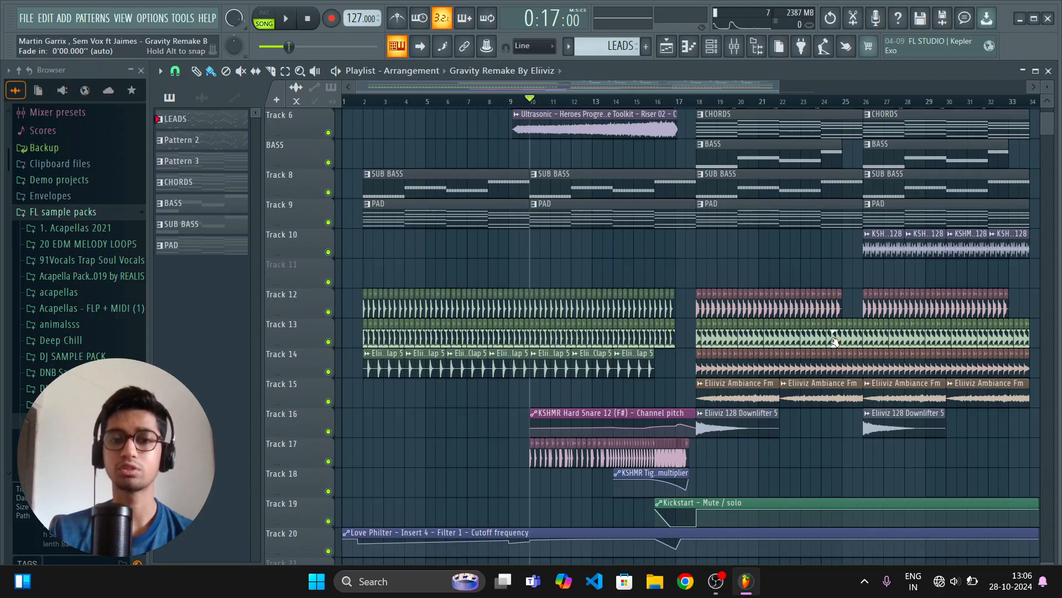
# Step: Play the Gravity remake arrangement from bar 10 through the drop to bar 33 and review all of its playlist tracks
pyautogui.scroll(-4, 834, 340)
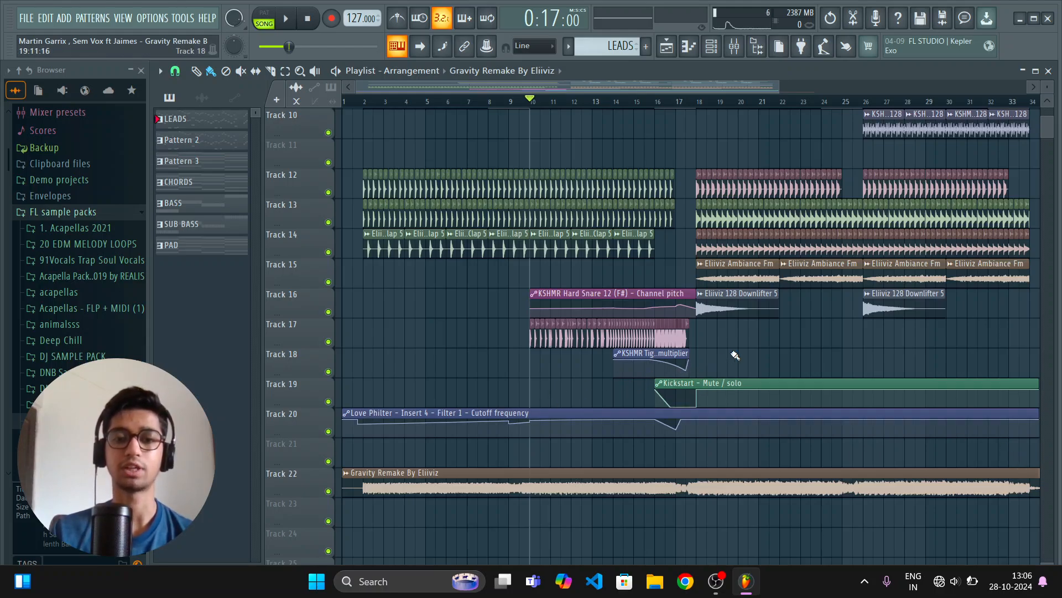
pyautogui.press('space')
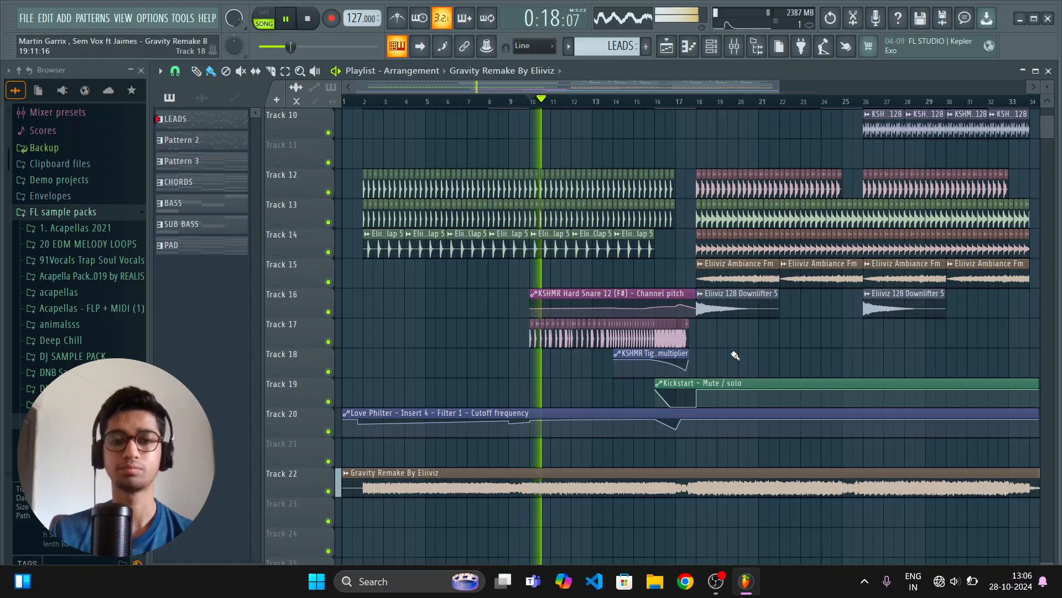
pyautogui.scroll(3, 735, 355)
pyautogui.scroll(6, 735, 355)
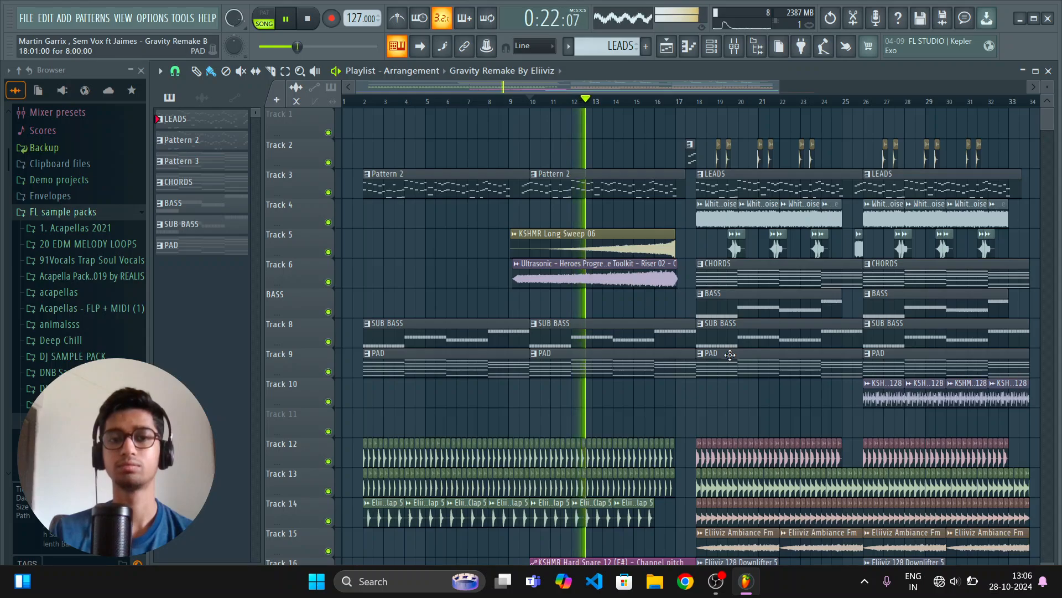
pyautogui.scroll(-8, 731, 351)
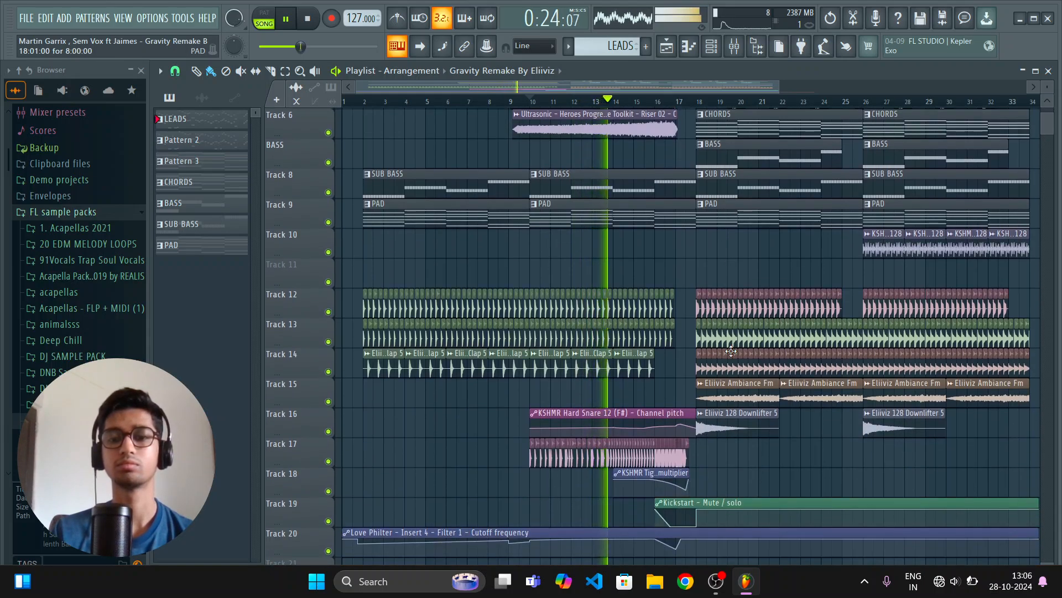
pyautogui.scroll(7, 731, 351)
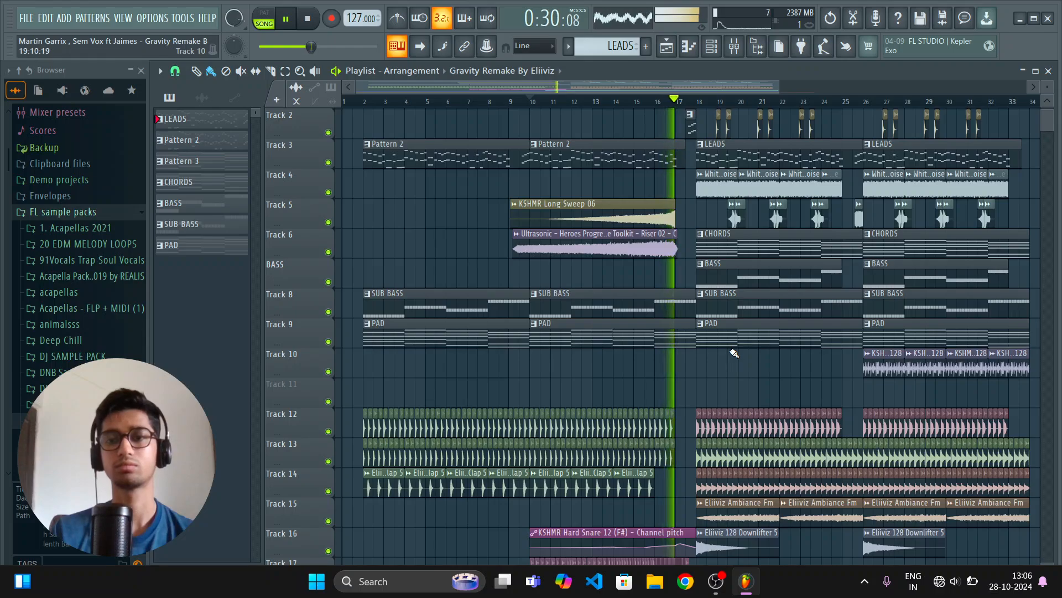
pyautogui.scroll(-2, 734, 353)
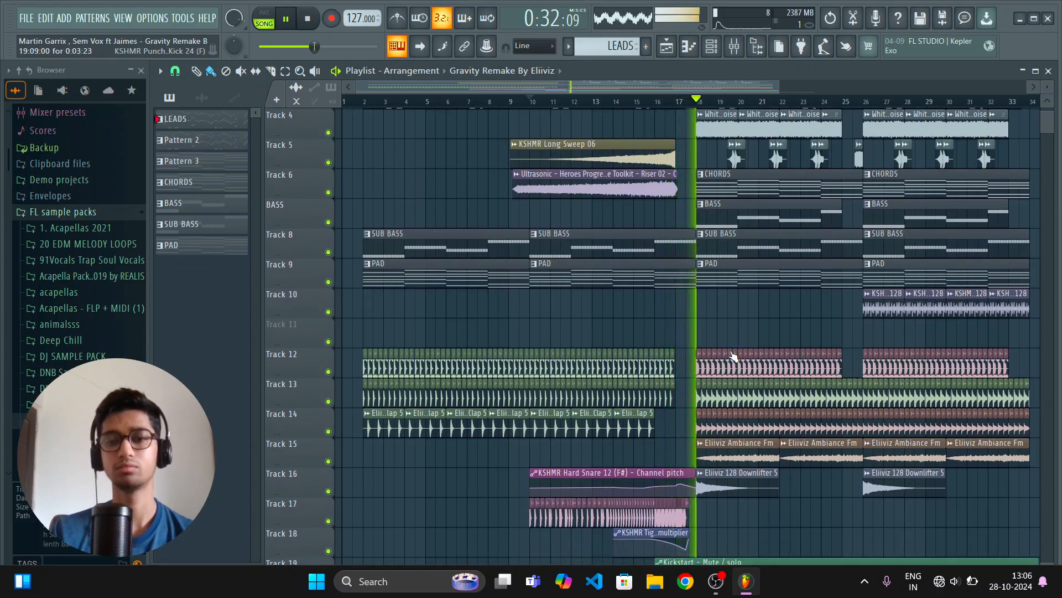
pyautogui.scroll(-2, 734, 353)
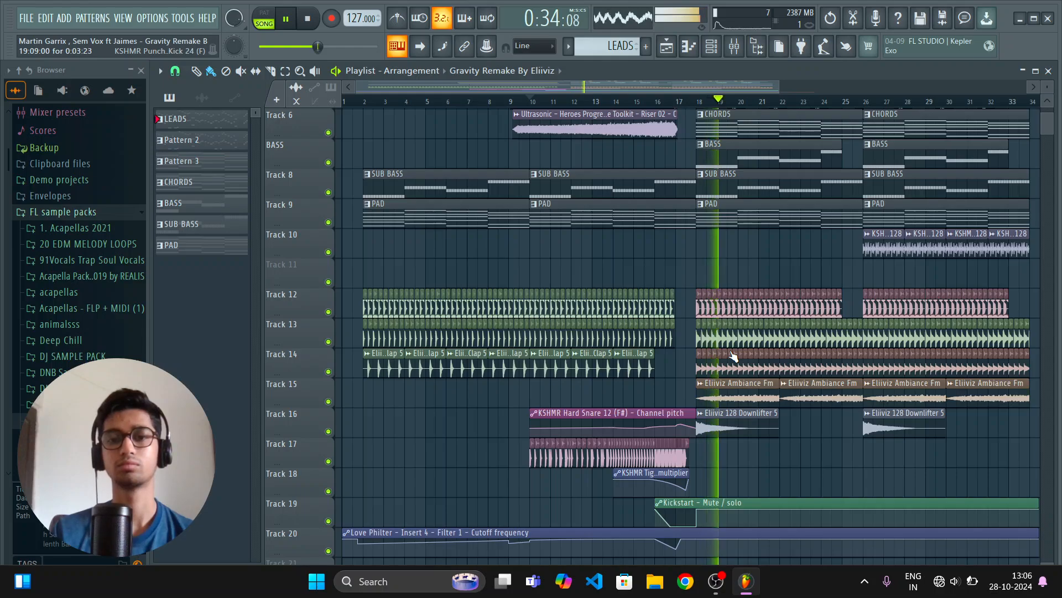
pyautogui.scroll(-2, 733, 356)
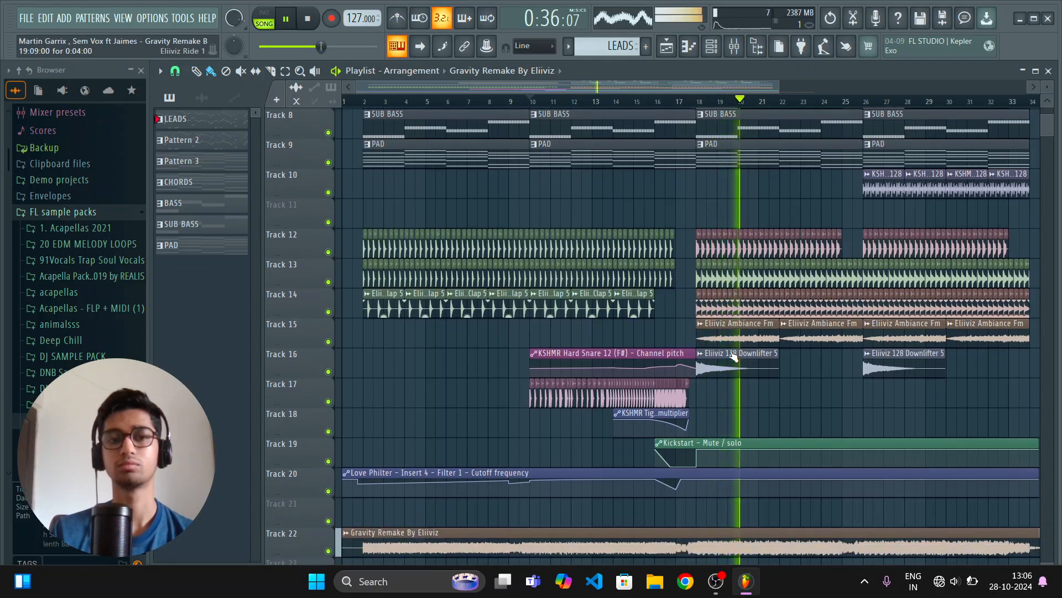
pyautogui.scroll(-2, 732, 353)
pyautogui.scroll(2, 731, 350)
pyautogui.scroll(4, 730, 350)
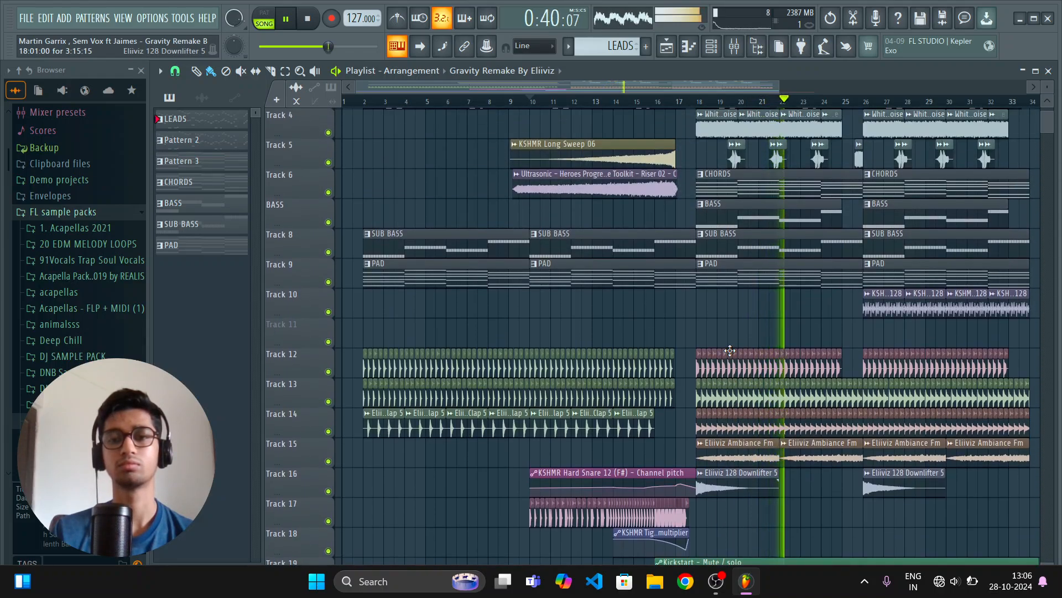
pyautogui.scroll(3, 730, 351)
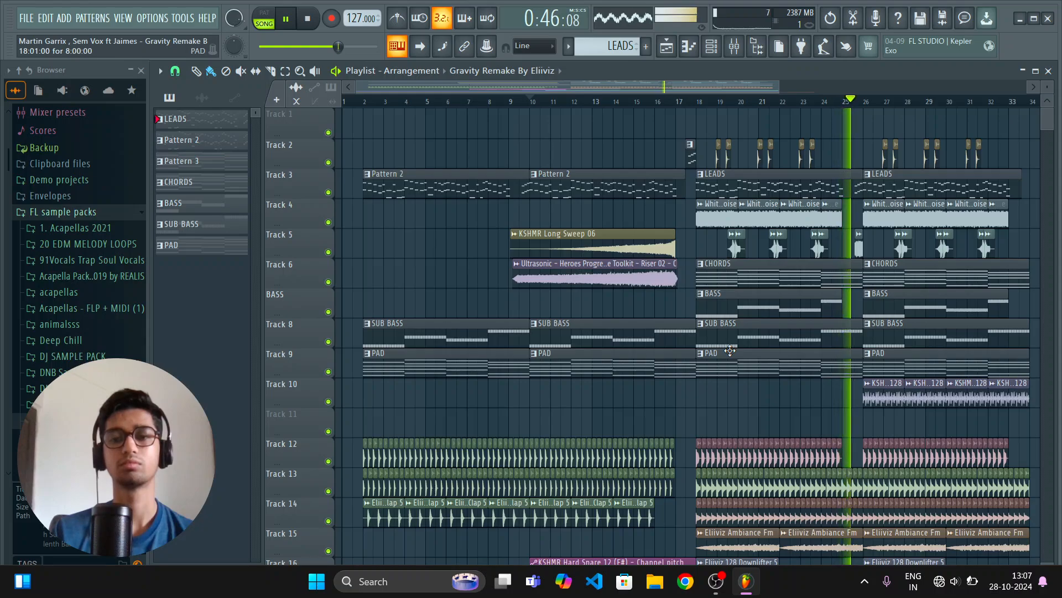
pyautogui.scroll(-6, 730, 350)
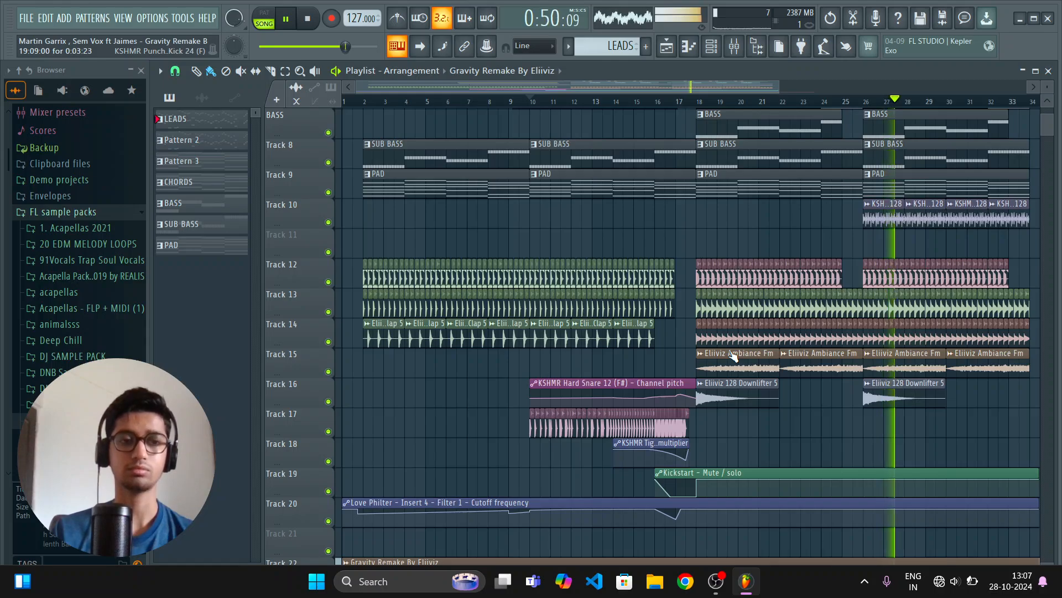
pyautogui.scroll(2, 730, 351)
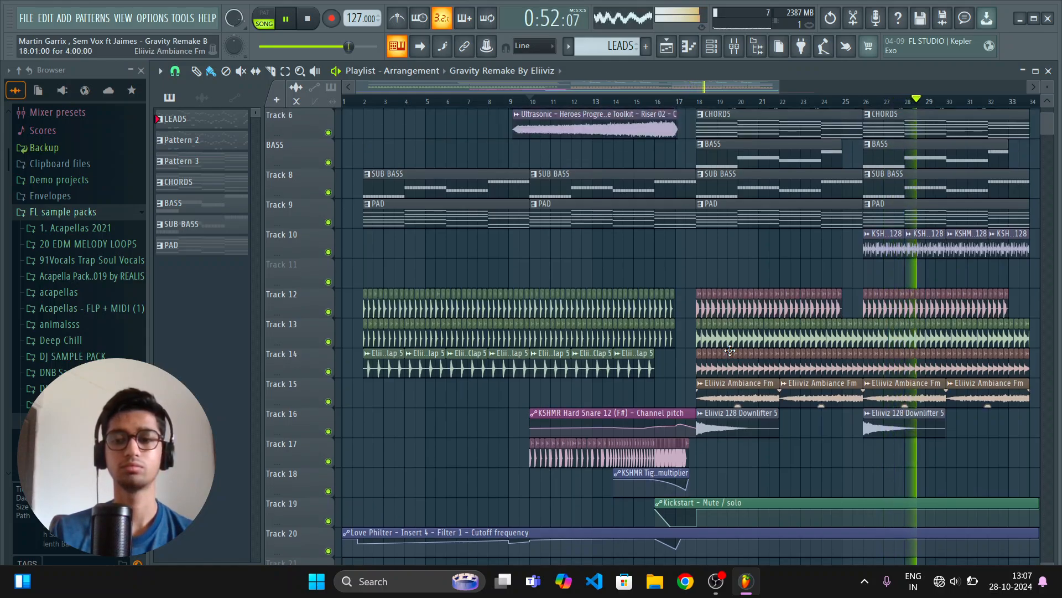
pyautogui.scroll(3, 730, 350)
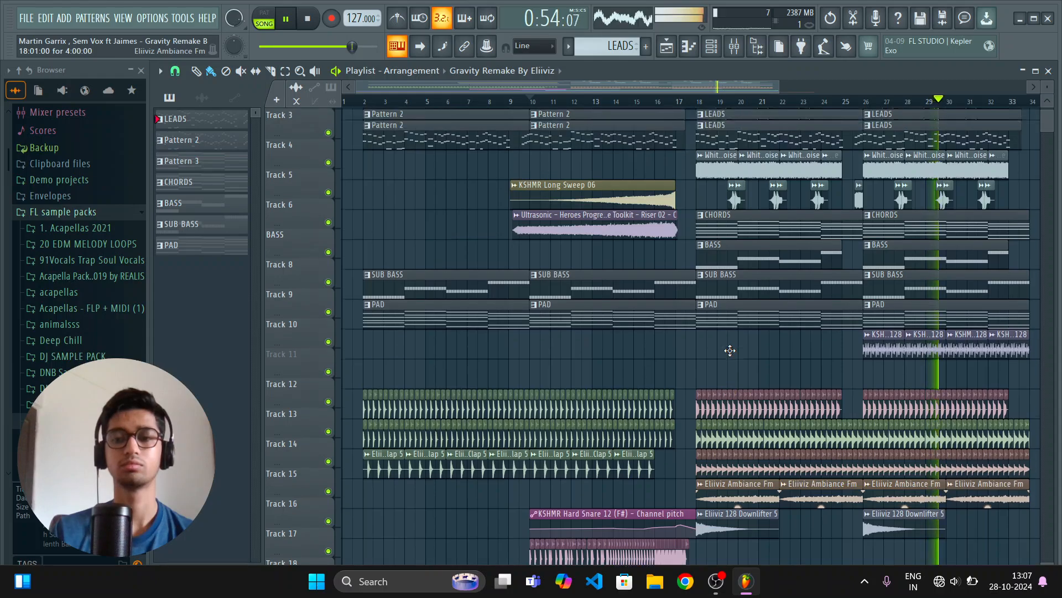
pyautogui.scroll(1, 734, 352)
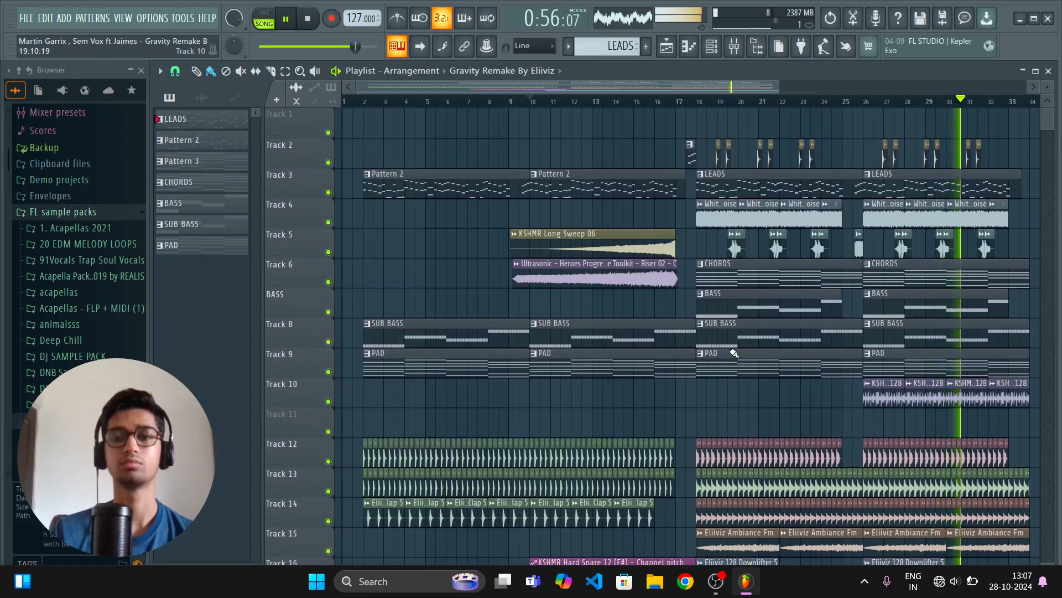
pyautogui.scroll(-6, 734, 353)
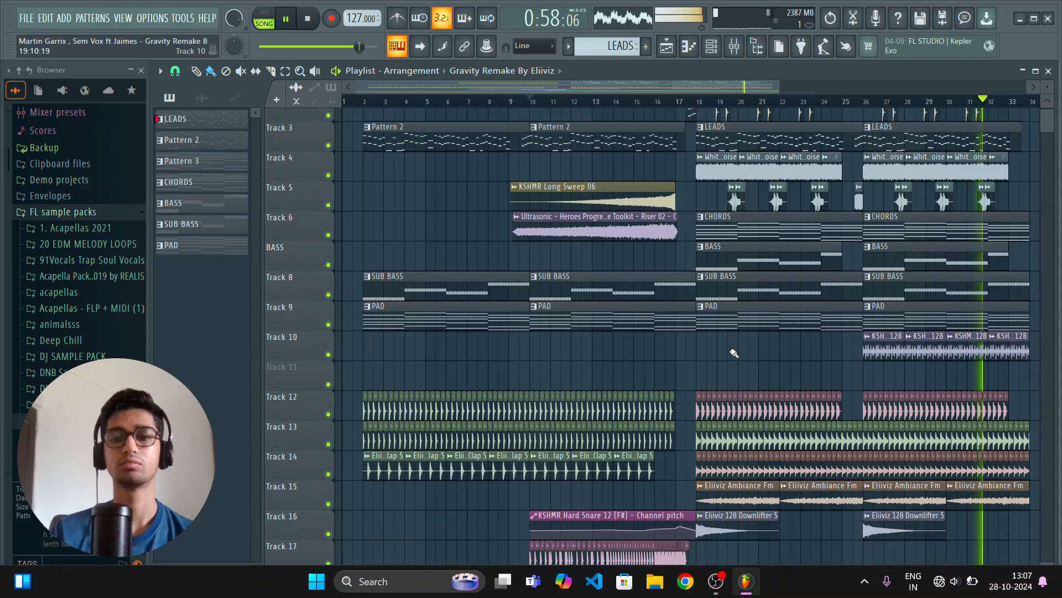
pyautogui.scroll(-1, 733, 353)
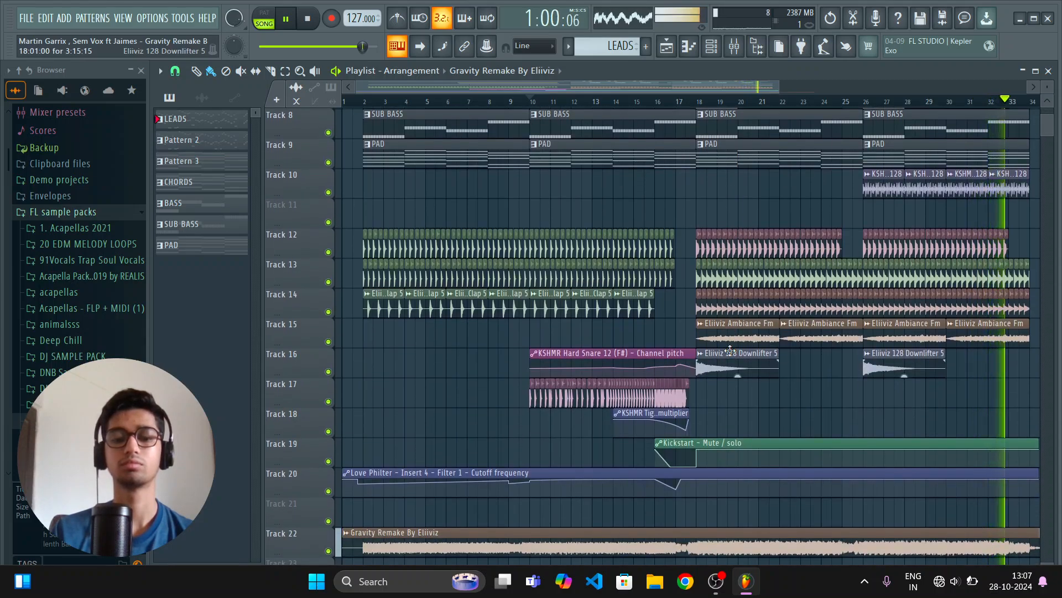
pyautogui.scroll(2, 730, 351)
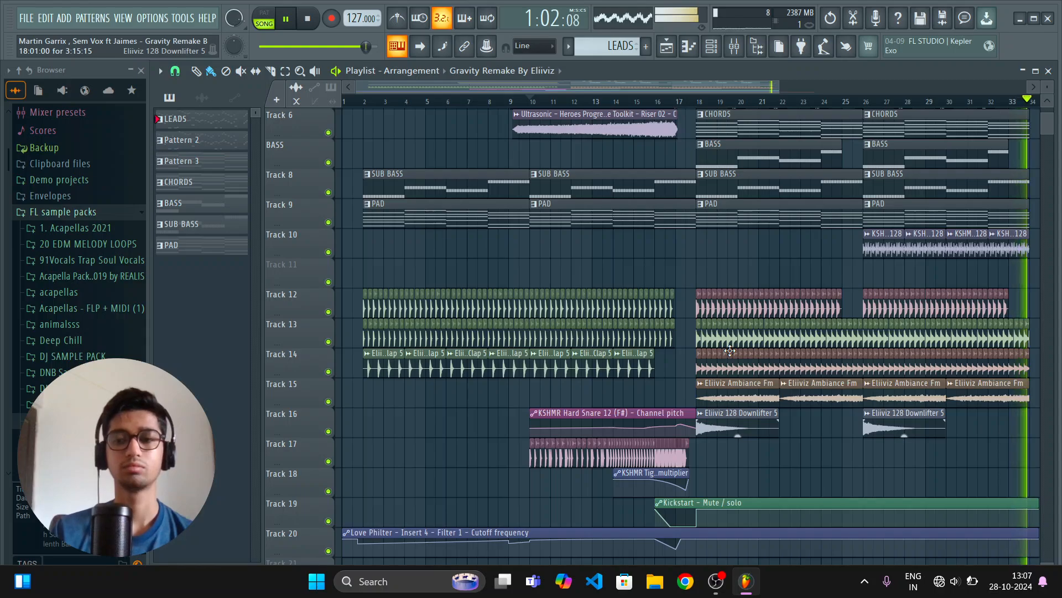
pyautogui.press('space')
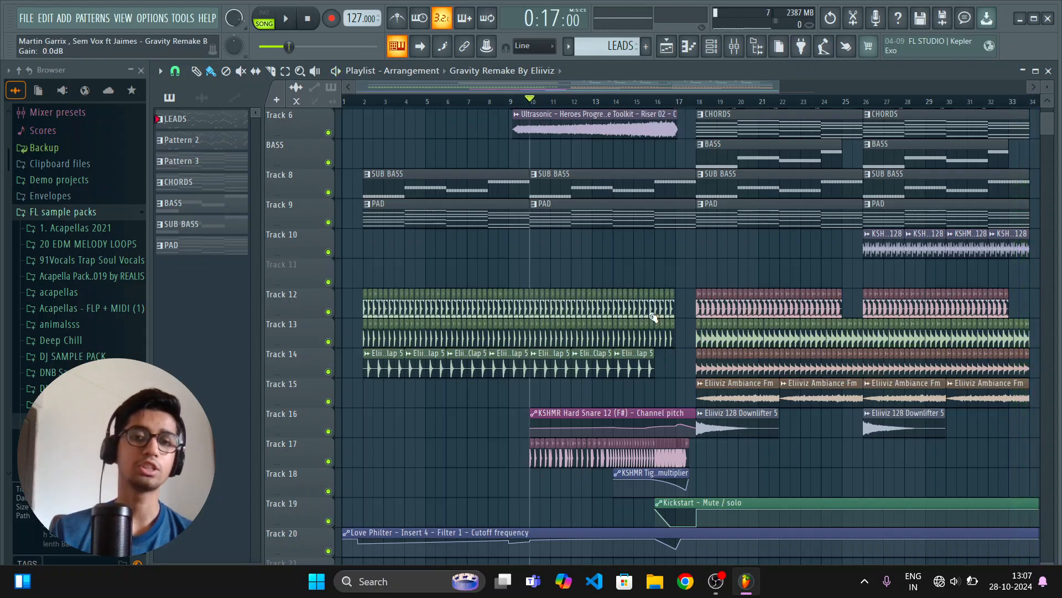
# Step: Unsolo the Gravity Remake By Eliiviz audio channel and delete its clip from Track 22 of the playlist
pyautogui.scroll(5, 655, 309)
pyautogui.scroll(-7, 653, 317)
pyautogui.scroll(-6, 654, 318)
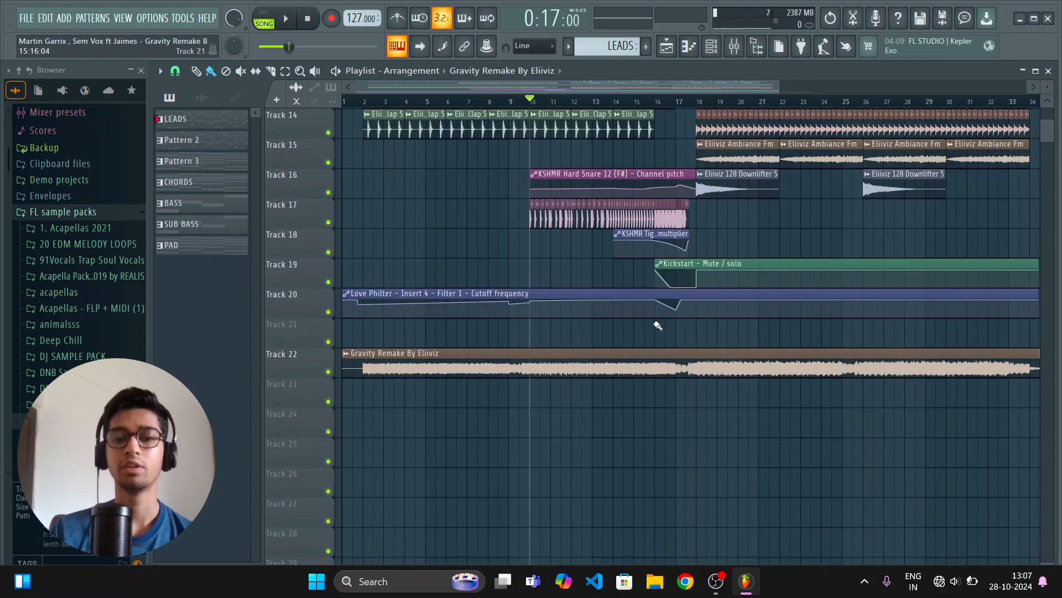
pyautogui.doubleClick(660, 353)
pyautogui.rightClick(251, 143)
pyautogui.click(256, 144)
pyautogui.click(391, 120)
pyautogui.rightClick(605, 366)
pyautogui.scroll(9, 597, 374)
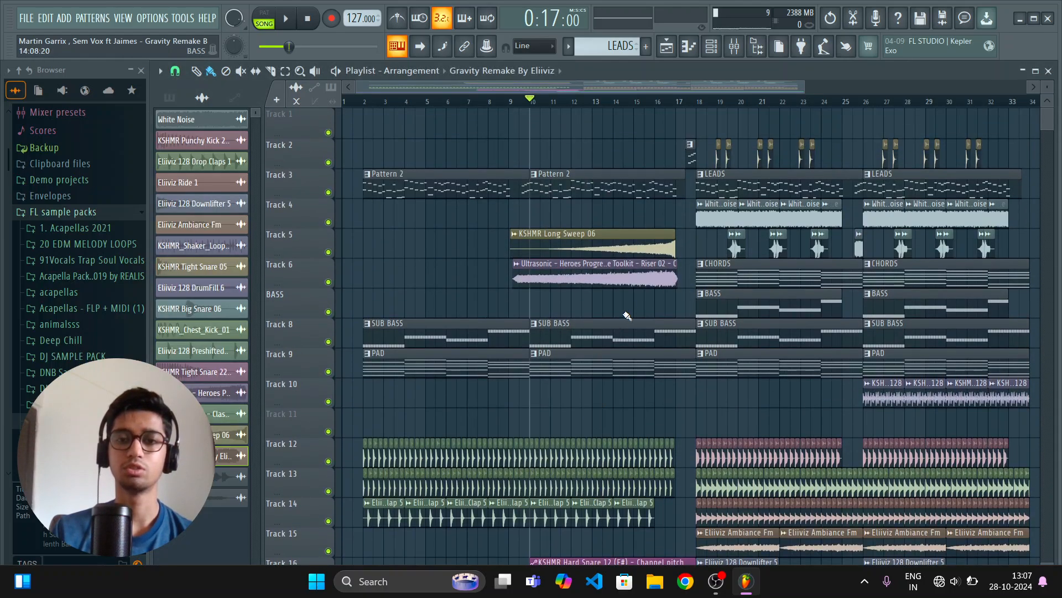
# Step: Open the LEADS clip at bar 18 in the piano roll, switch playback to pattern mode and view the melody from its start
pyautogui.click(698, 102)
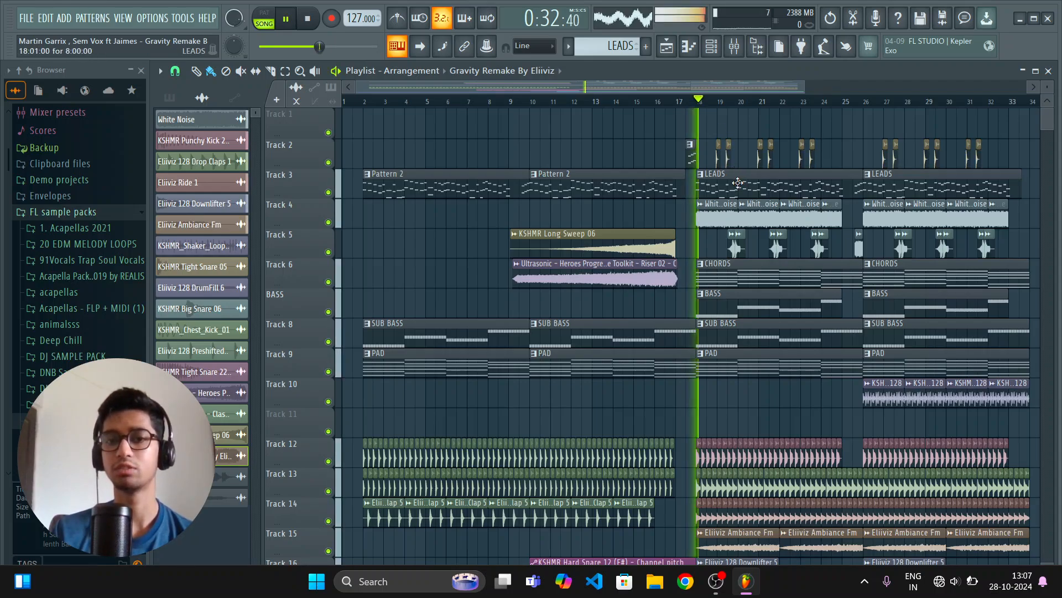
pyautogui.doubleClick(738, 182)
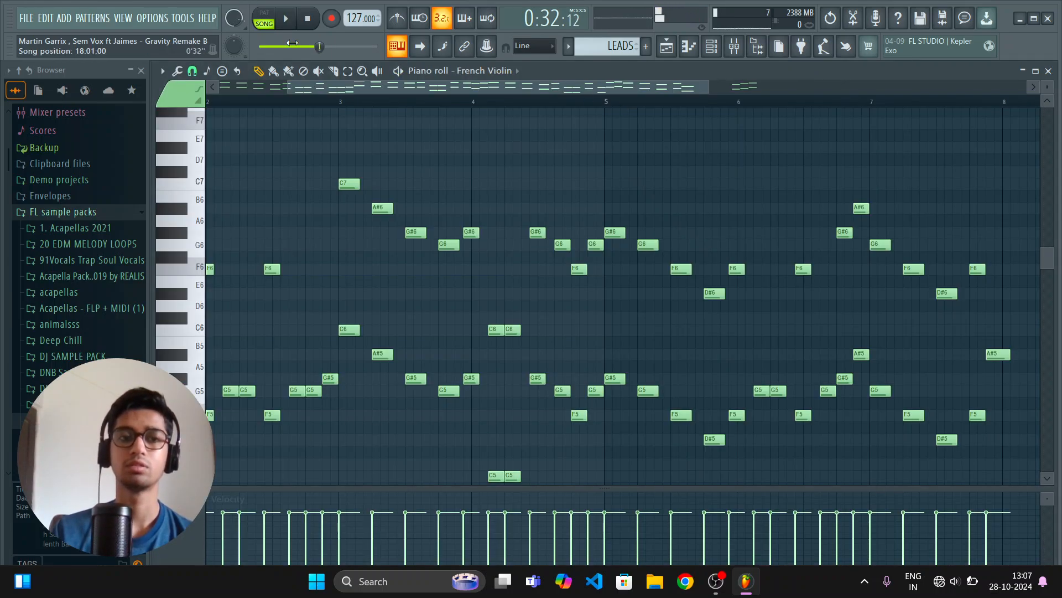
pyautogui.click(265, 18)
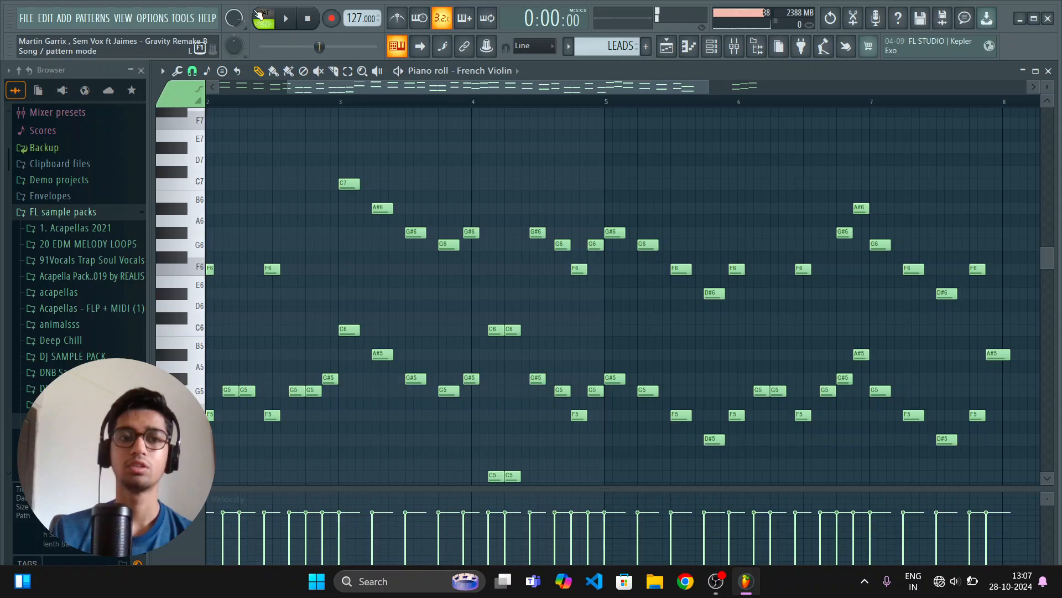
pyautogui.scroll(-3, 451, 199)
pyautogui.moveTo(486, 88); pyautogui.dragTo(244, 83)
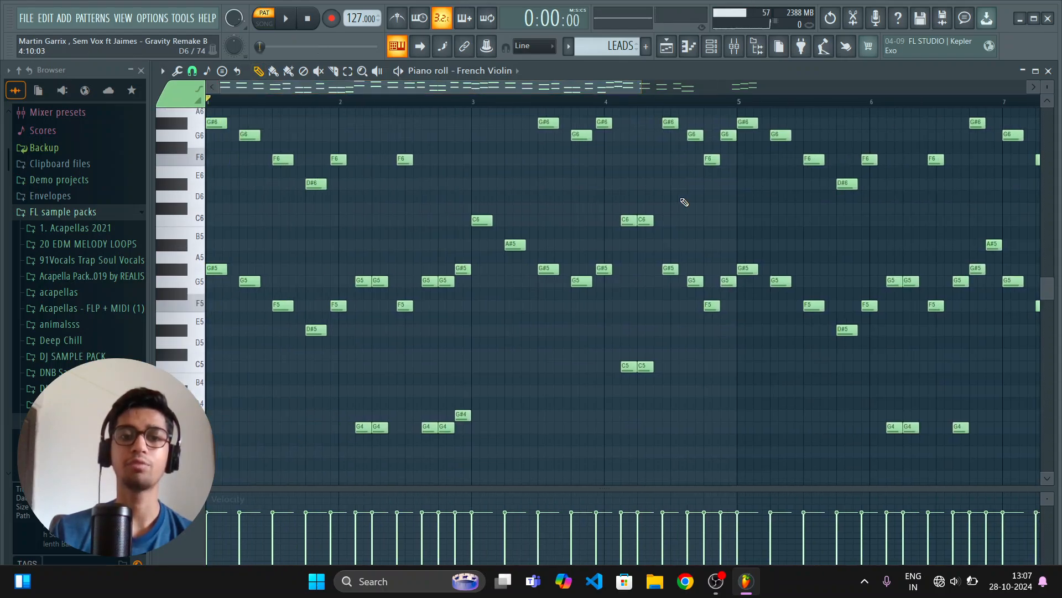
pyautogui.scroll(3, 675, 197)
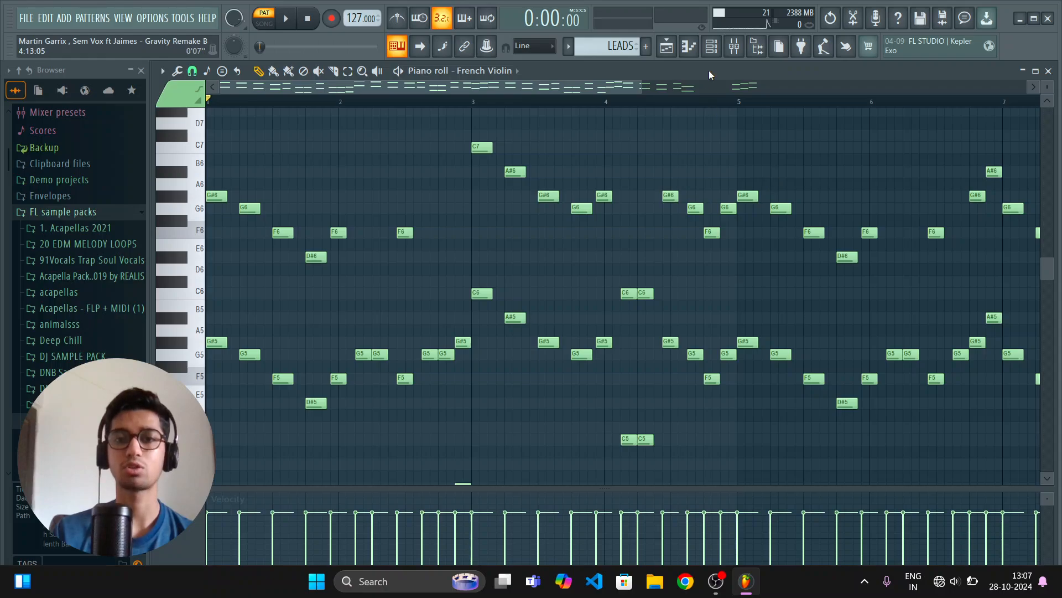
# Step: Solo the French Violin channel in the channel rack and play the LEADS pattern to hear that layer alone
pyautogui.click(711, 49)
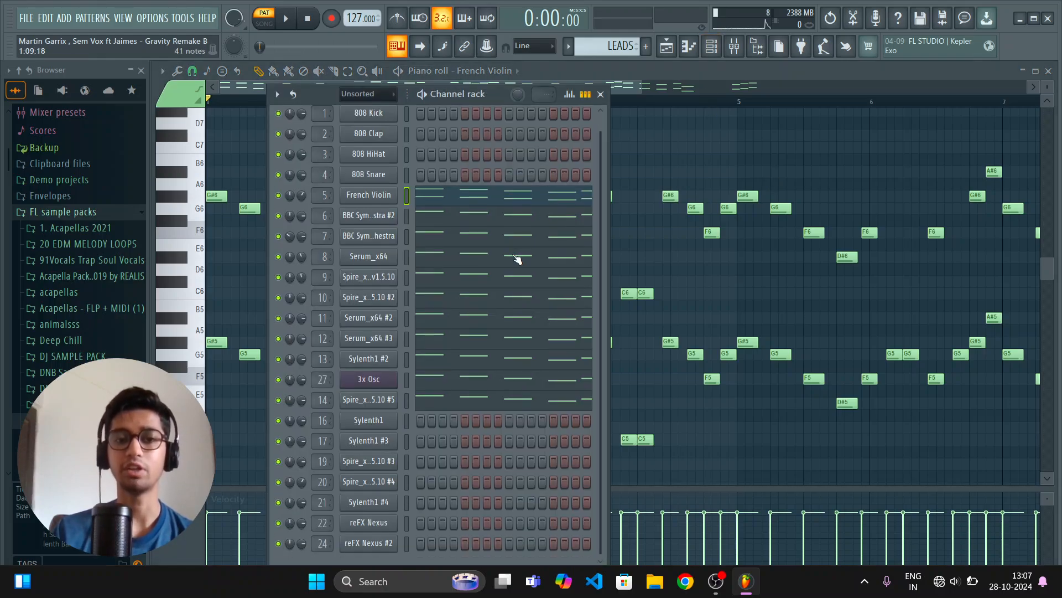
pyautogui.rightClick(281, 205)
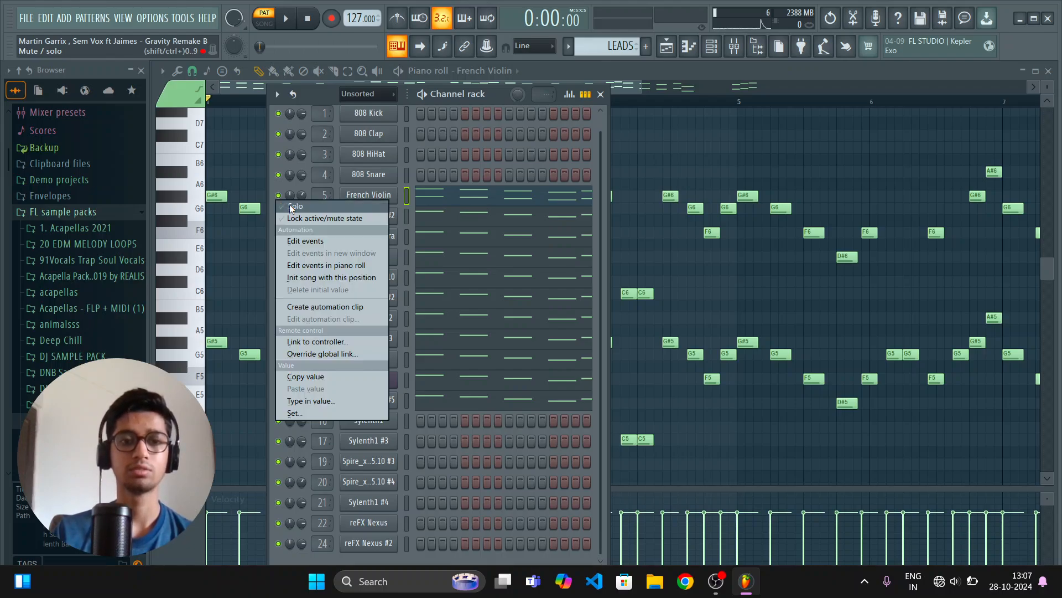
pyautogui.click(290, 204)
pyautogui.press('space')
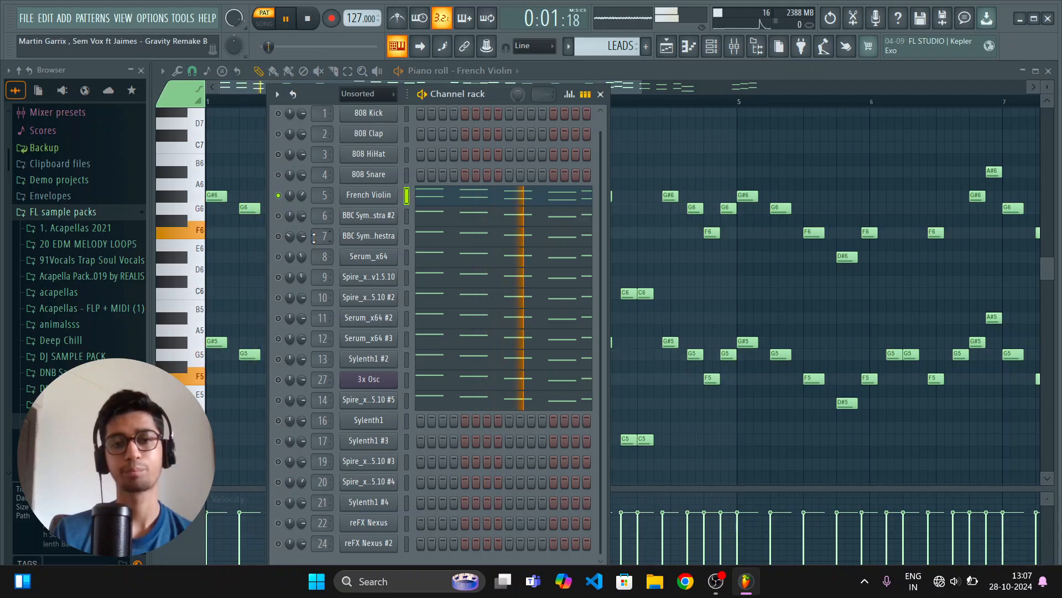
pyautogui.press('space')
# Step: Solo and audition the two BBC Symphony Orchestra layers one after the other, starting with #2
pyautogui.rightClick(281, 215)
pyautogui.click(287, 220)
pyautogui.press('space')
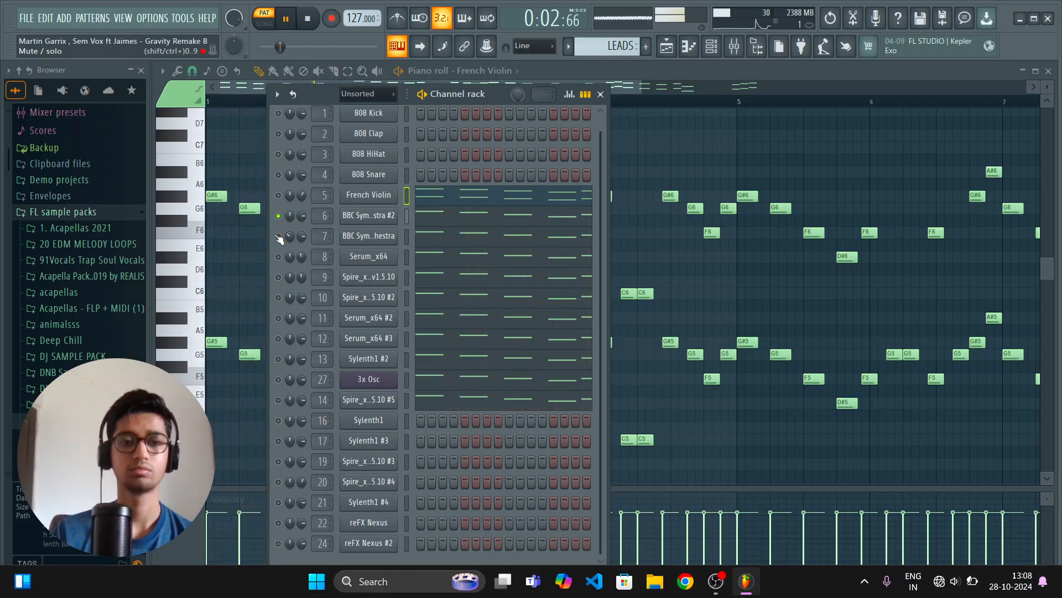
pyautogui.rightClick(279, 238)
pyautogui.click(290, 242)
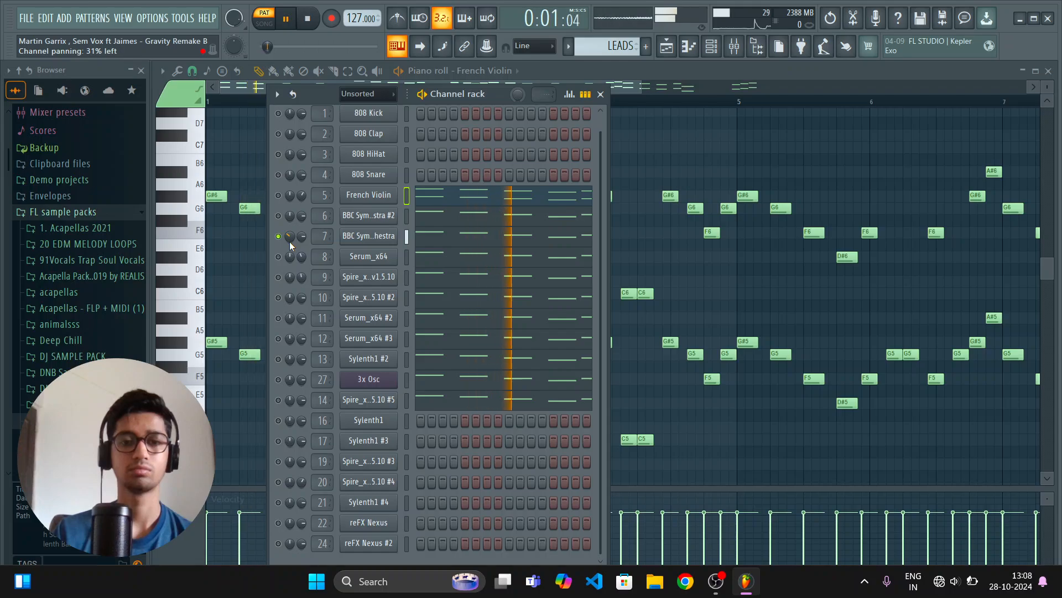
pyautogui.press('space')
# Step: Solo the first Serum_x64 channel and play the LEADS pattern to hear its layer alone
pyautogui.rightClick(278, 257)
pyautogui.click(285, 262)
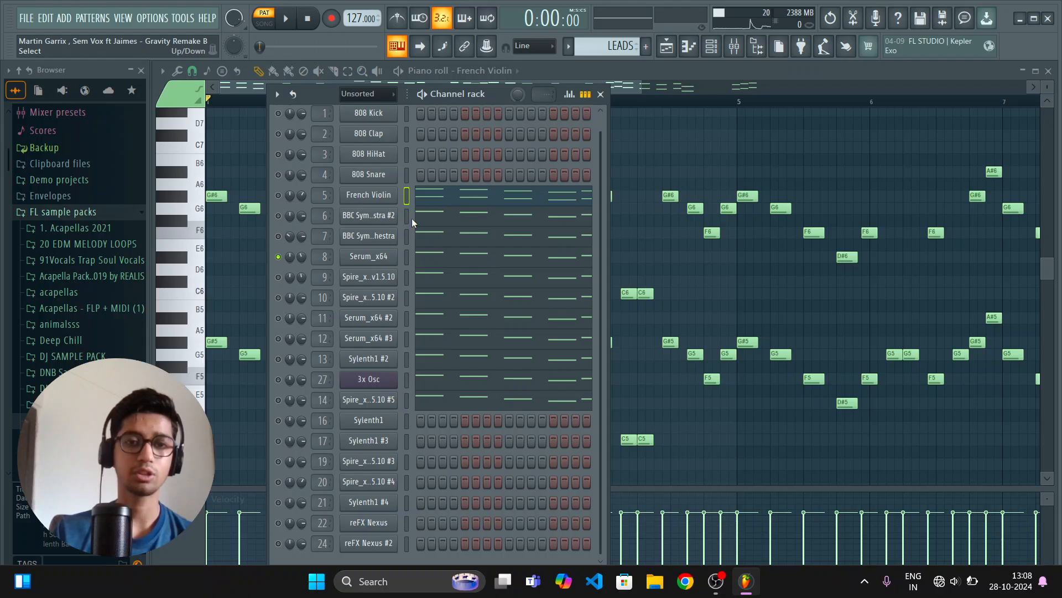
pyautogui.press('space')
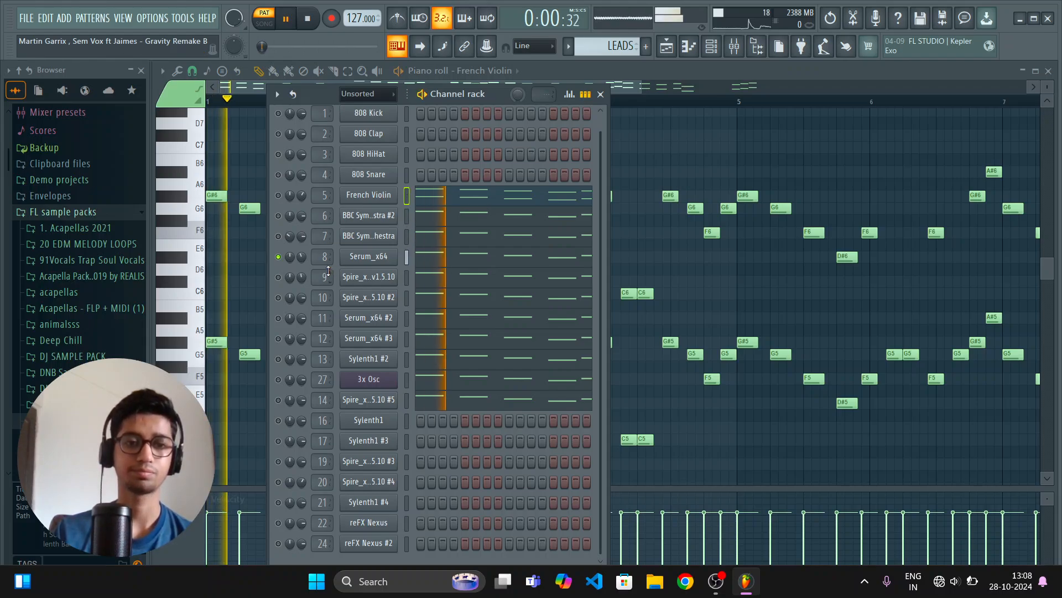
pyautogui.press('space')
# Step: Solo and audition the first Spire lead layer, followed by the Spire #2 layer
pyautogui.rightClick(277, 278)
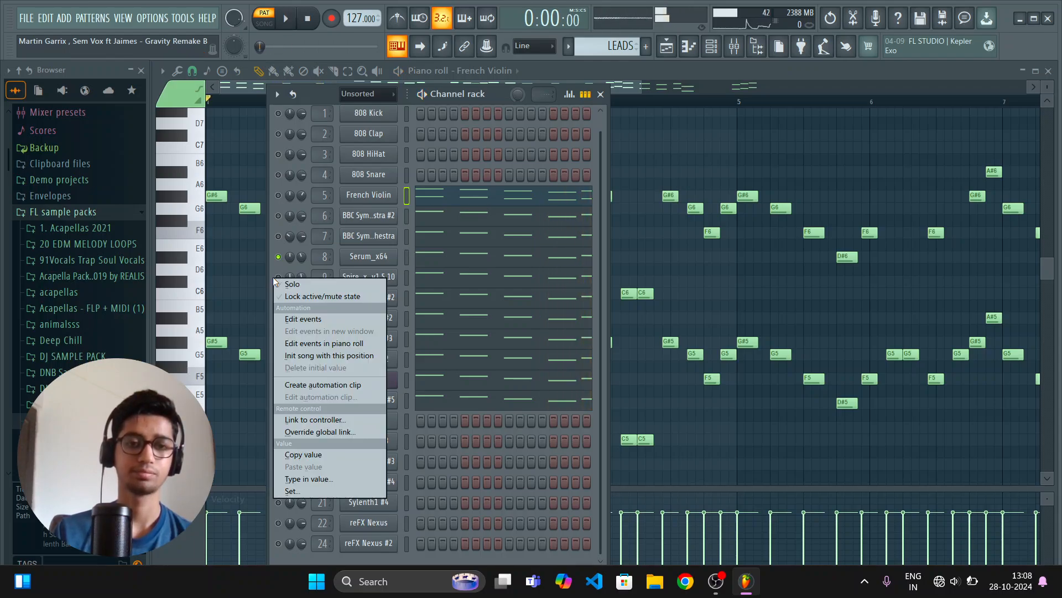
pyautogui.click(318, 284)
pyautogui.press('space')
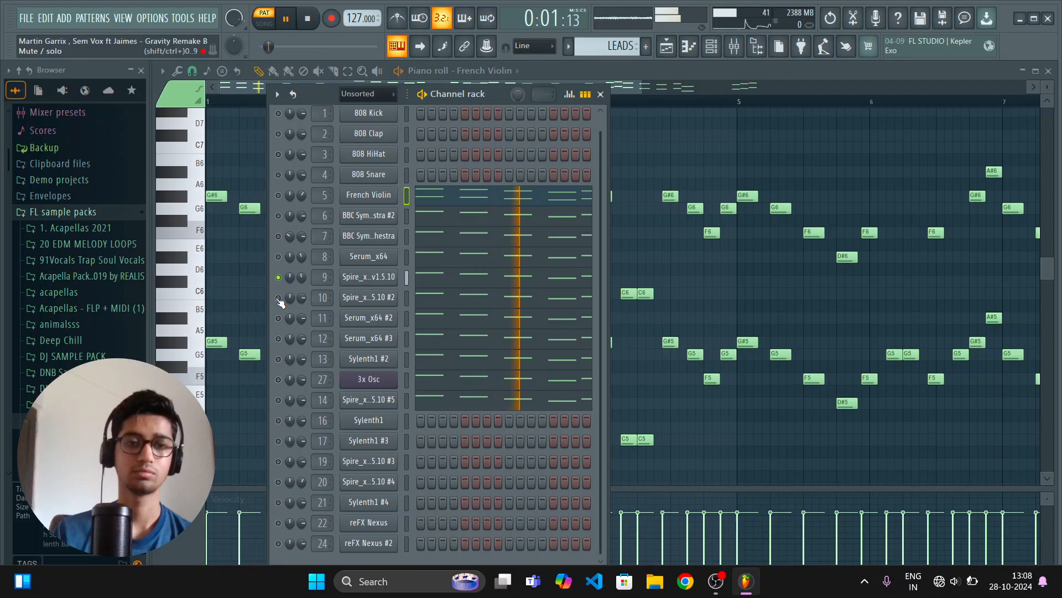
pyautogui.rightClick(279, 298)
pyautogui.click(288, 304)
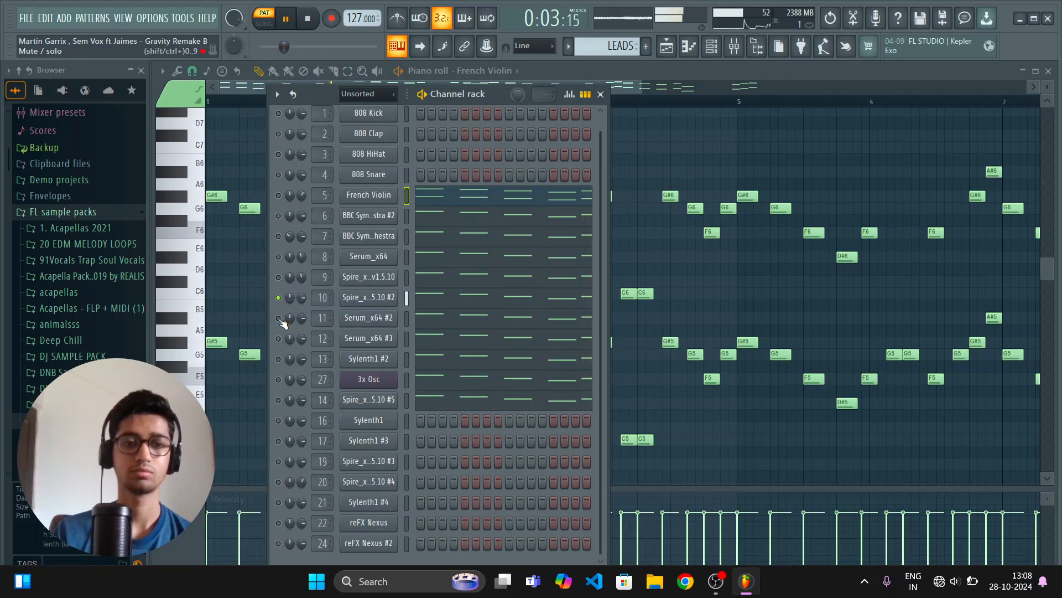
# Step: Solo and audition the Serum_x64 #2 layer, followed by the Serum_x64 #3 layer
pyautogui.rightClick(279, 319)
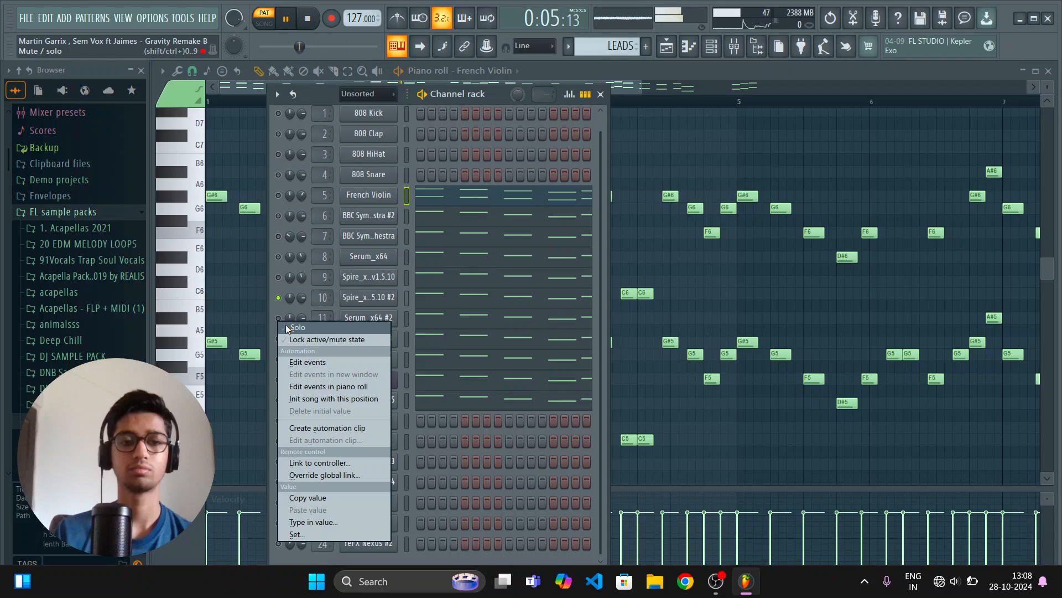
pyautogui.click(288, 327)
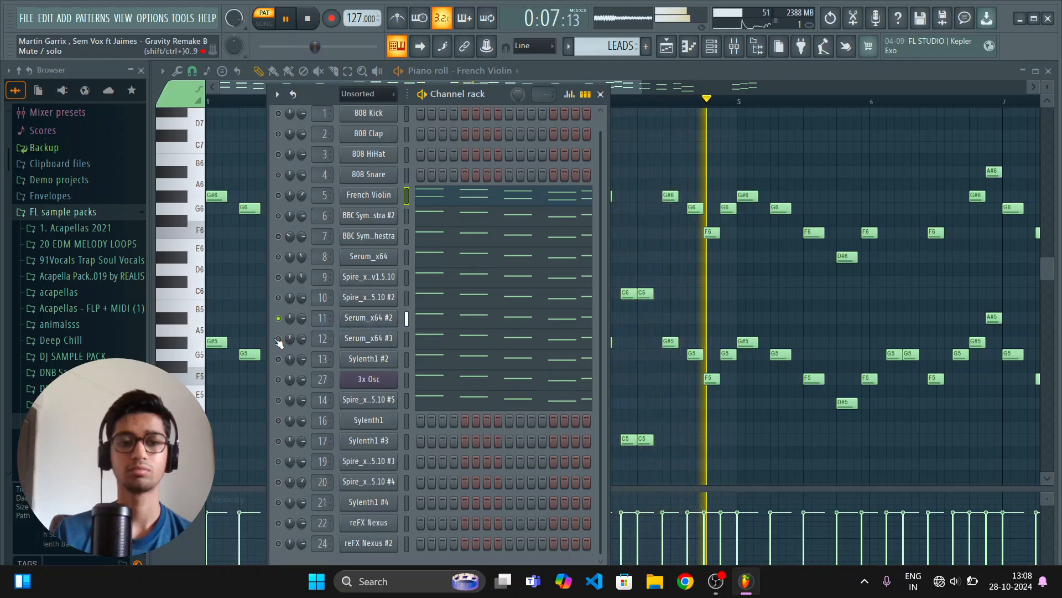
pyautogui.press('space')
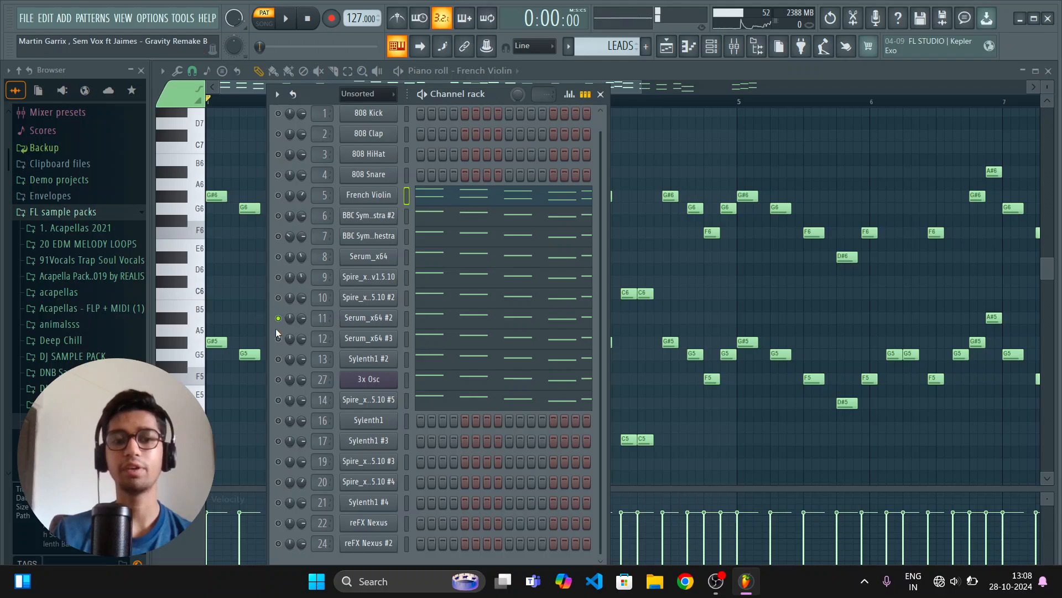
pyautogui.rightClick(278, 337)
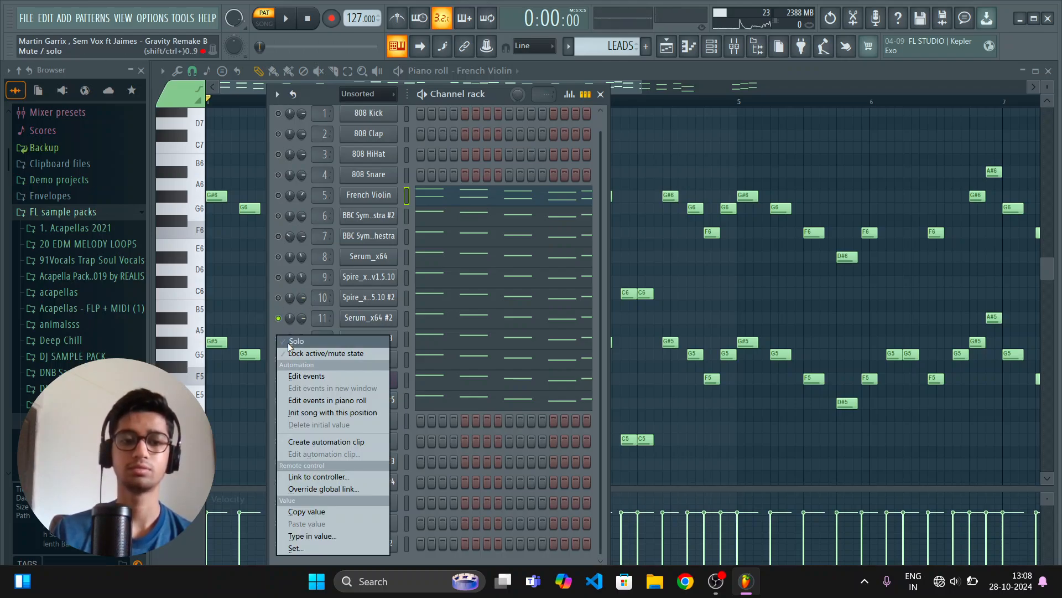
pyautogui.click(289, 342)
pyautogui.press('space')
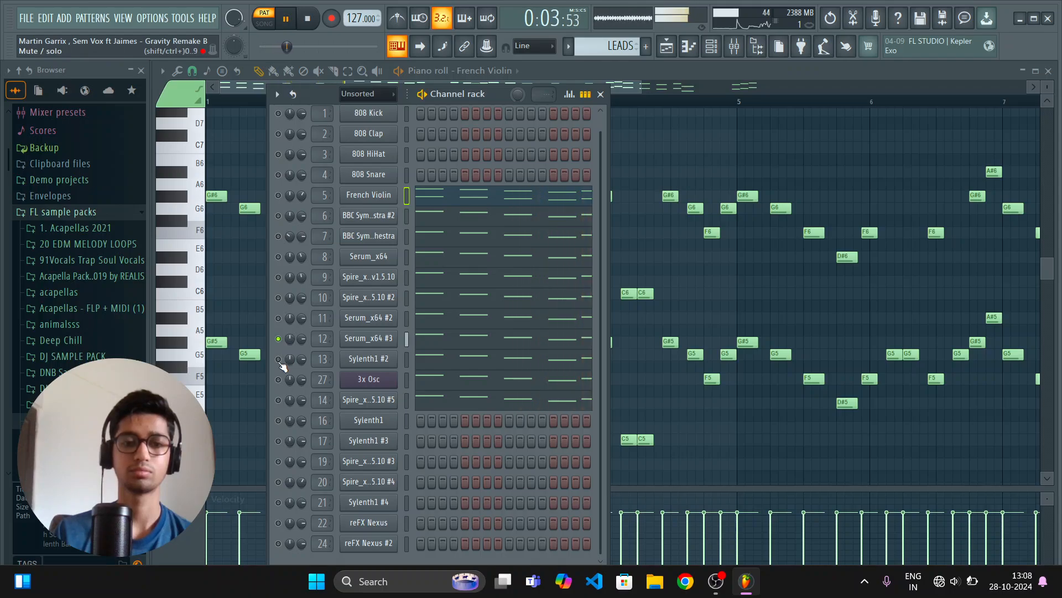
pyautogui.press('space')
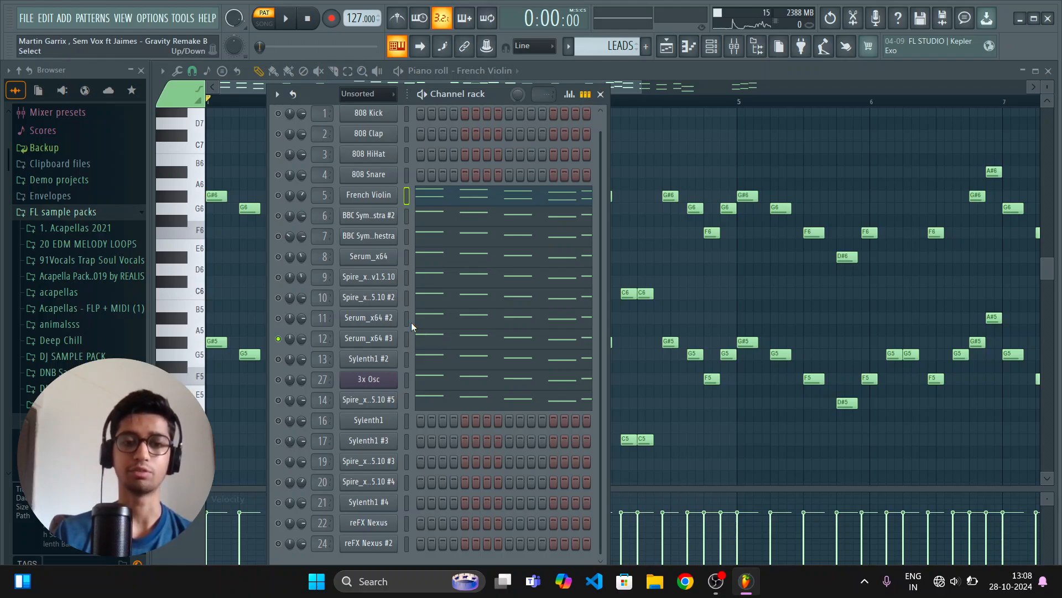
# Step: Solo and audition the Sylenth1 #2 layer, followed by the 3x Osc layer
pyautogui.rightClick(278, 338)
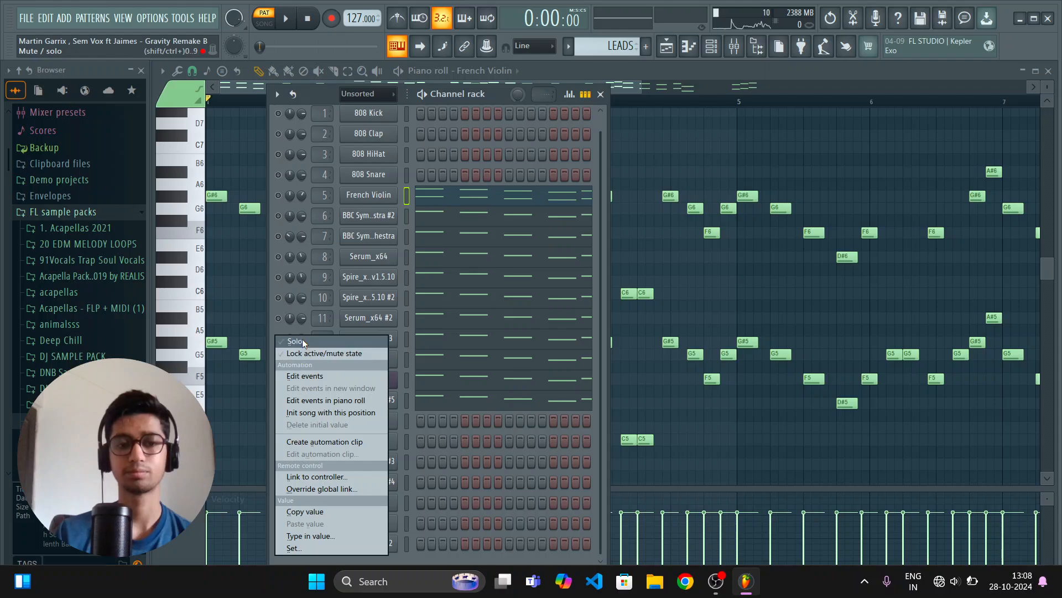
pyautogui.click(302, 341)
pyautogui.press('space')
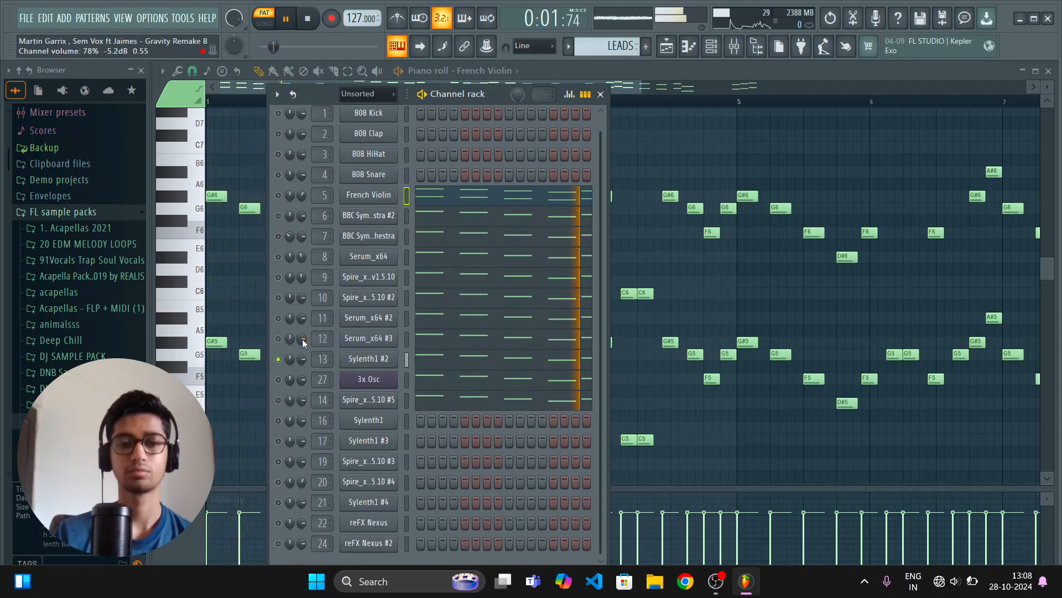
pyautogui.press('space')
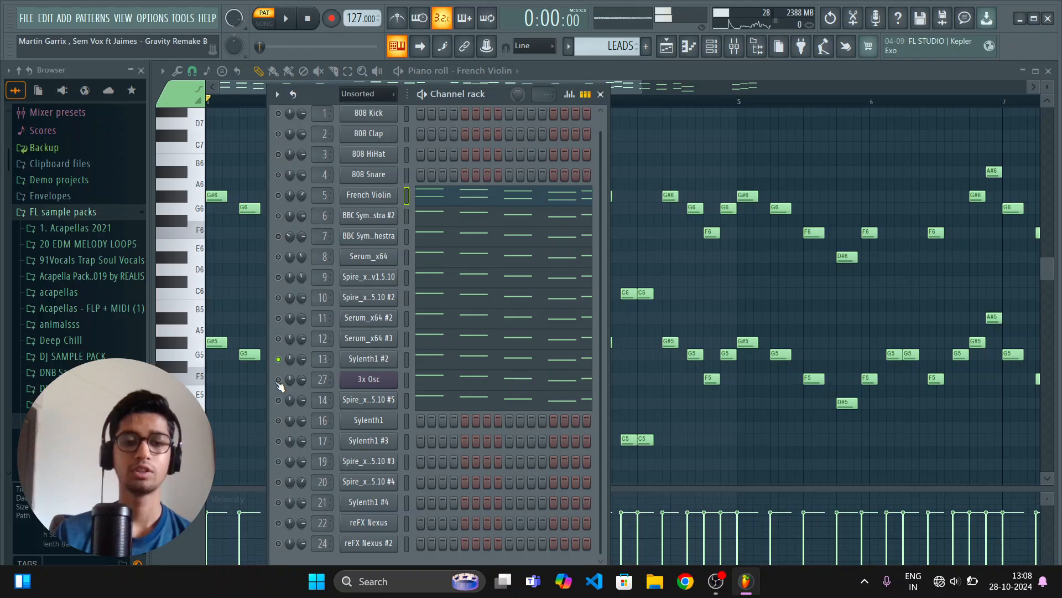
pyautogui.rightClick(279, 386)
pyautogui.click(303, 344)
pyautogui.press('space')
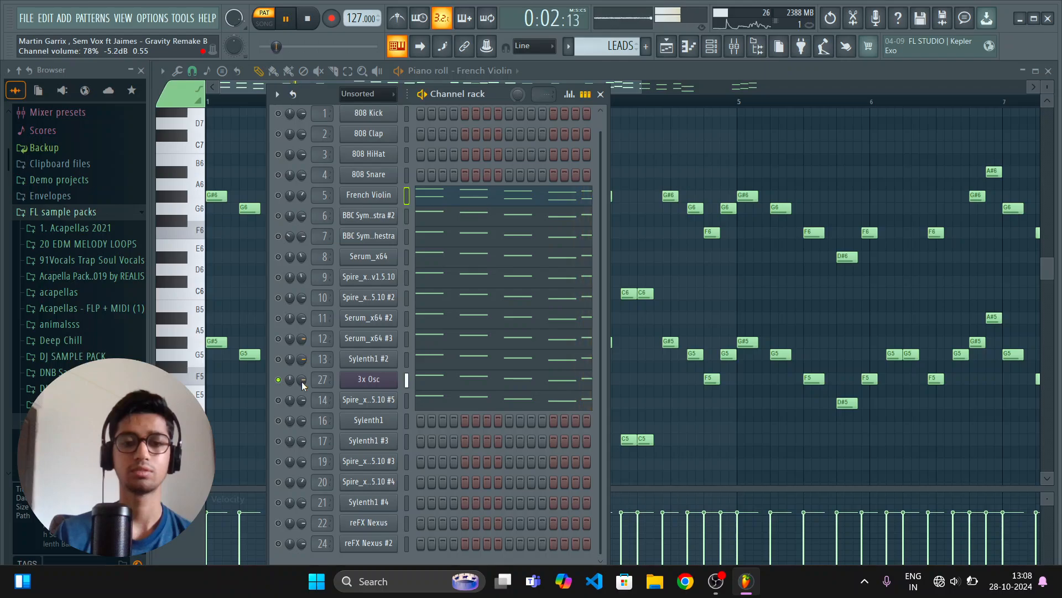
pyautogui.press('space')
# Step: Solo and audition the Spire #5 layer, and unsolo it to reactivate all channels
pyautogui.rightClick(277, 400)
pyautogui.click(311, 344)
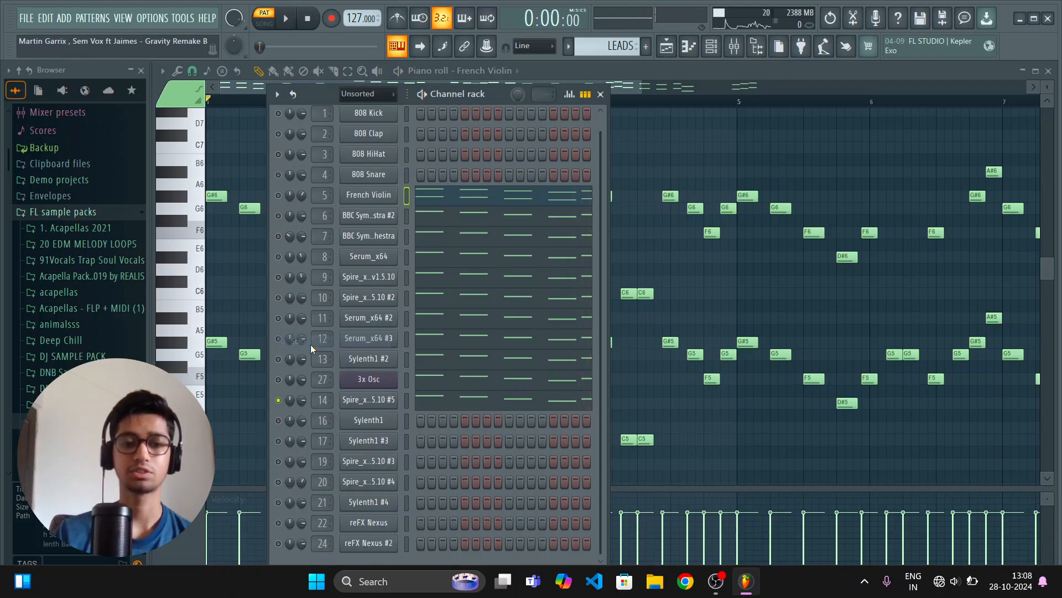
pyautogui.press('space')
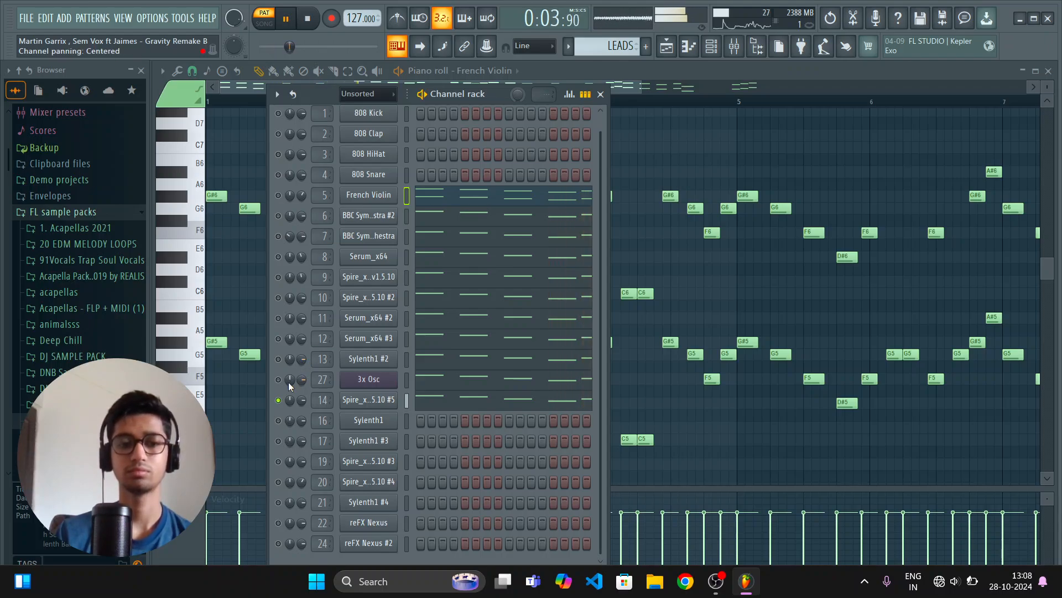
pyautogui.press('space')
pyautogui.rightClick(280, 402)
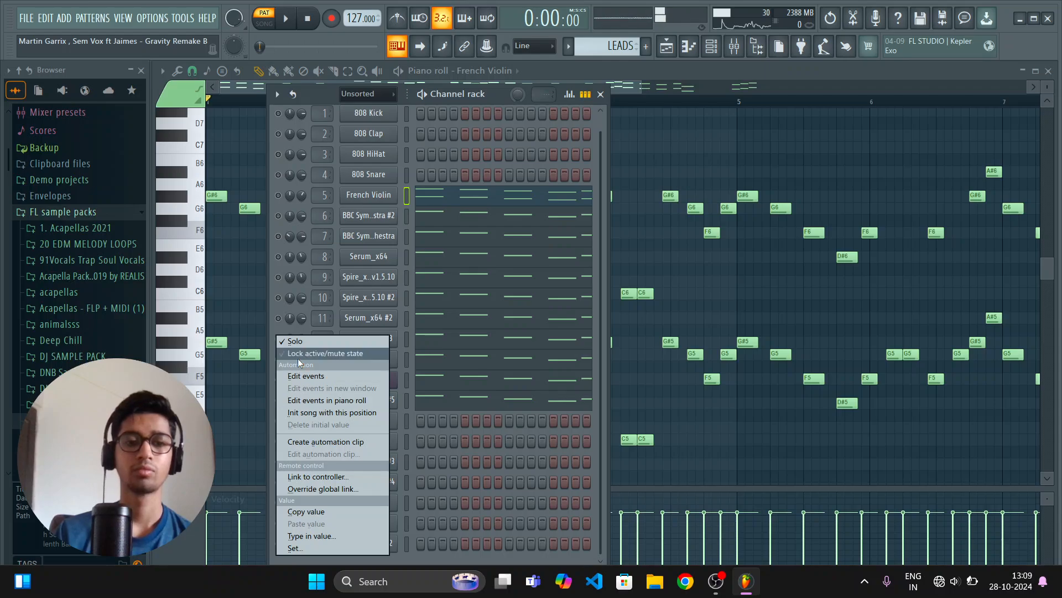
pyautogui.click(310, 344)
# Step: Open the mixer and play the LEADS pattern with all layers running through the LEAD BUS
pyautogui.click(735, 48)
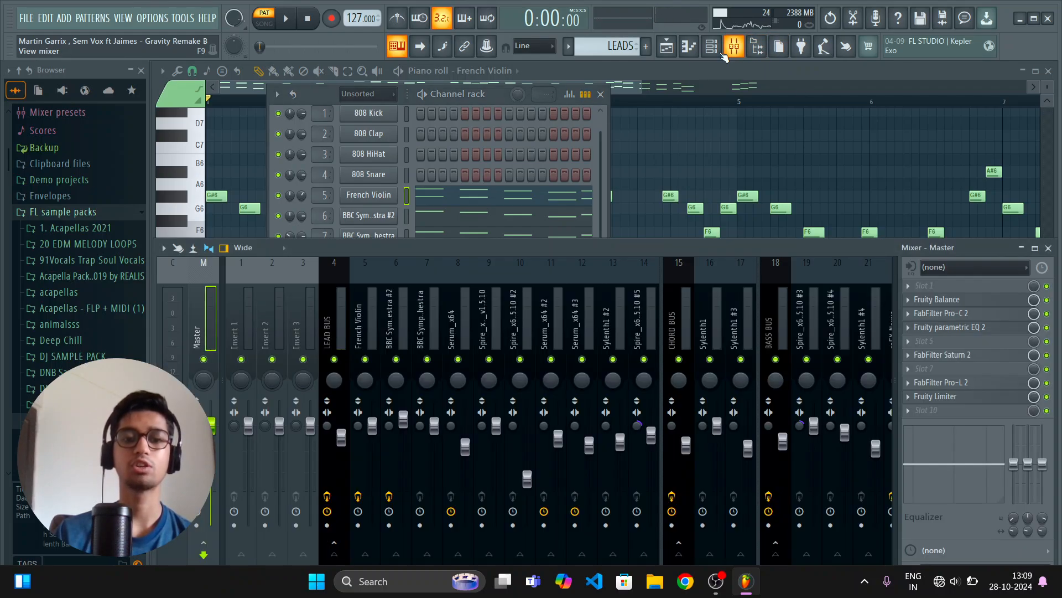
pyautogui.press('space')
pyautogui.press('space')
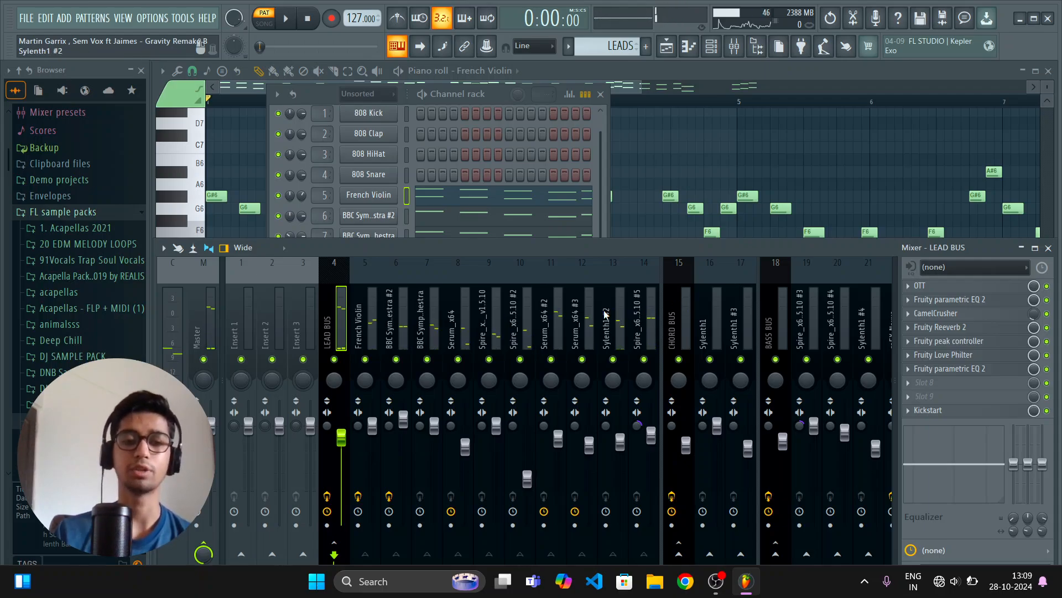
# Step: Inspect the settings of the first three LEAD BUS effects: OTT, Fruity parametric EQ 2 and CamelCrusher
pyautogui.click(916, 287)
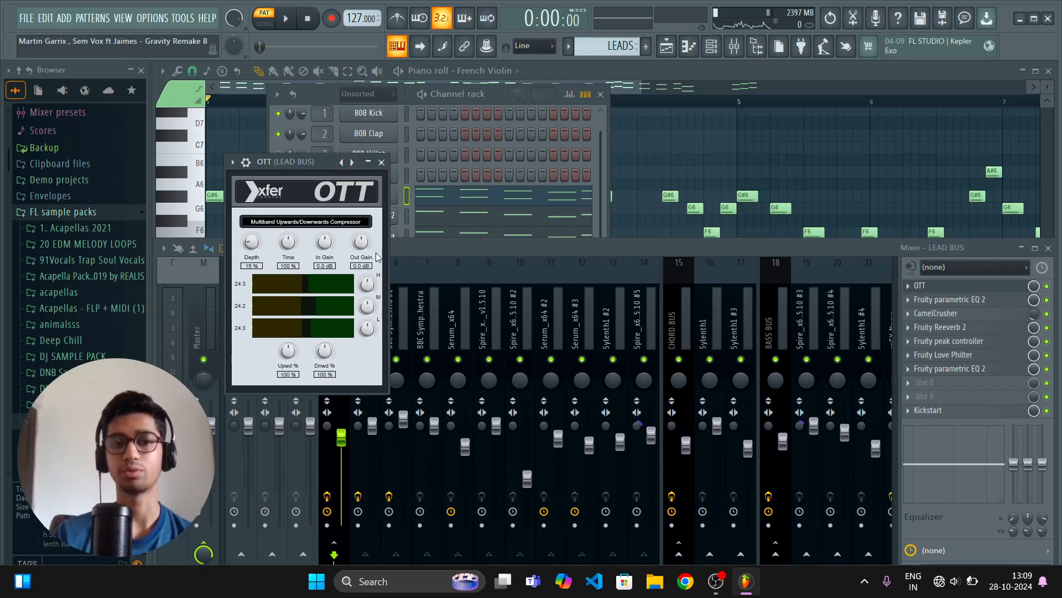
pyautogui.click(382, 162)
pyautogui.click(951, 301)
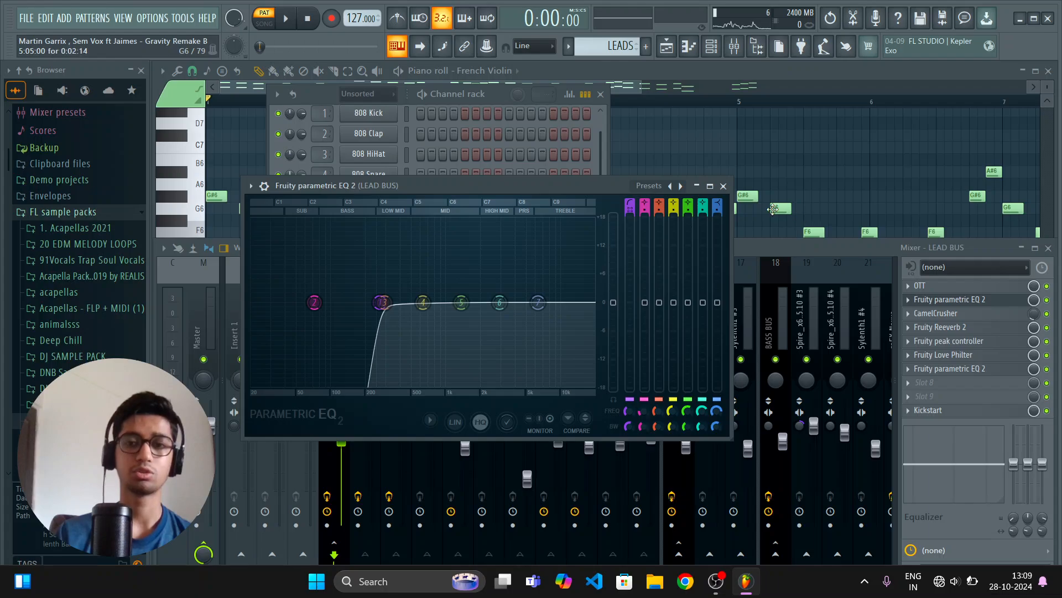
pyautogui.click(723, 186)
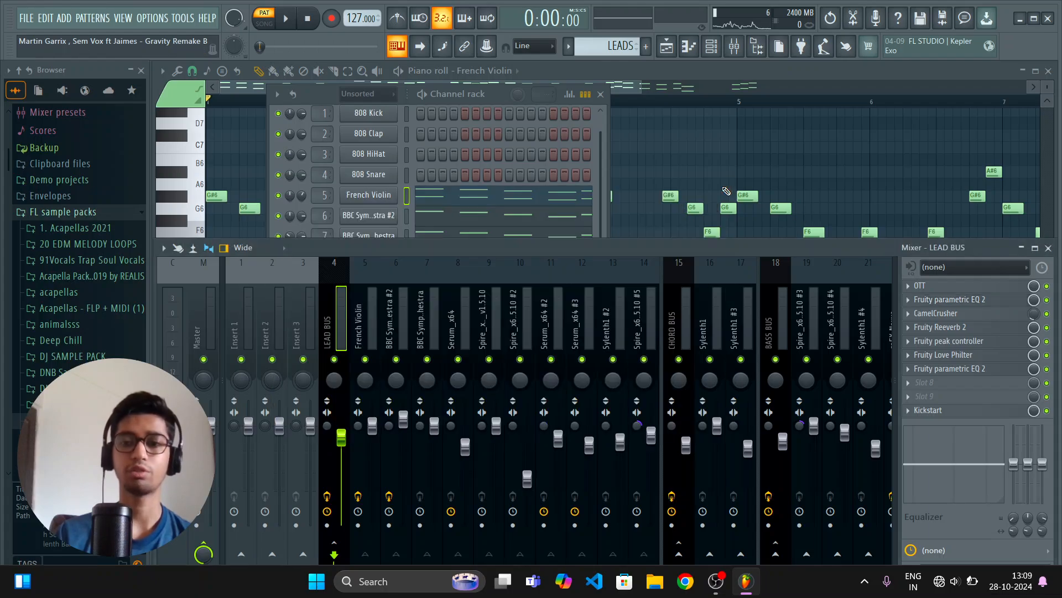
pyautogui.click(986, 315)
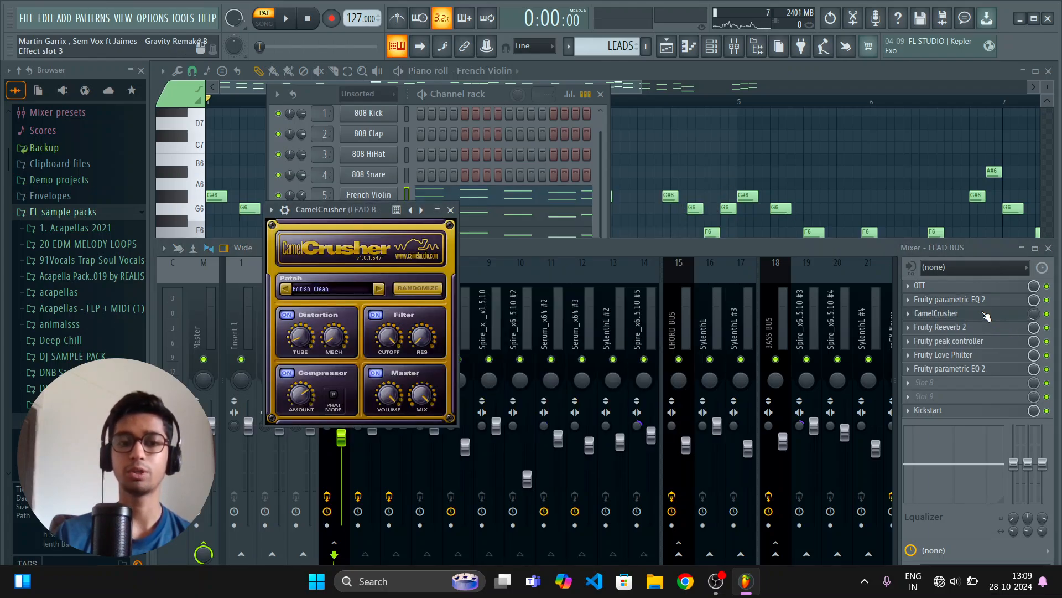
pyautogui.click(986, 315)
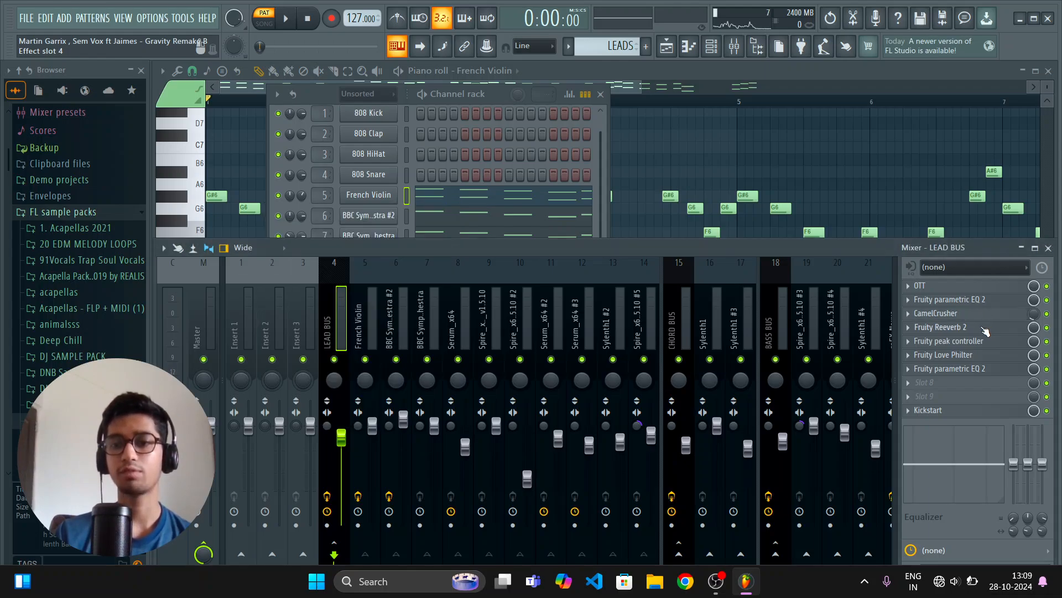
# Step: Inspect Fruity Reeverb 2 and Fruity peak controller on the LEAD BUS, playing the pattern to watch the peak response
pyautogui.click(986, 328)
pyautogui.click(978, 342)
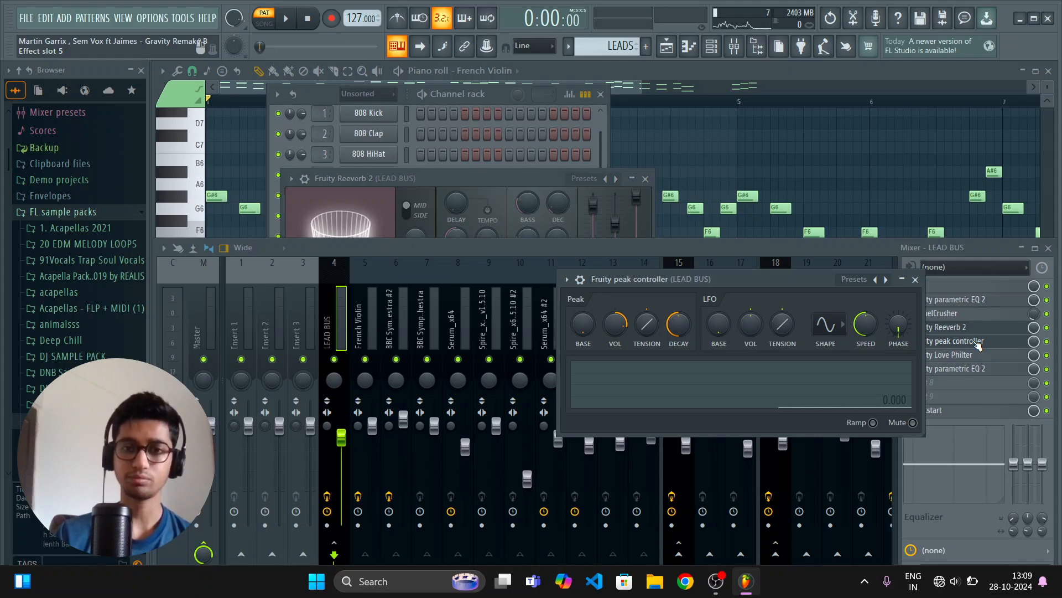
pyautogui.press('space')
pyautogui.press('space')
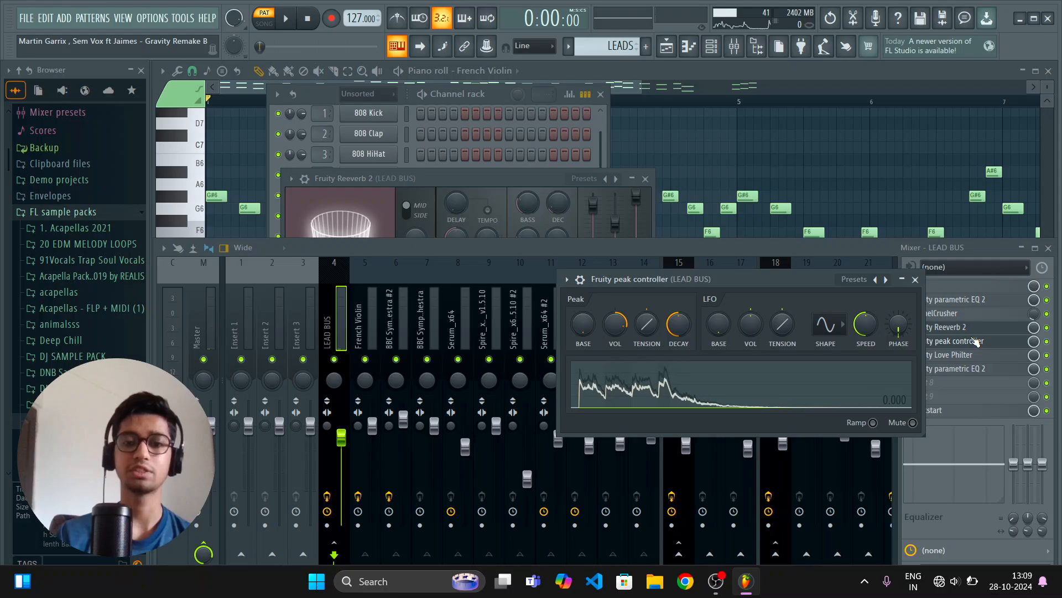
pyautogui.click(916, 280)
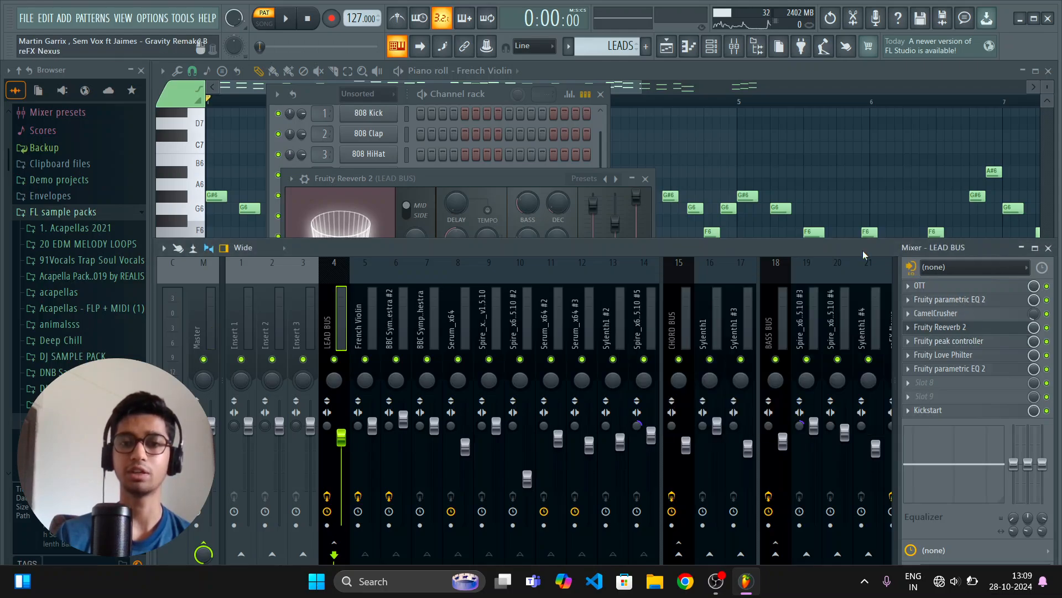
pyautogui.click(646, 179)
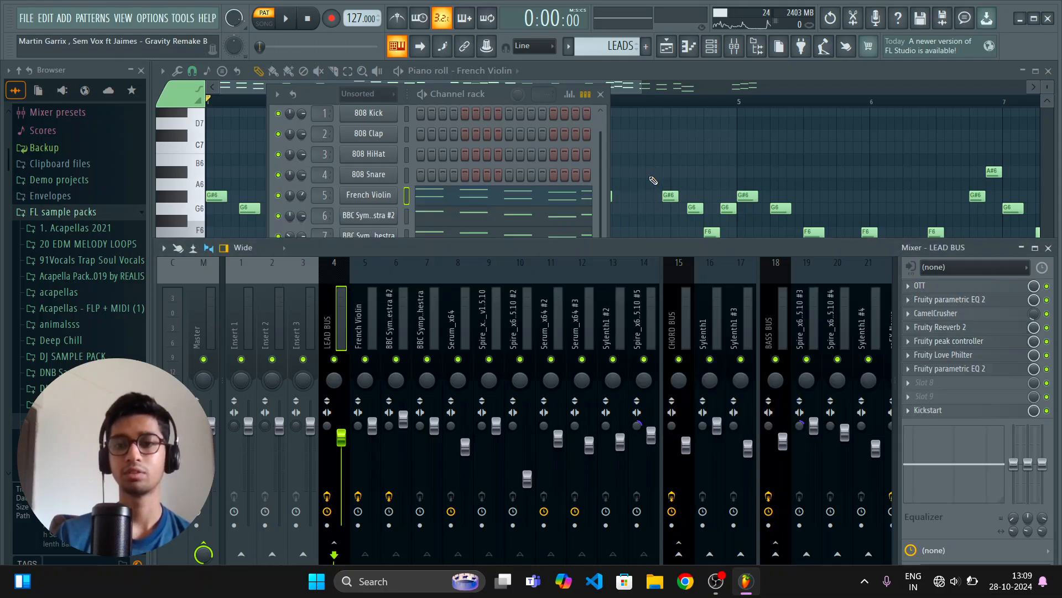
# Step: Inspect the remaining LEAD BUS effects: Fruity Love Philter, the second Fruity parametric EQ 2 and Kickstart
pyautogui.click(976, 356)
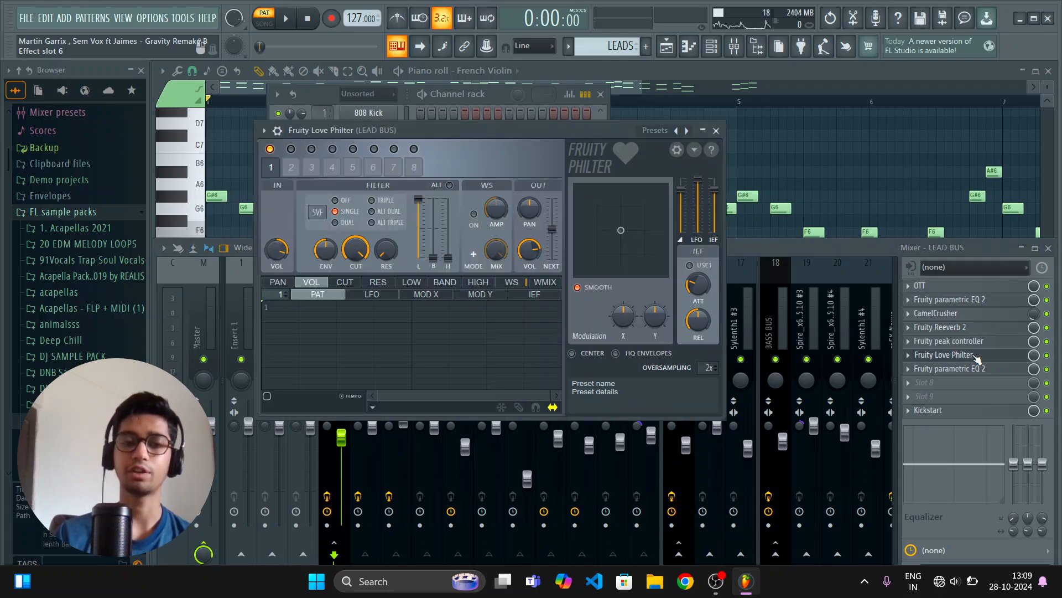
pyautogui.click(976, 359)
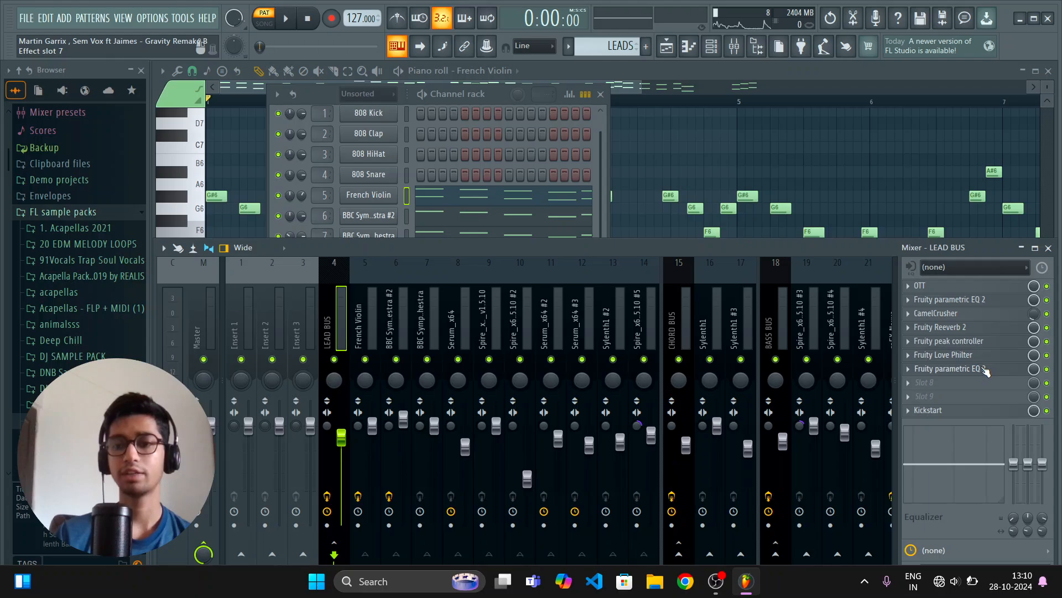
pyautogui.click(983, 369)
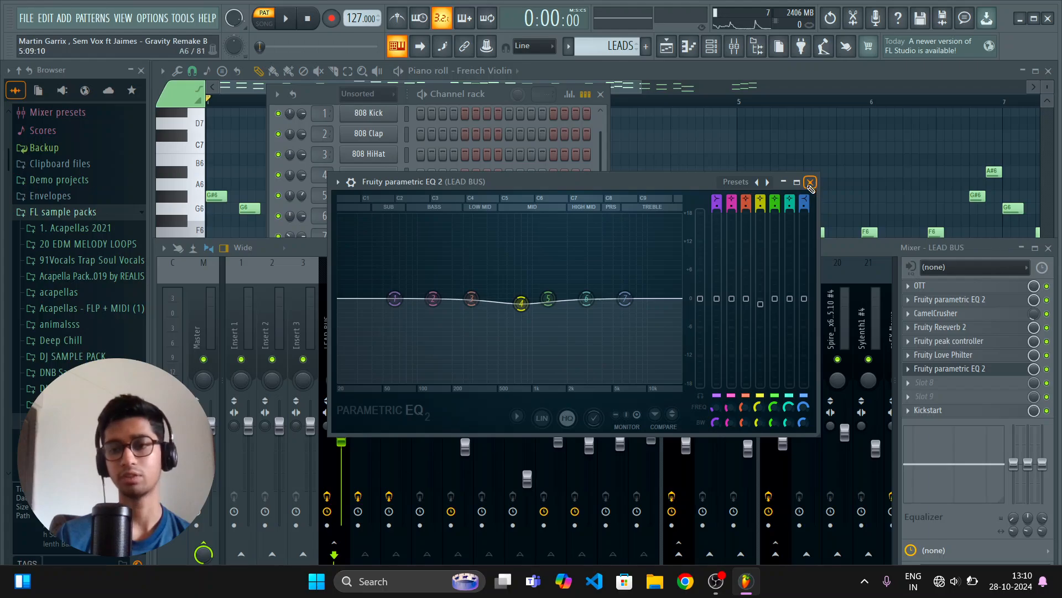
pyautogui.click(810, 183)
pyautogui.click(949, 411)
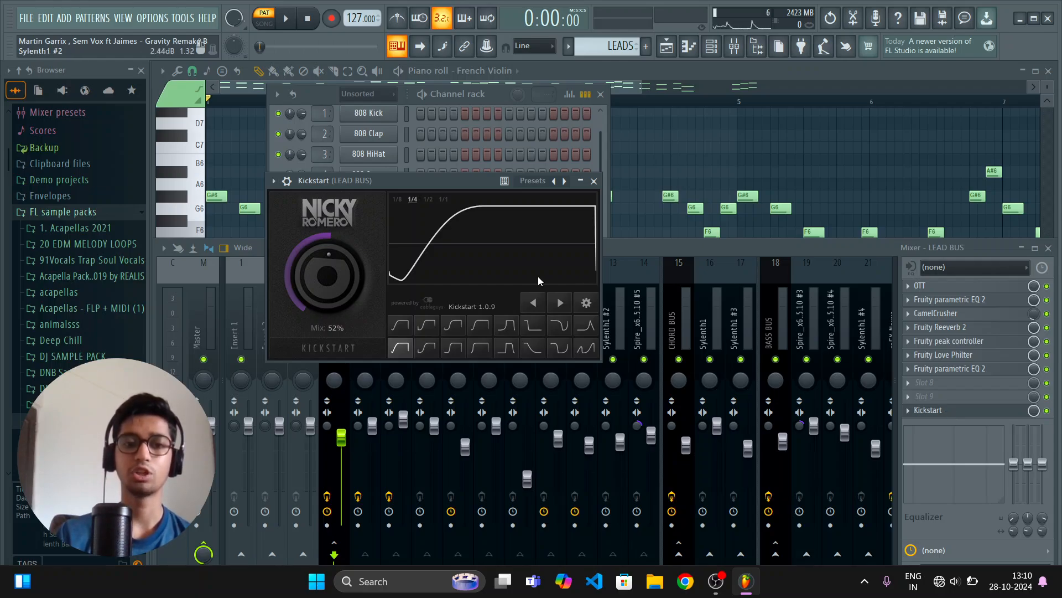
pyautogui.click(594, 181)
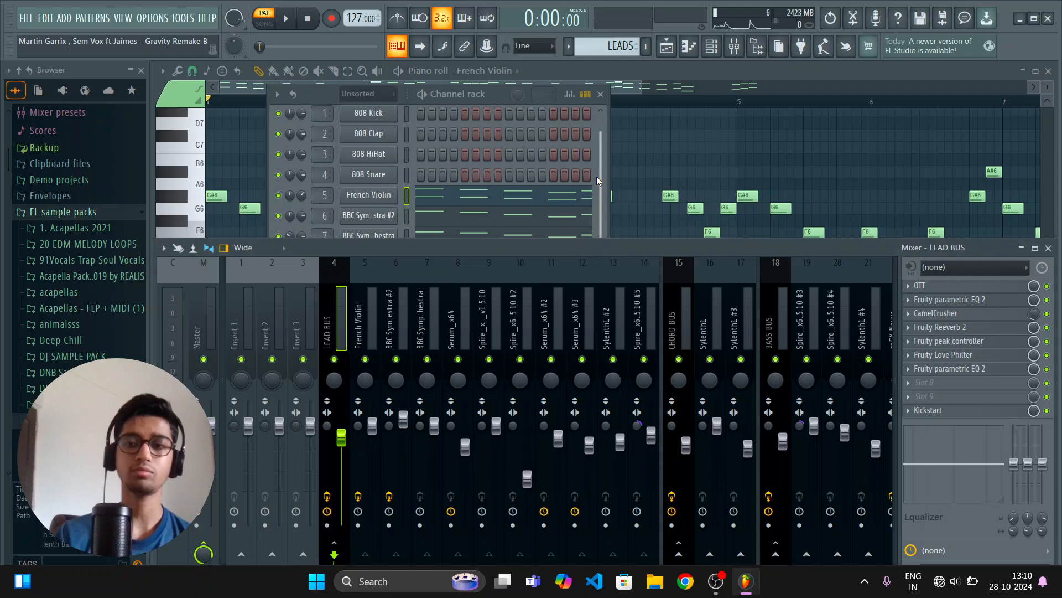
# Step: Close the channel rack, mixer and piano roll to return to the playlist
pyautogui.click(601, 94)
pyautogui.click(1048, 248)
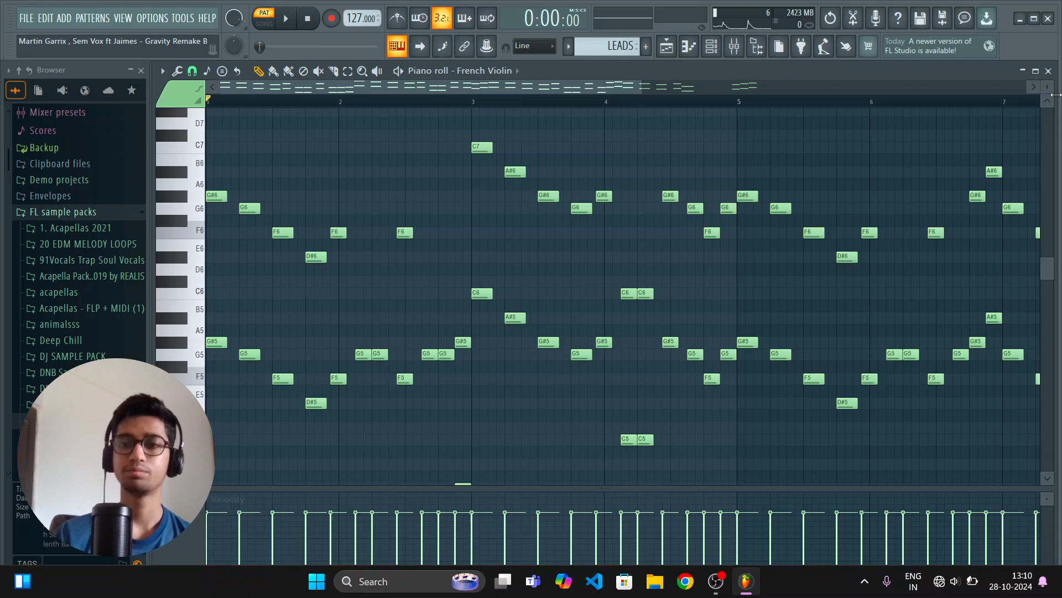
pyautogui.click(1049, 71)
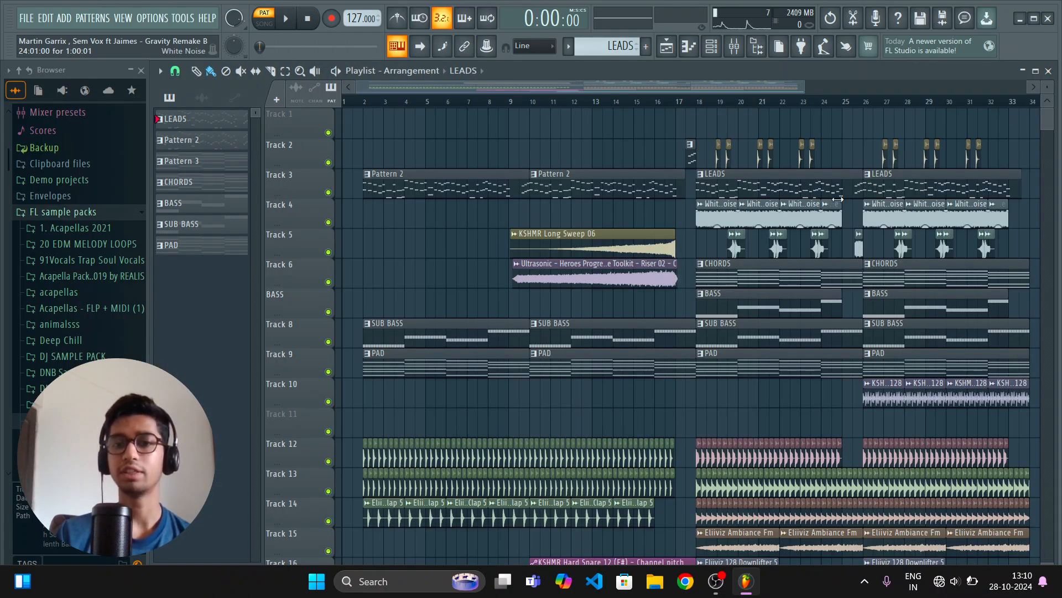
# Step: Solo the White Noise track (Track 4) in the playlist and play it from the drop at bar 18
pyautogui.hotkey('shift', '3')
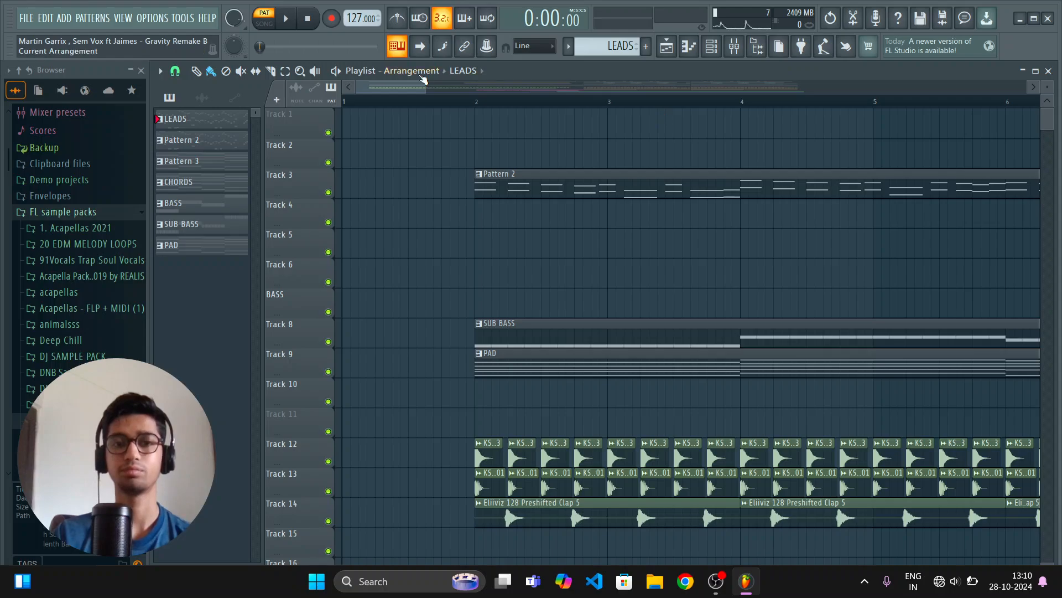
pyautogui.moveTo(396, 85); pyautogui.dragTo(617, 103)
pyautogui.keyDown('ctrl'); pyautogui.click(328, 222); pyautogui.keyUp('ctrl')
pyautogui.click(417, 103)
pyautogui.press('space')
pyautogui.press('space')
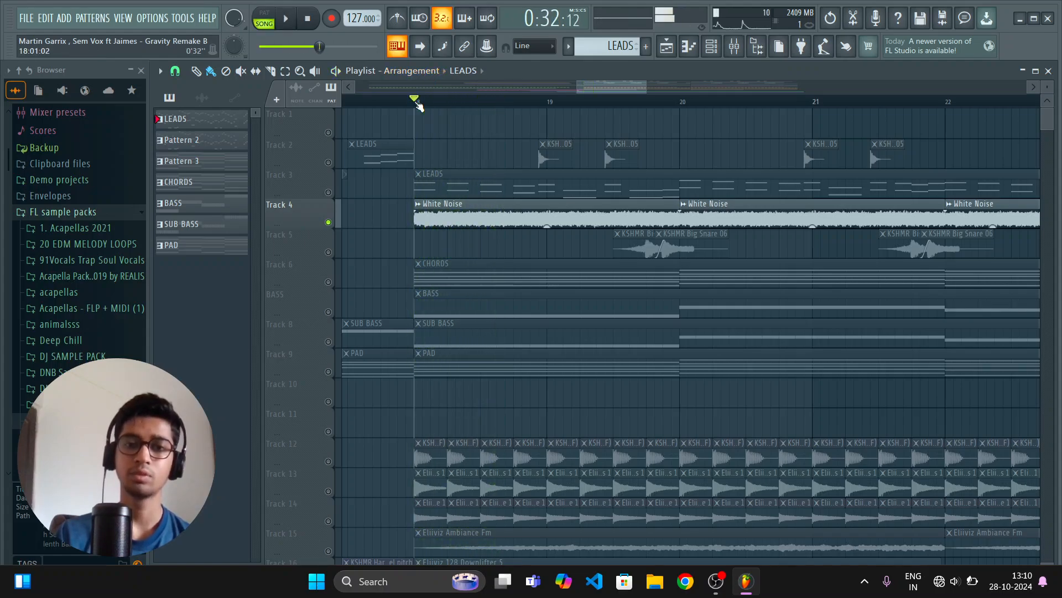
# Step: Solo the CHORDS track (Track 6), audition it from bar 18, and make CHORDS the selected pattern
pyautogui.keyDown('ctrl'); pyautogui.click(328, 282); pyautogui.keyUp('ctrl')
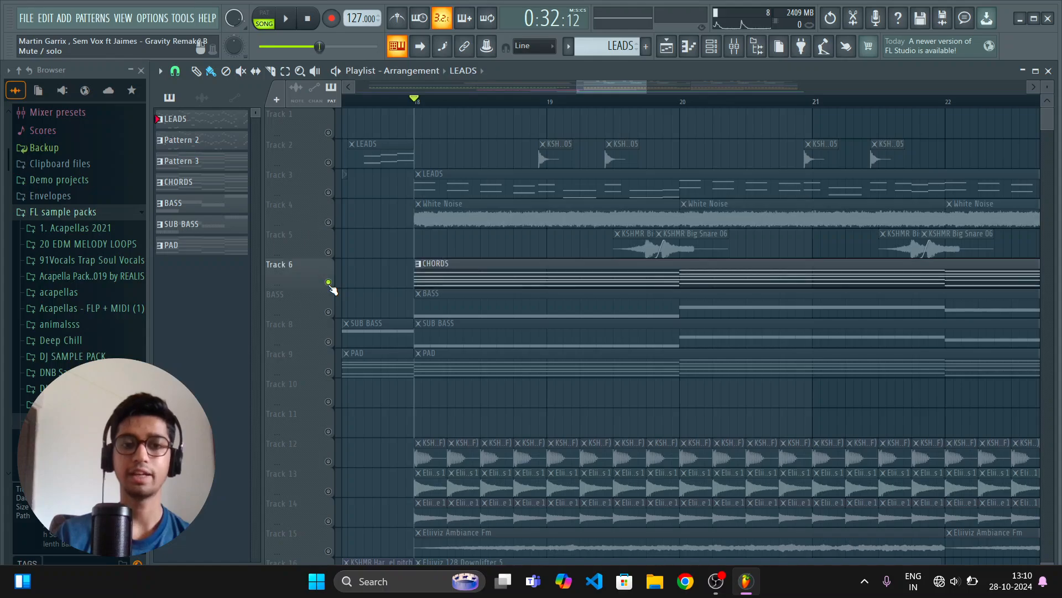
pyautogui.press('space')
pyautogui.click(468, 266)
pyautogui.press('space')
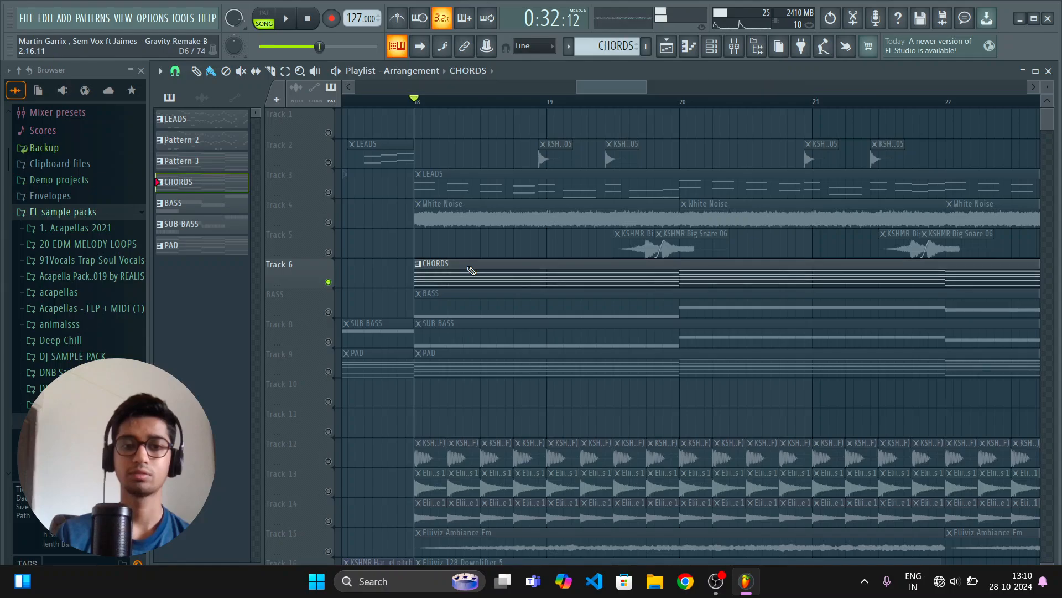
# Step: Open the CHORDS pattern's notes in the piano roll and audition the pattern with CHORD BUS selected in the mixer
pyautogui.doubleClick(468, 266)
pyautogui.press('l')
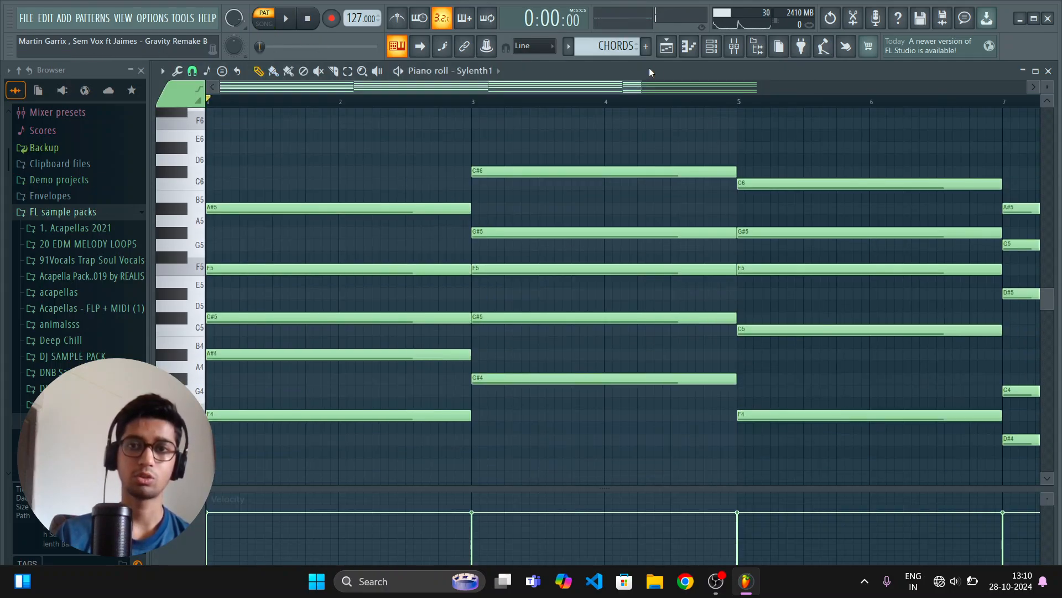
pyautogui.click(720, 52)
pyautogui.click(679, 305)
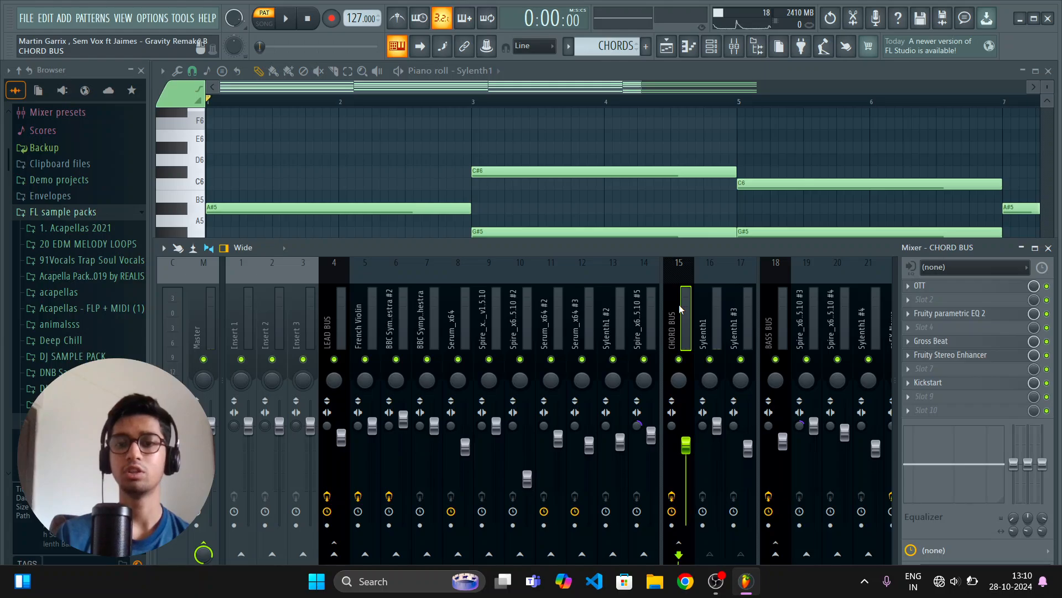
pyautogui.press('space')
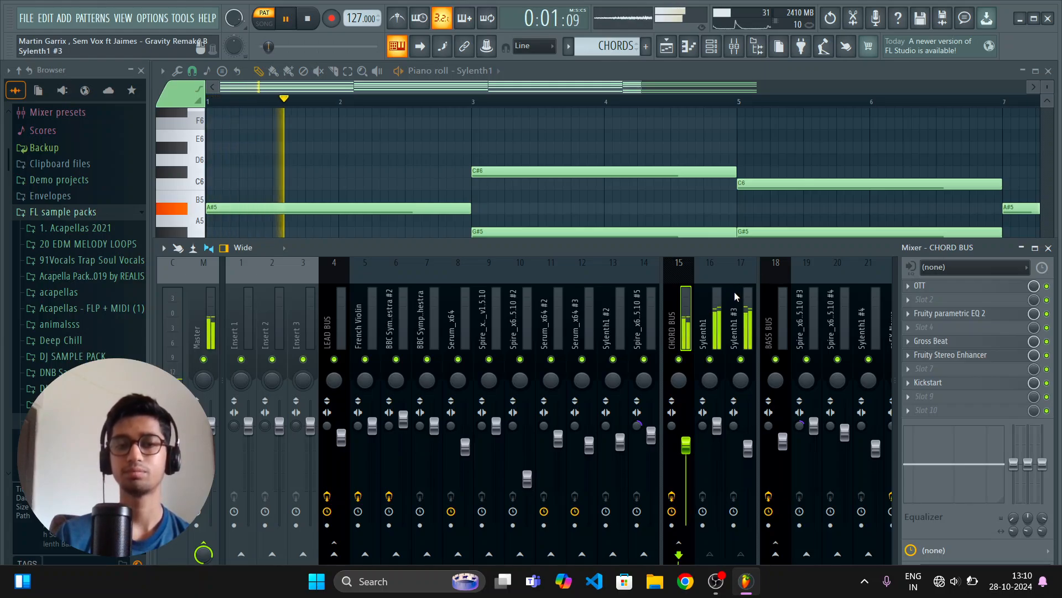
pyautogui.press('space')
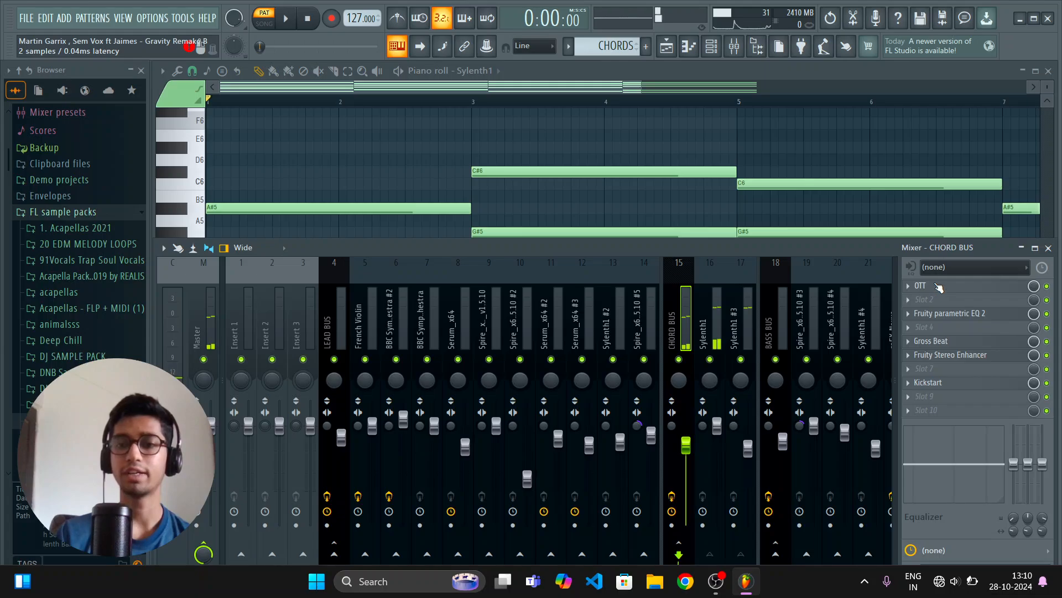
# Step: Inspect the OTT, Fruity parametric EQ 2 and Gross Beat effects on the CHORD BUS
pyautogui.click(939, 286)
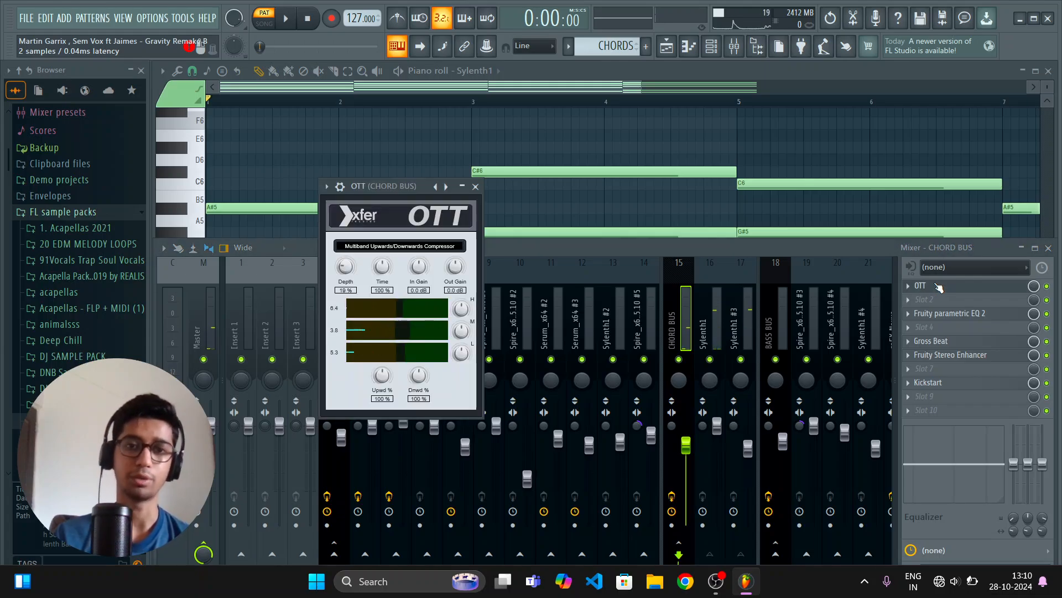
pyautogui.click(939, 286)
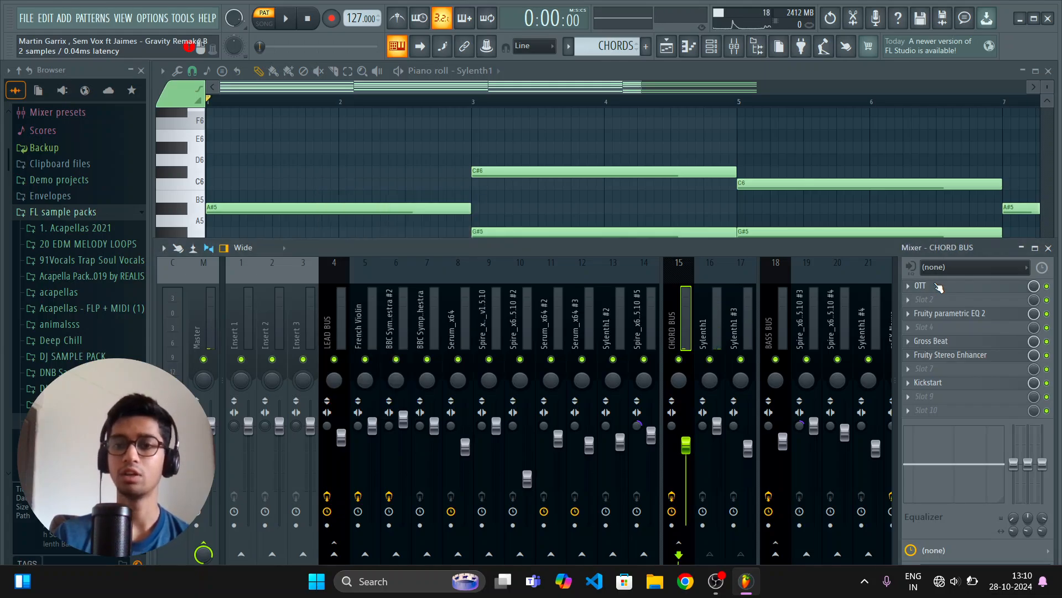
pyautogui.click(973, 314)
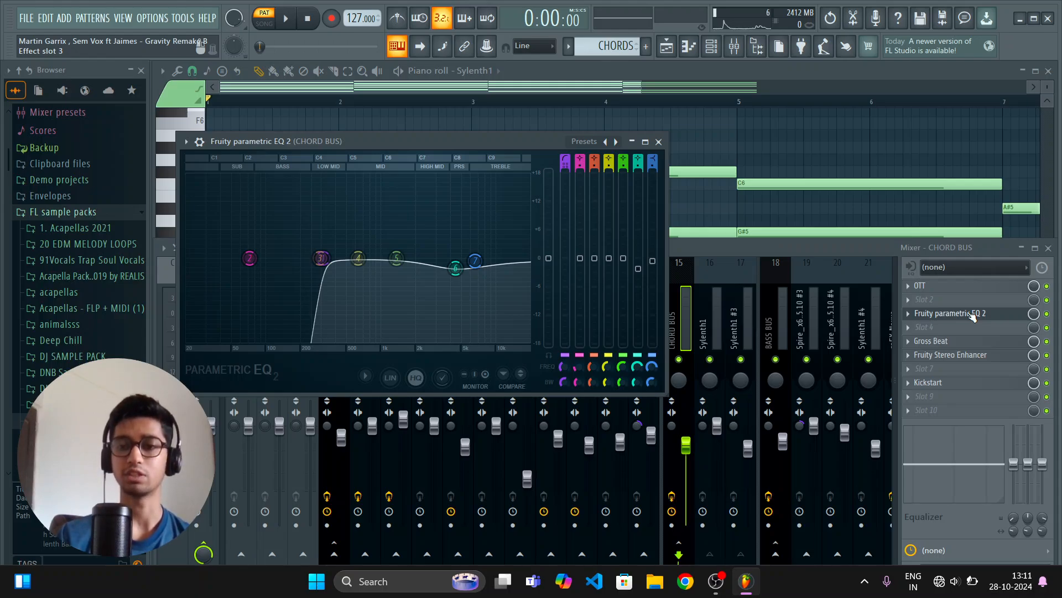
pyautogui.click(972, 314)
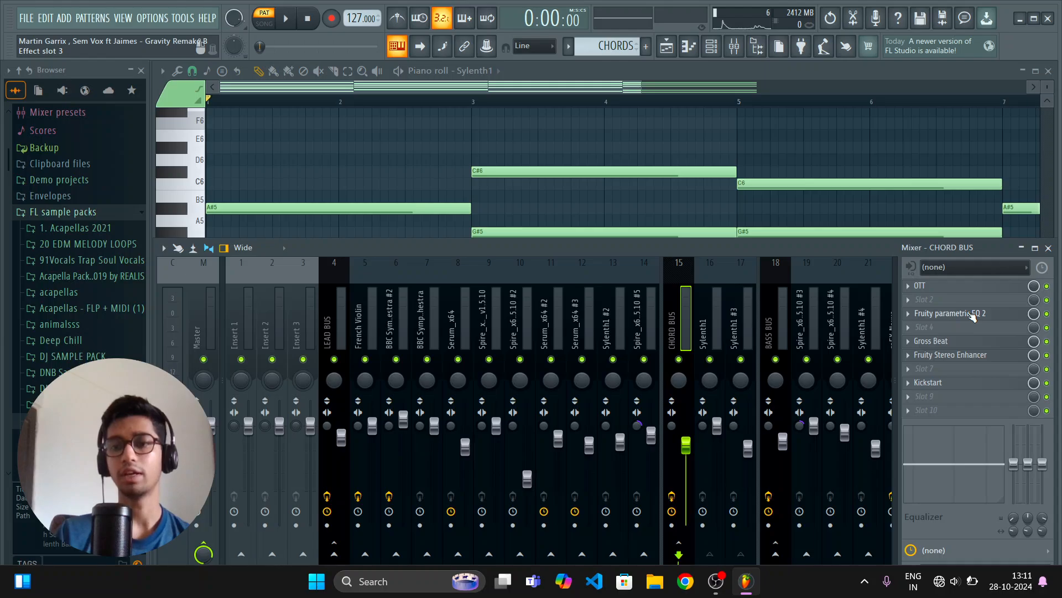
pyautogui.click(962, 342)
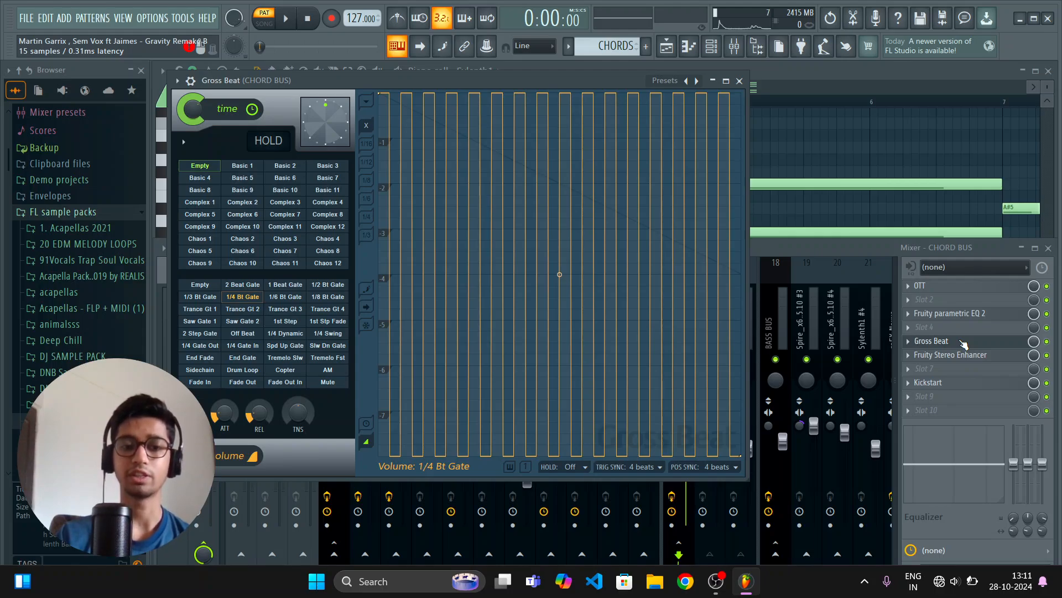
pyautogui.click(963, 343)
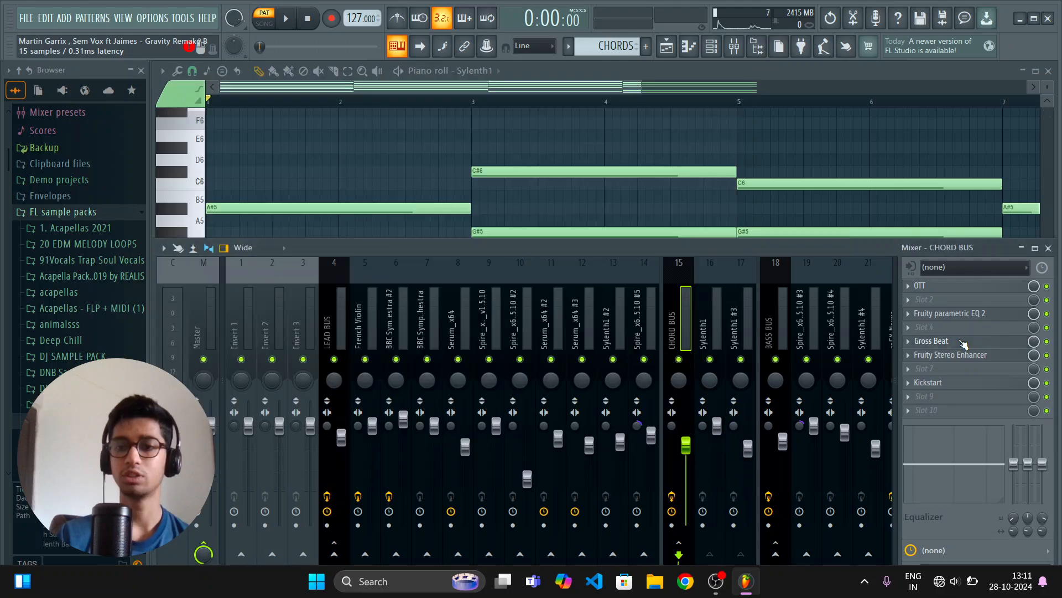
# Step: Inspect the CHORD BUS's Fruity Stereo Enhancer and Kickstart effects, and close the mixer and piano roll
pyautogui.click(965, 355)
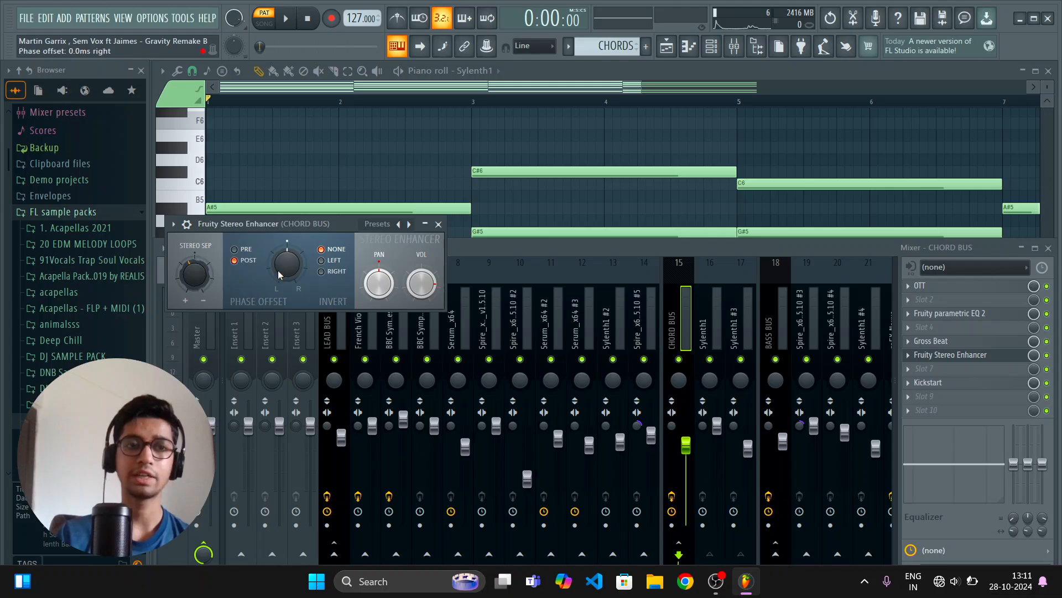
pyautogui.click(438, 224)
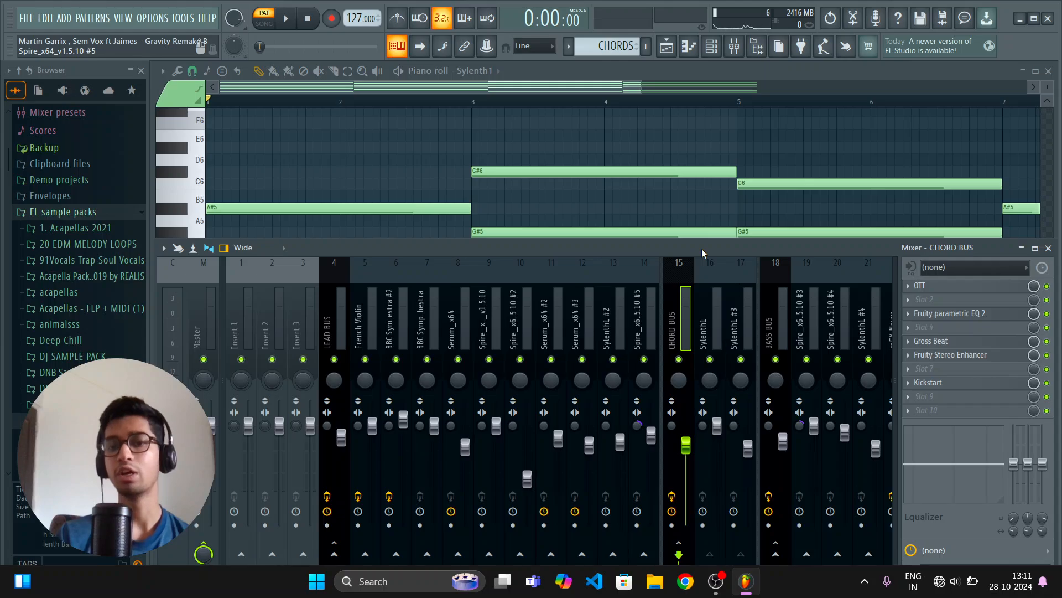
pyautogui.click(983, 384)
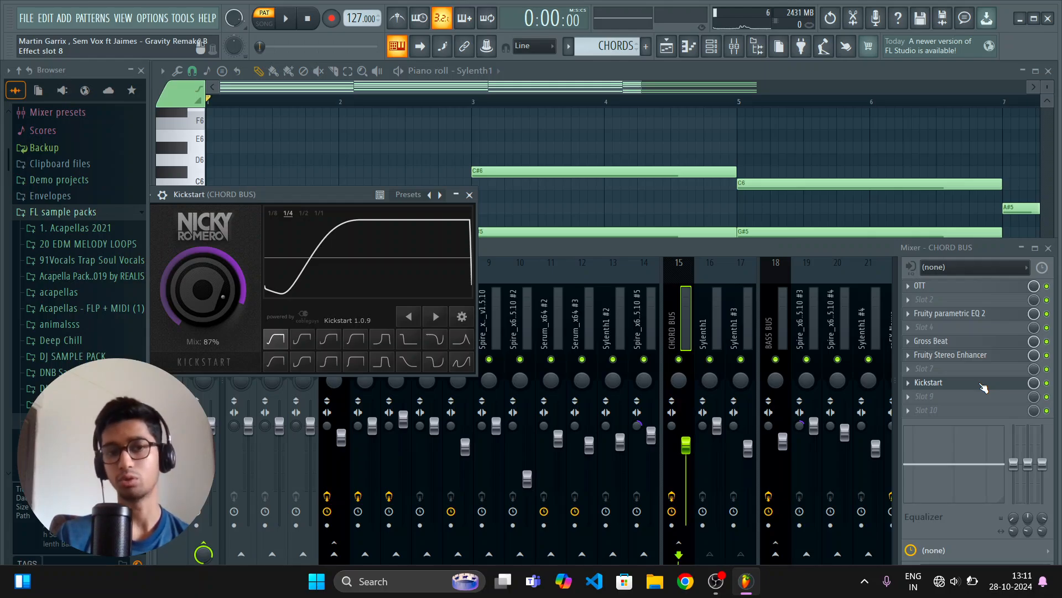
pyautogui.click(983, 384)
pyautogui.click(1048, 248)
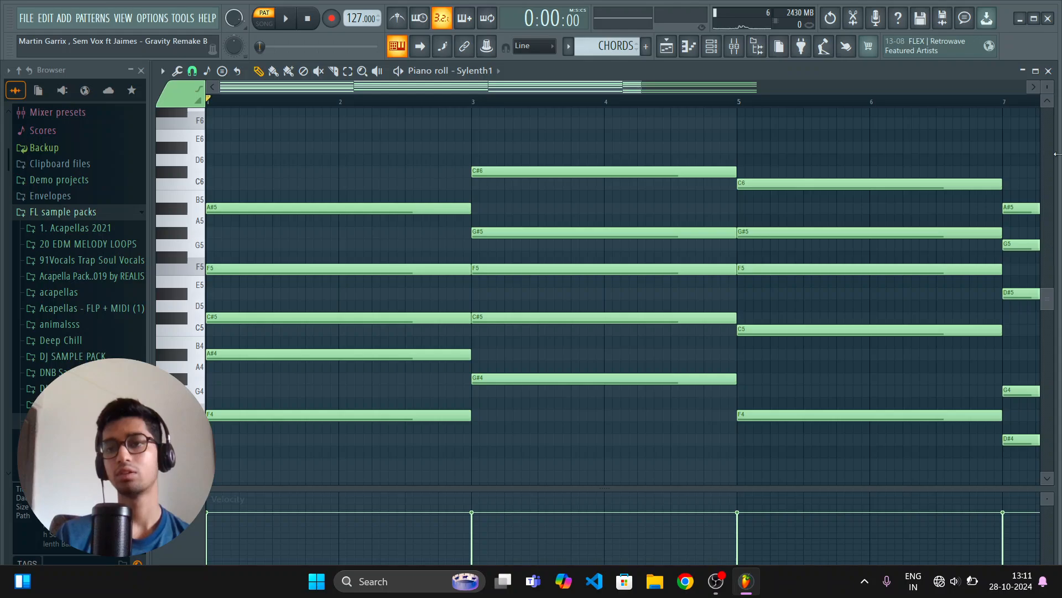
pyautogui.click(1048, 71)
# Step: Solo the BASS track in the playlist and play it from bar 18
pyautogui.scroll(-3, 581, 256)
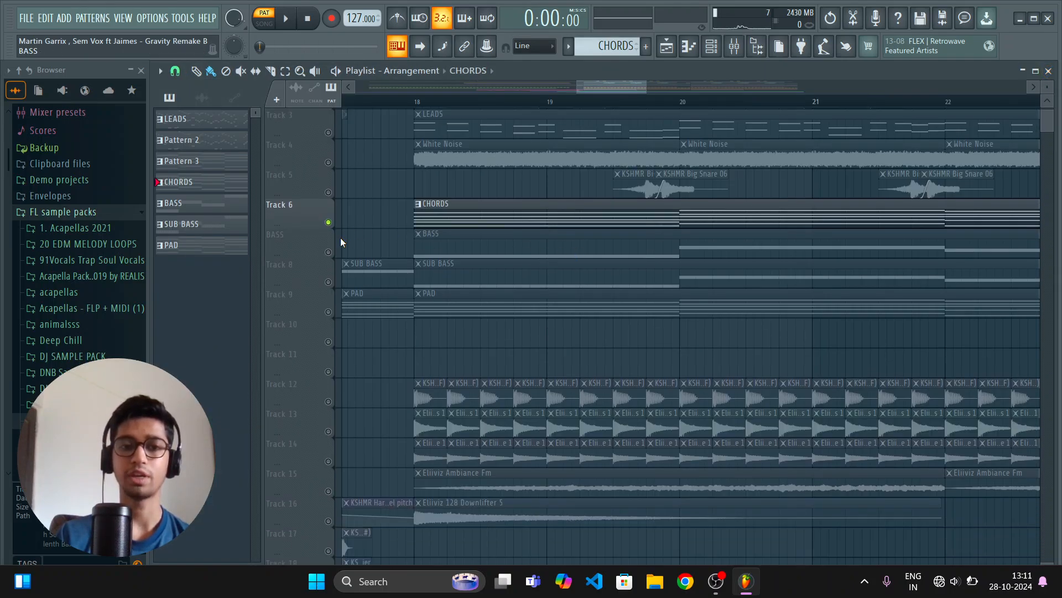
pyautogui.click(331, 247)
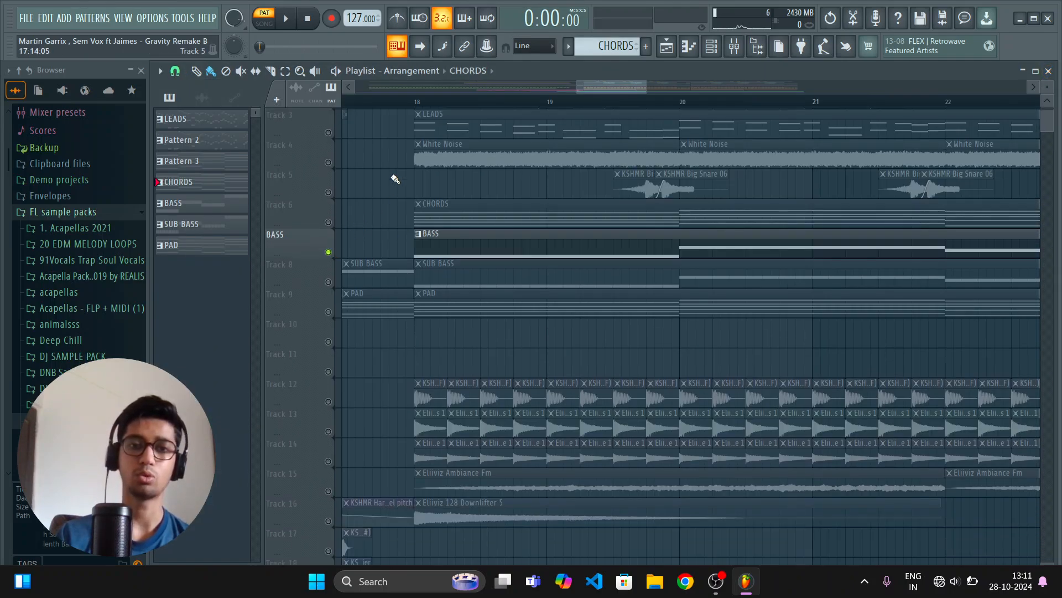
pyautogui.click(417, 102)
pyautogui.press('space')
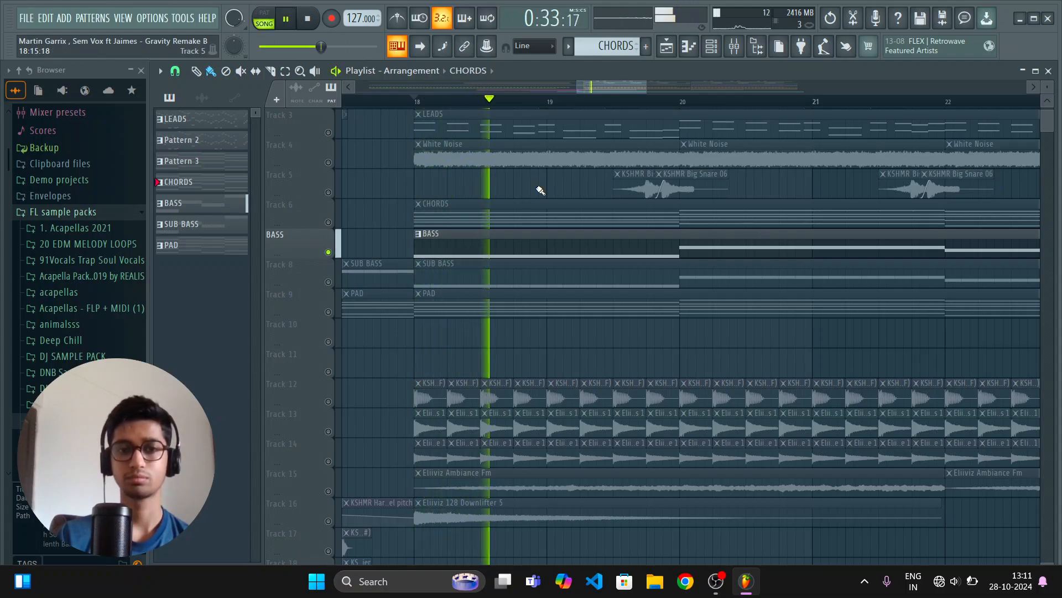
# Step: View the BASS pattern's notes in the piano roll and its layers in the channel rack, stopping playback
pyautogui.doubleClick(564, 255)
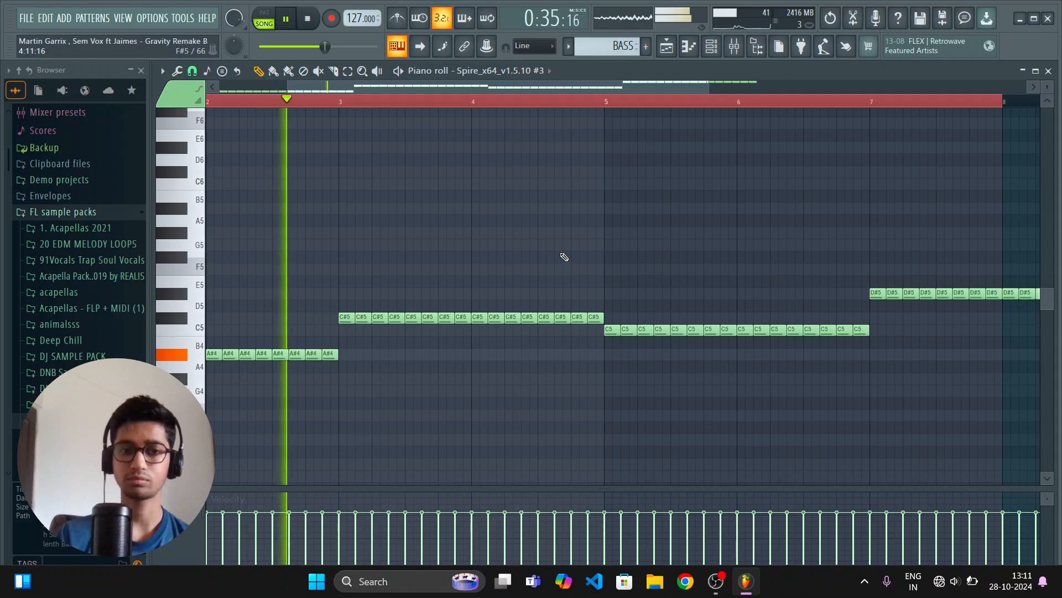
pyautogui.press('F6')
pyautogui.press('space')
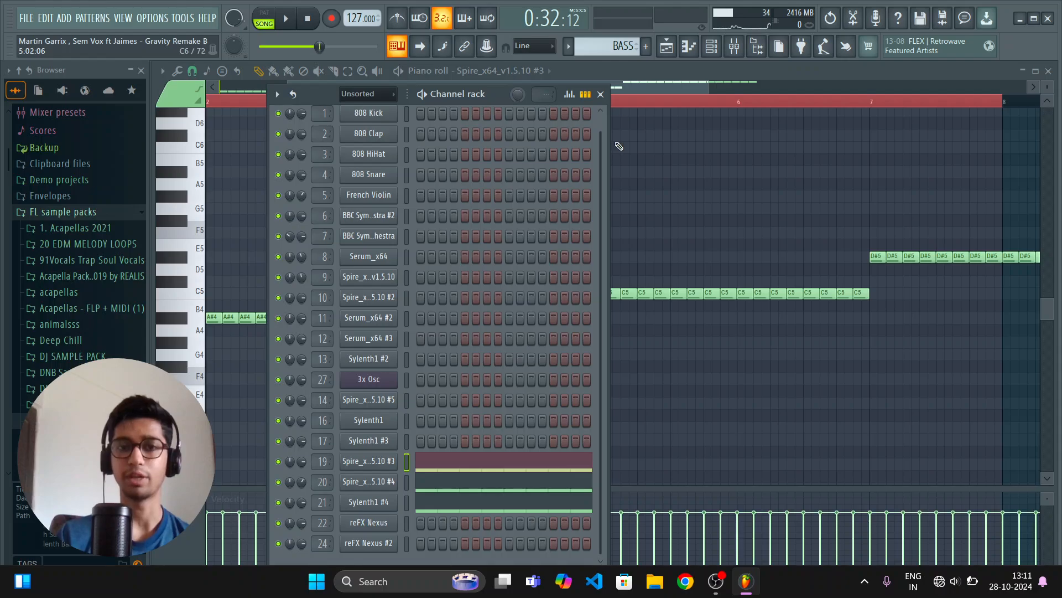
pyautogui.click(601, 94)
# Step: Show the mixer, select the BASS BUS track and audition the bass through it
pyautogui.click(735, 45)
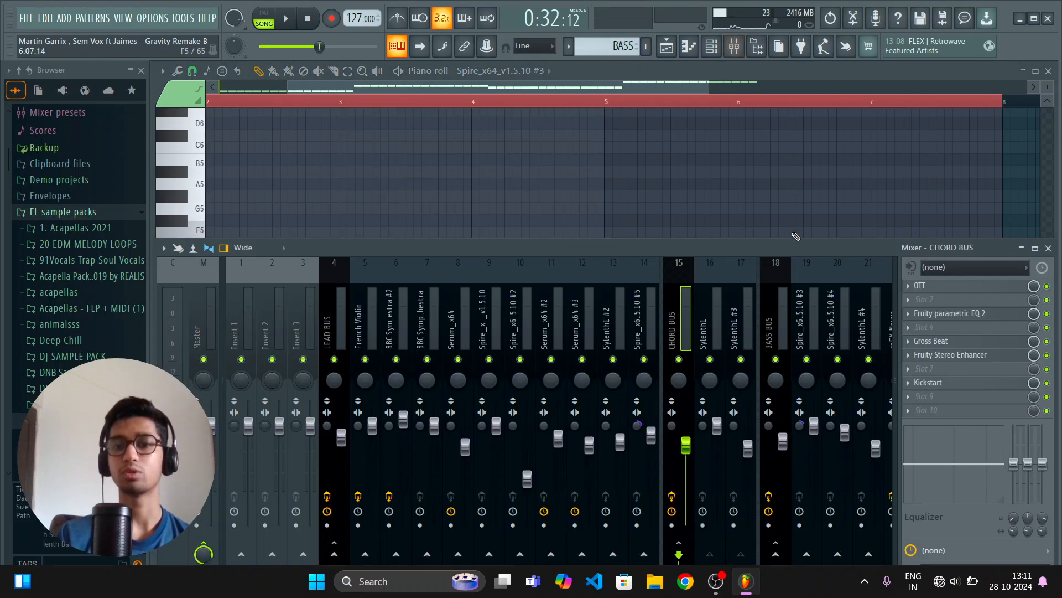
pyautogui.click(950, 286)
pyautogui.click(950, 286)
pyautogui.click(785, 318)
pyautogui.press('space')
pyautogui.scroll(-6, 785, 318)
pyautogui.press('space')
# Step: Inspect OTT and both Fruity parametric EQ 2 effects on the BASS BUS
pyautogui.click(972, 286)
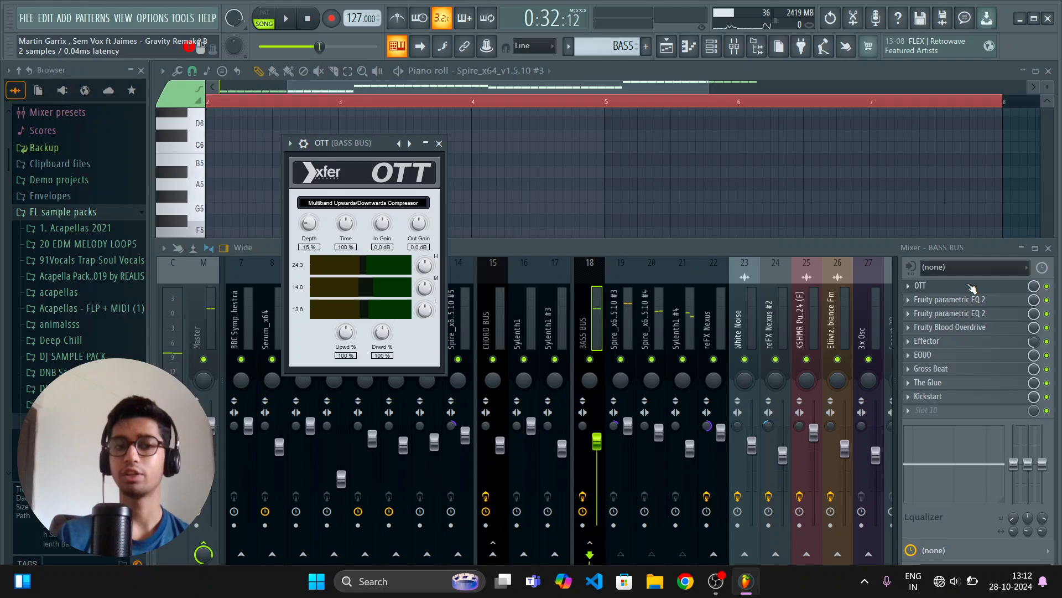
pyautogui.click(973, 286)
pyautogui.click(970, 300)
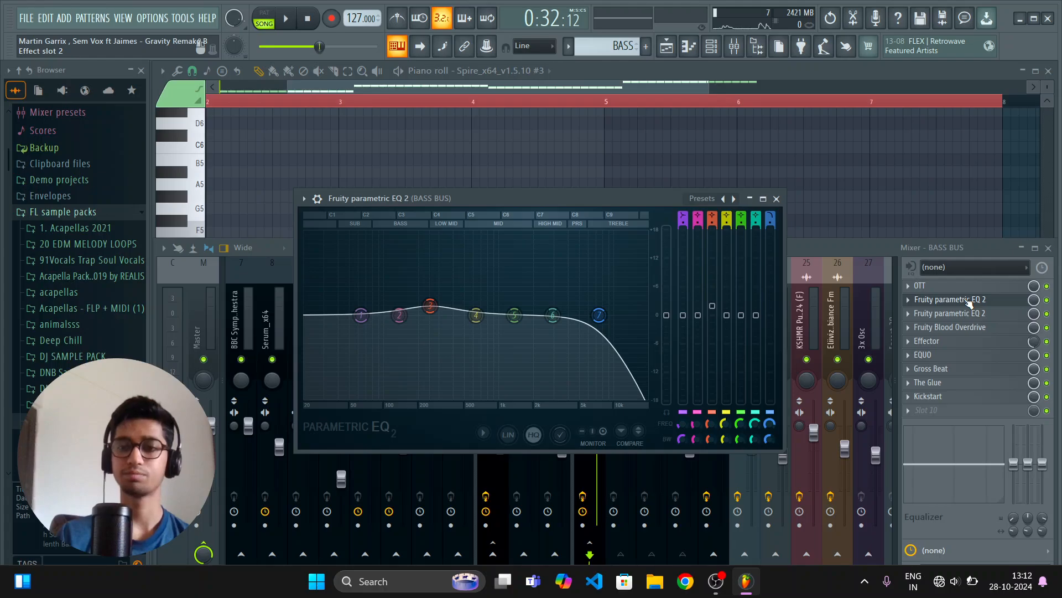
pyautogui.click(969, 300)
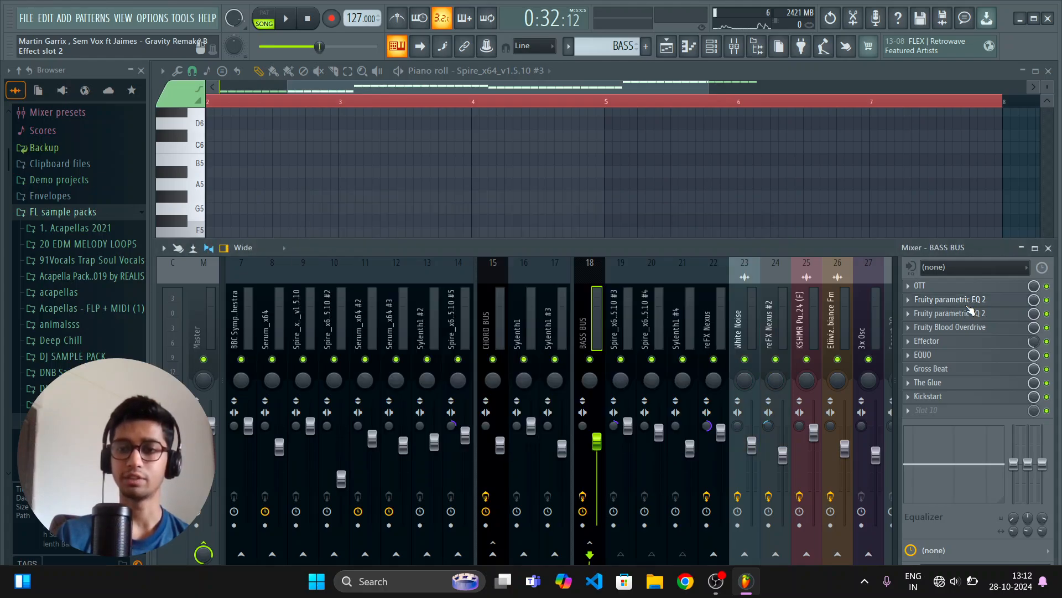
pyautogui.click(972, 313)
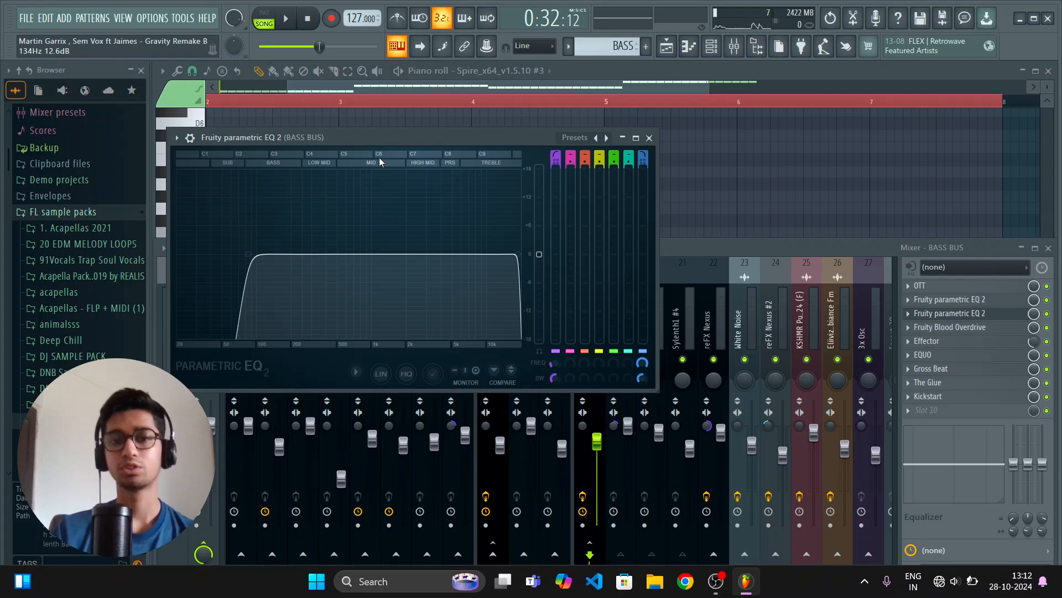
pyautogui.click(649, 137)
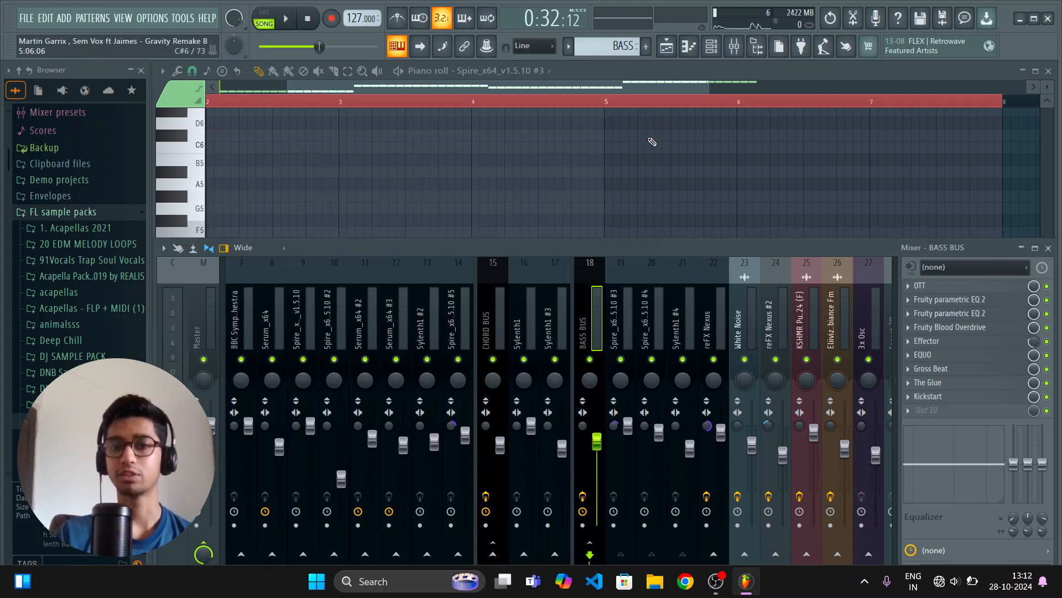
# Step: Inspect the Fruity Blood Overdrive, Effector and EQUO effects on the BASS BUS
pyautogui.click(961, 327)
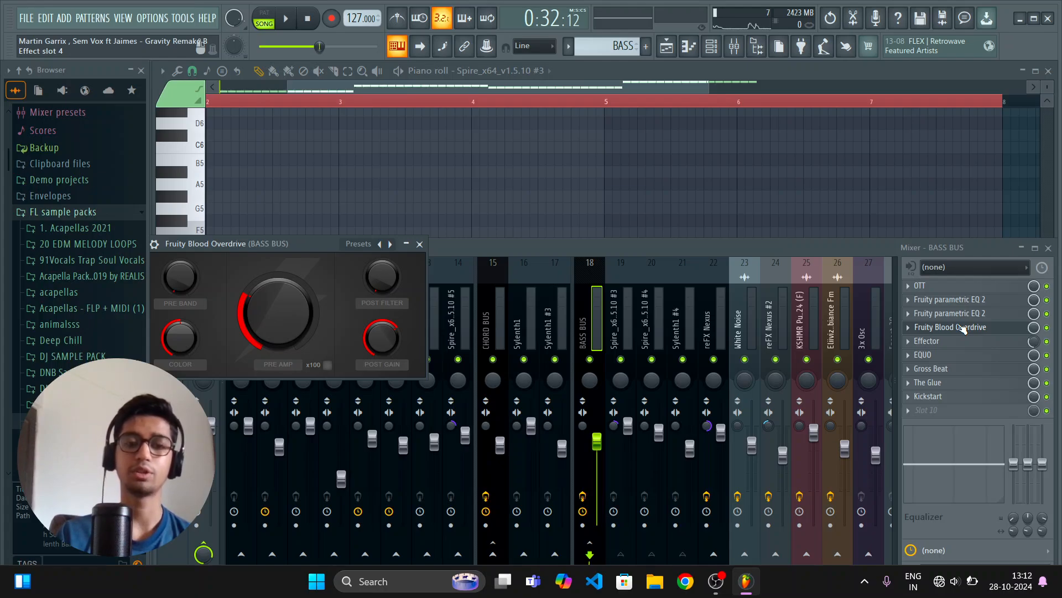
pyautogui.click(963, 328)
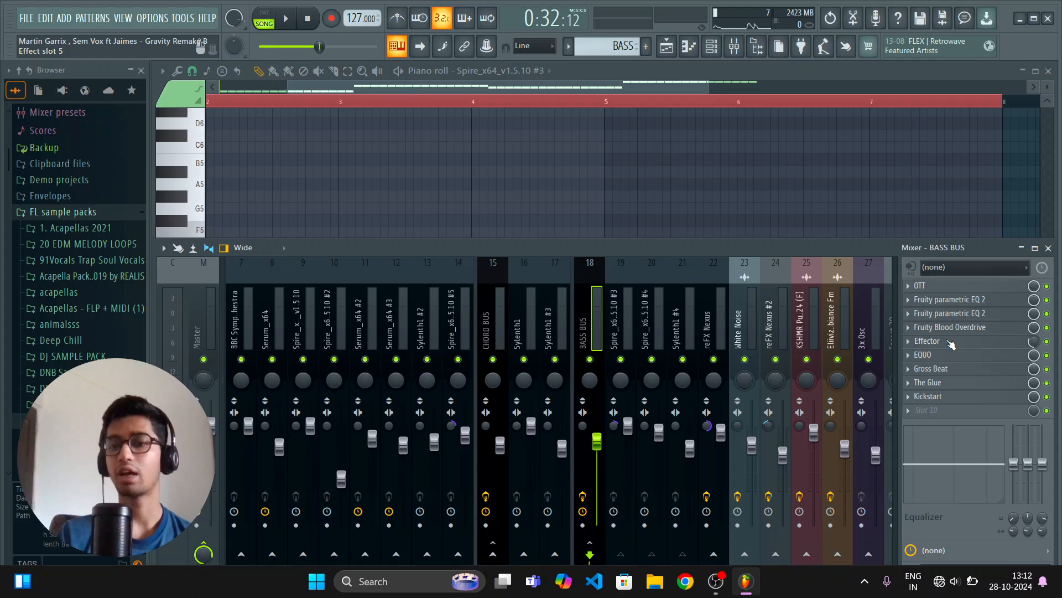
pyautogui.click(949, 342)
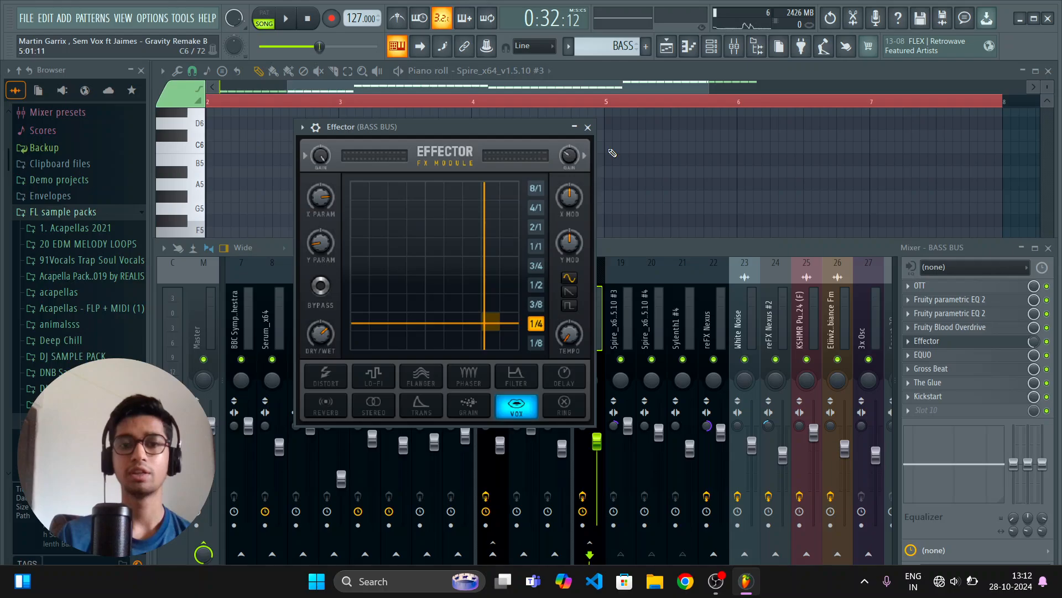
pyautogui.click(588, 128)
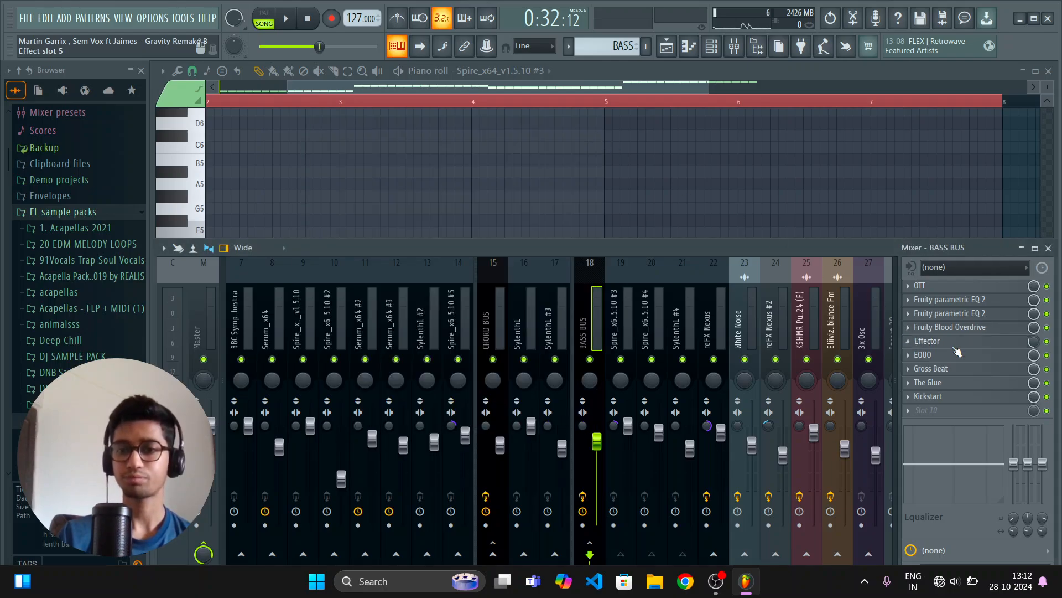
pyautogui.click(944, 356)
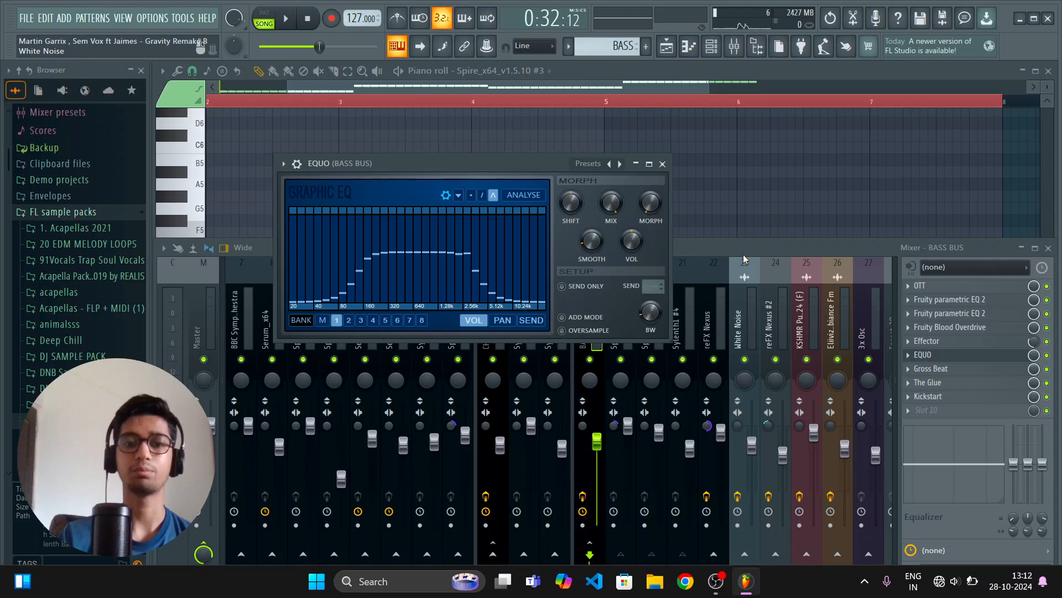
pyautogui.click(662, 165)
# Step: Inspect the Gross Beat, The Glue and Kickstart effects on the BASS BUS
pyautogui.click(930, 369)
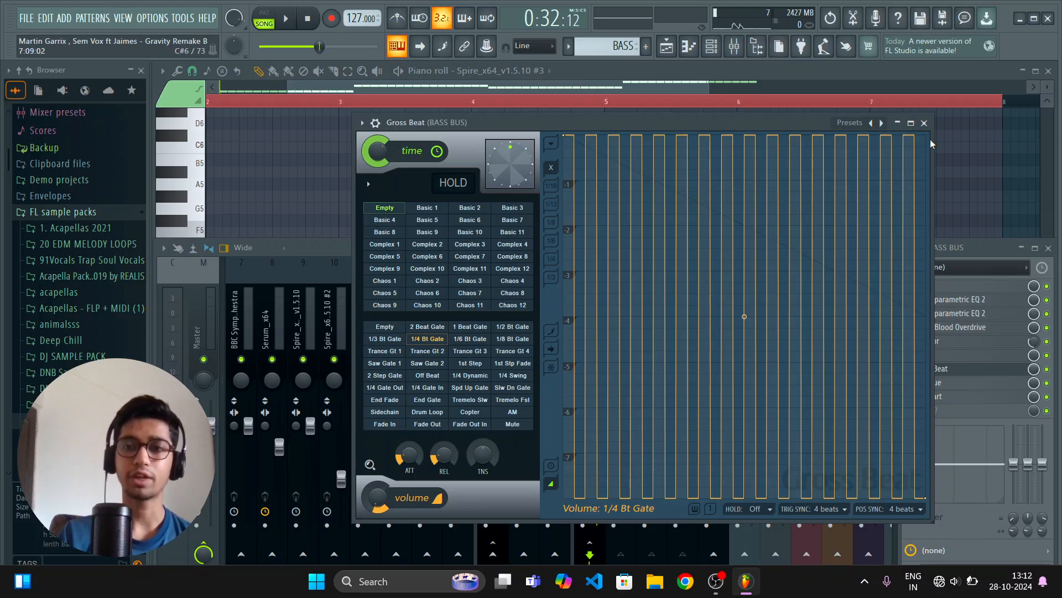
pyautogui.click(924, 123)
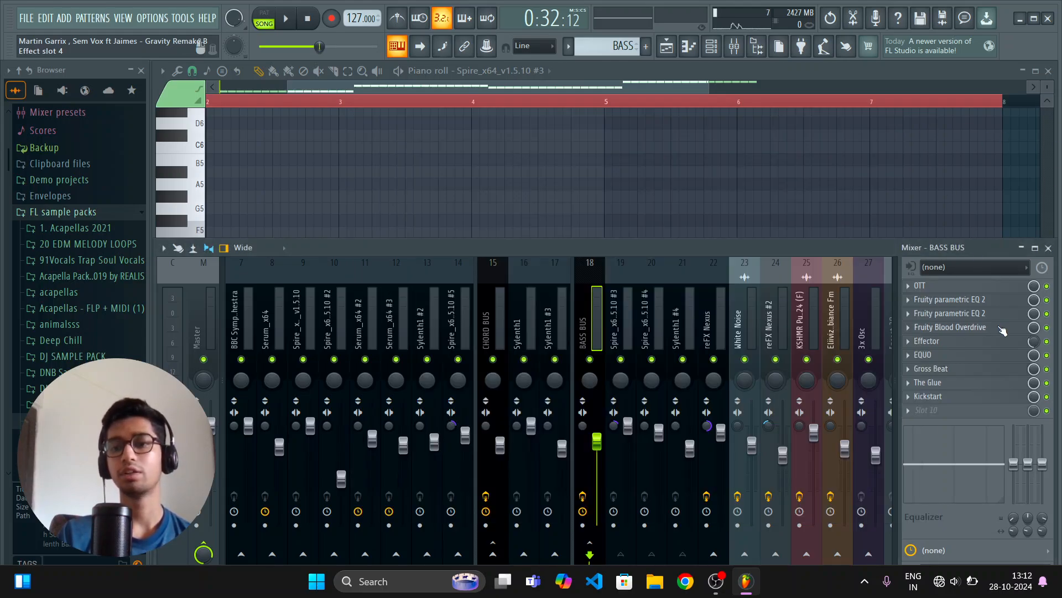
pyautogui.click(951, 386)
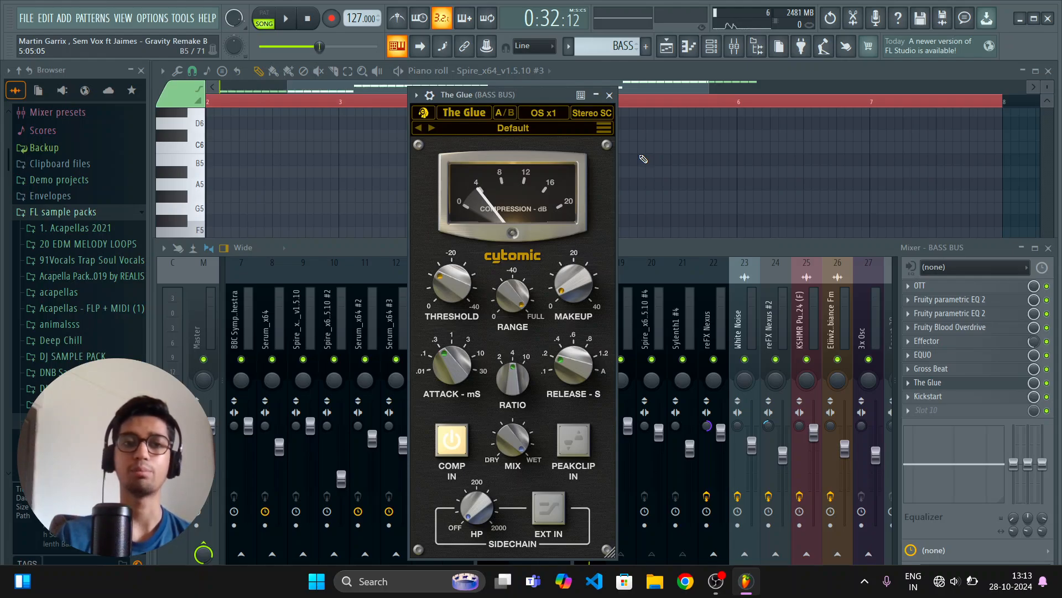
pyautogui.click(610, 95)
pyautogui.click(954, 397)
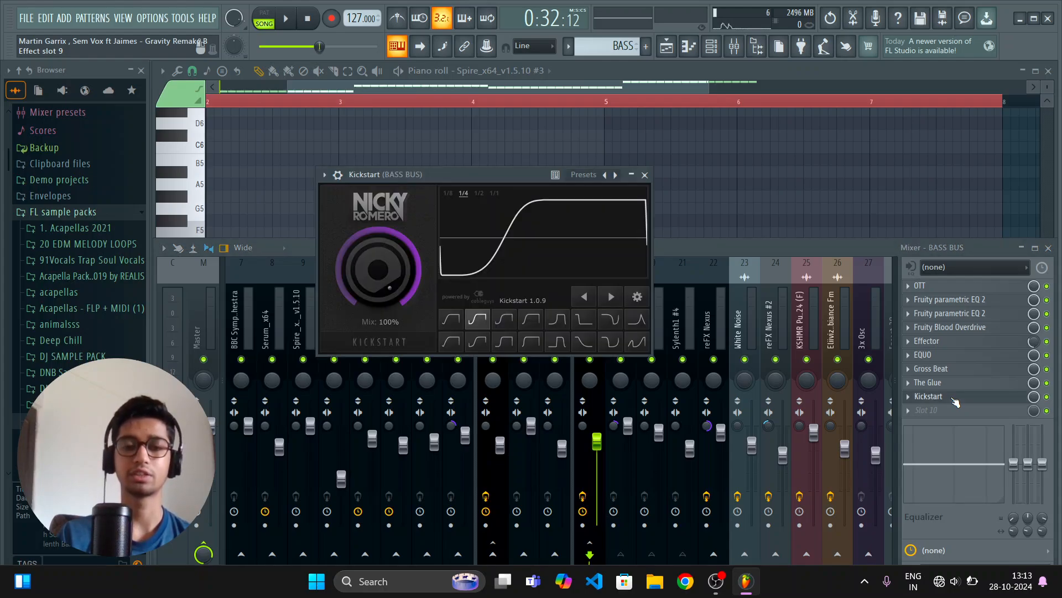
pyautogui.click(955, 399)
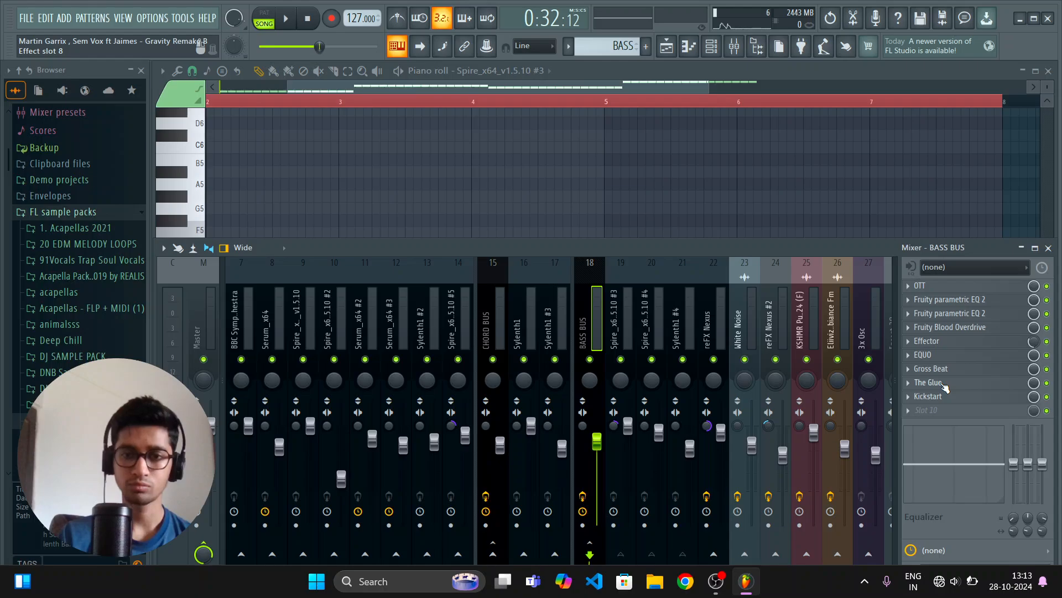
# Step: Close the mixer and the piano roll, and solo the SUB BASS playlist track to audition it from bar 18
pyautogui.click(1049, 249)
pyautogui.click(1047, 70)
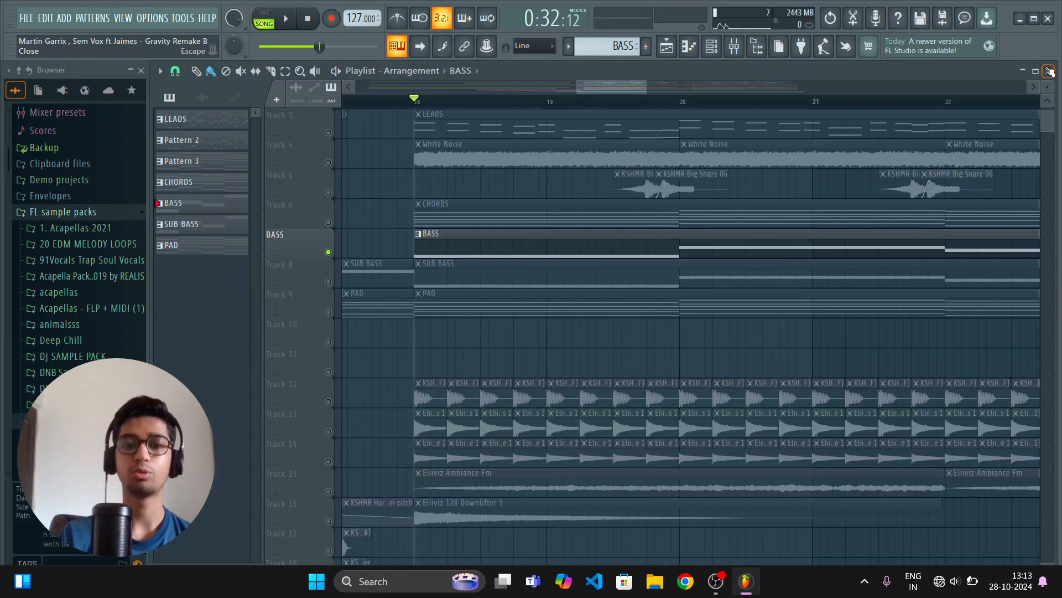
pyautogui.click(354, 280)
pyautogui.press('space')
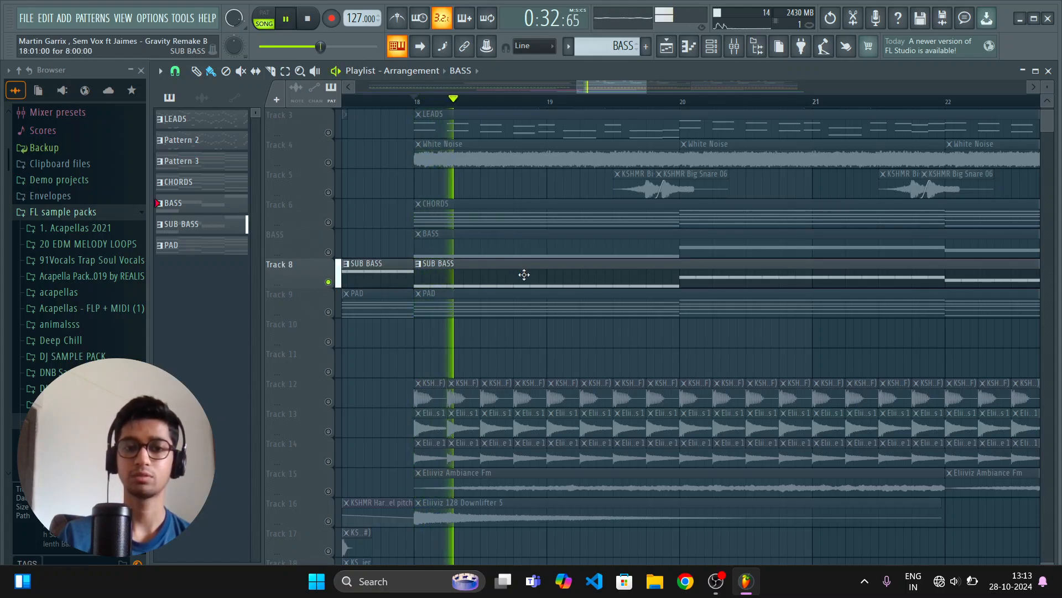
pyautogui.click(719, 52)
pyautogui.click(718, 51)
pyautogui.press('space')
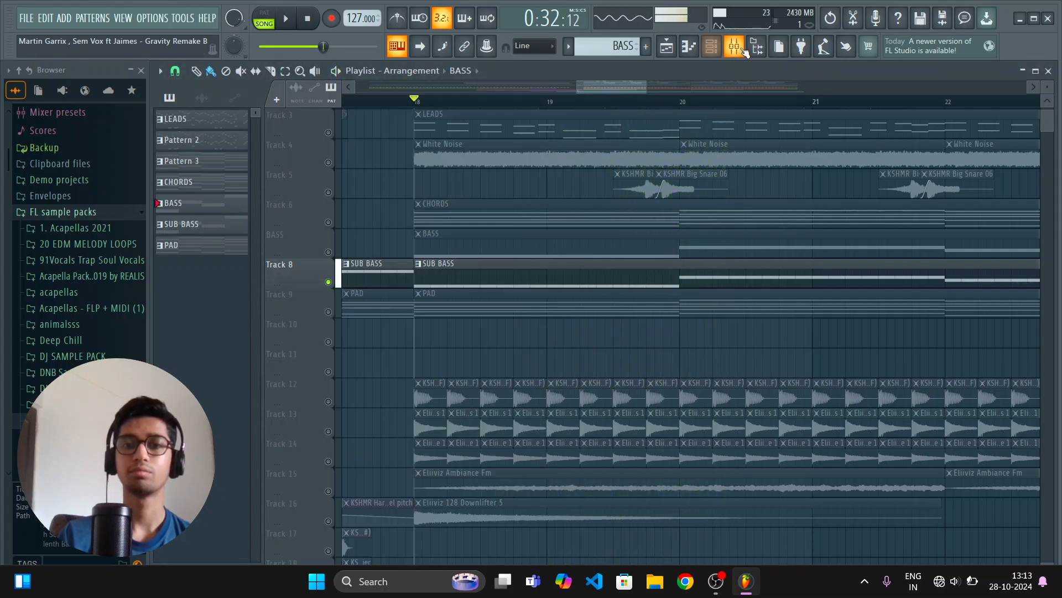
# Step: Show the mixer, select the reFX Nexus track and inspect its Fruity parametric EQ 2 effect
pyautogui.click(743, 49)
pyautogui.click(722, 319)
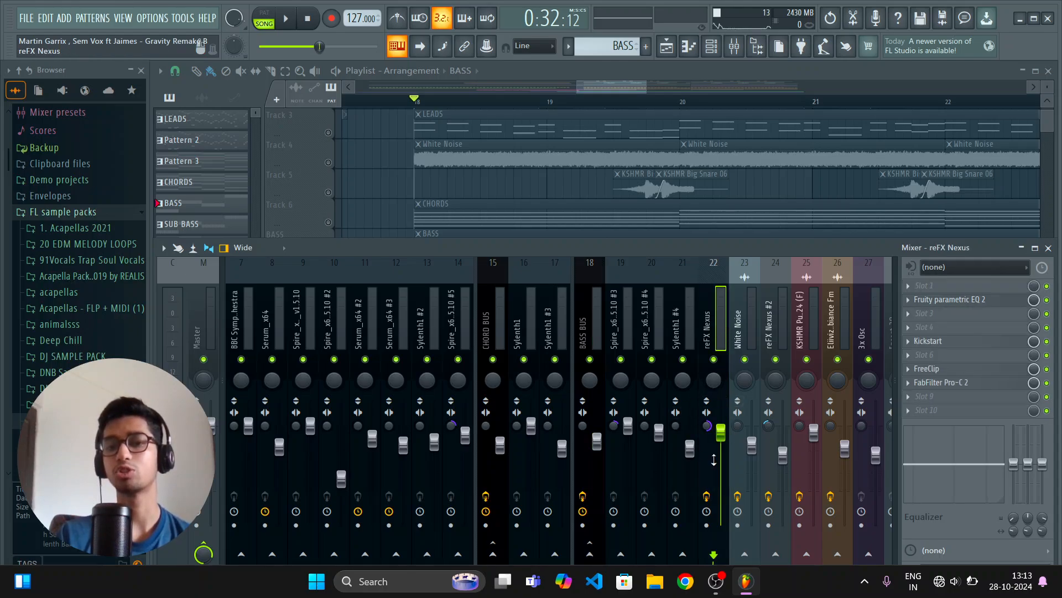
pyautogui.click(949, 300)
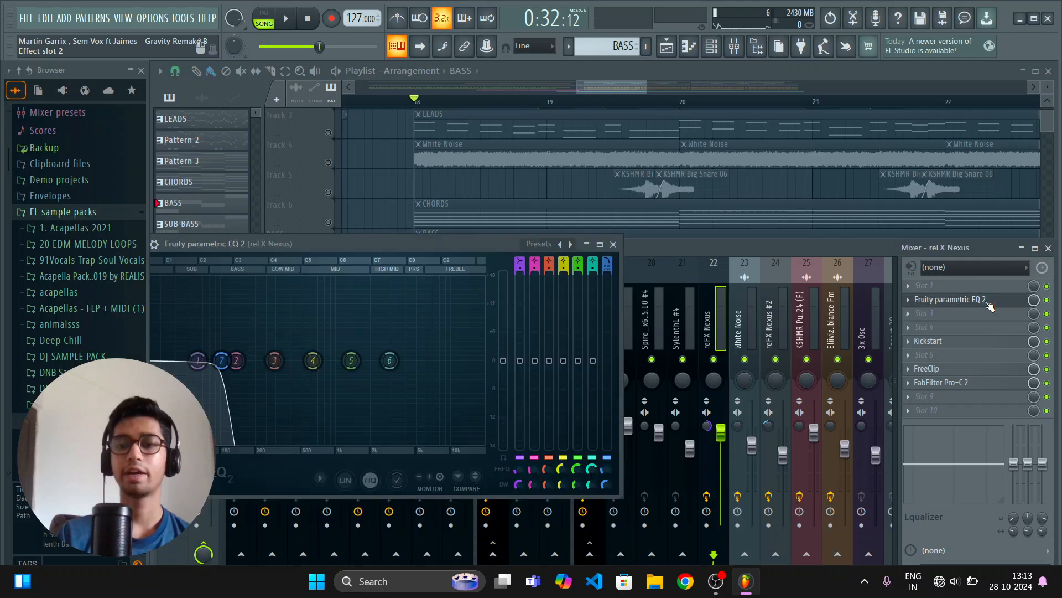
pyautogui.moveTo(484, 243); pyautogui.dragTo(724, 193)
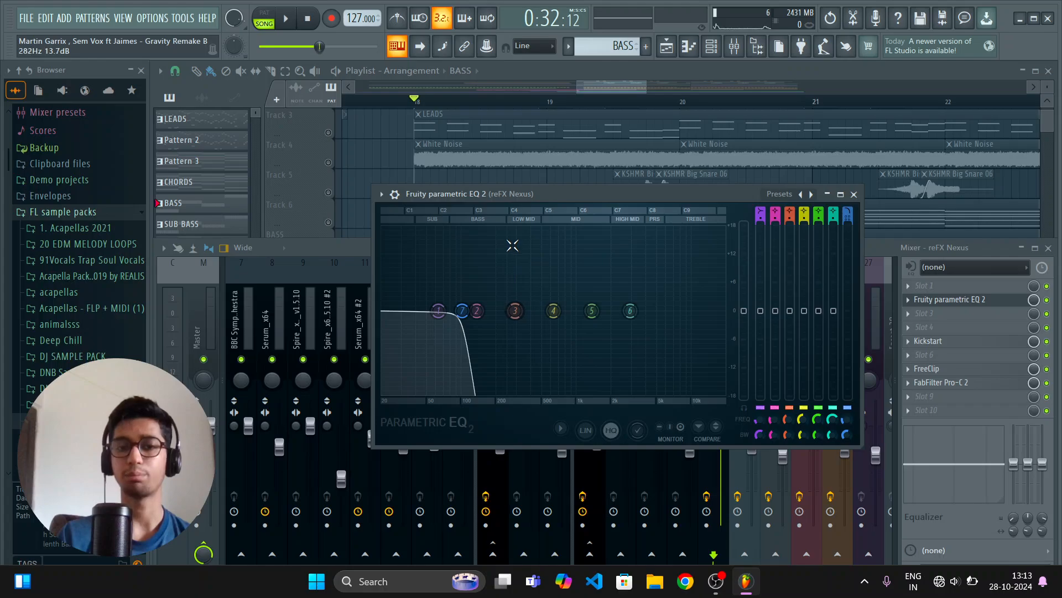
pyautogui.click(853, 195)
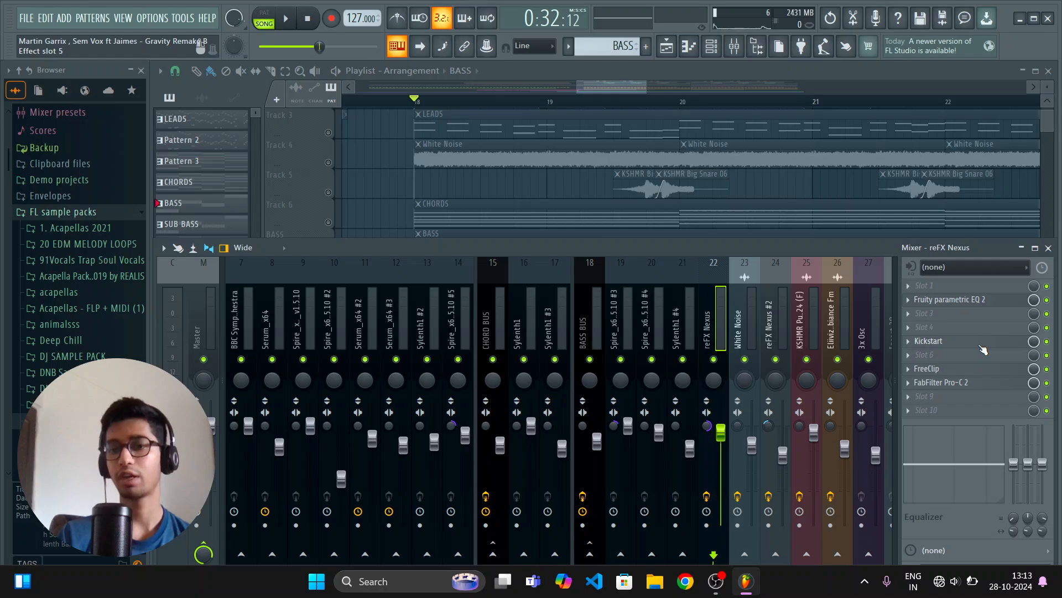
# Step: Inspect the Kickstart, FreeClip and FabFilter Pro-C 2 effects on the reFX Nexus mixer track
pyautogui.click(982, 343)
pyautogui.click(982, 349)
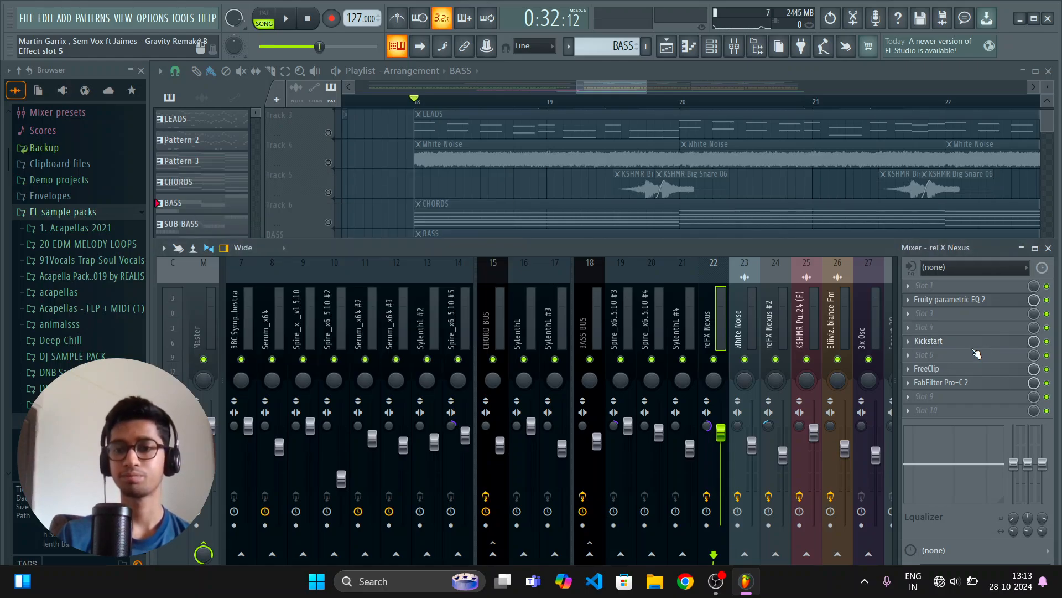
pyautogui.click(959, 370)
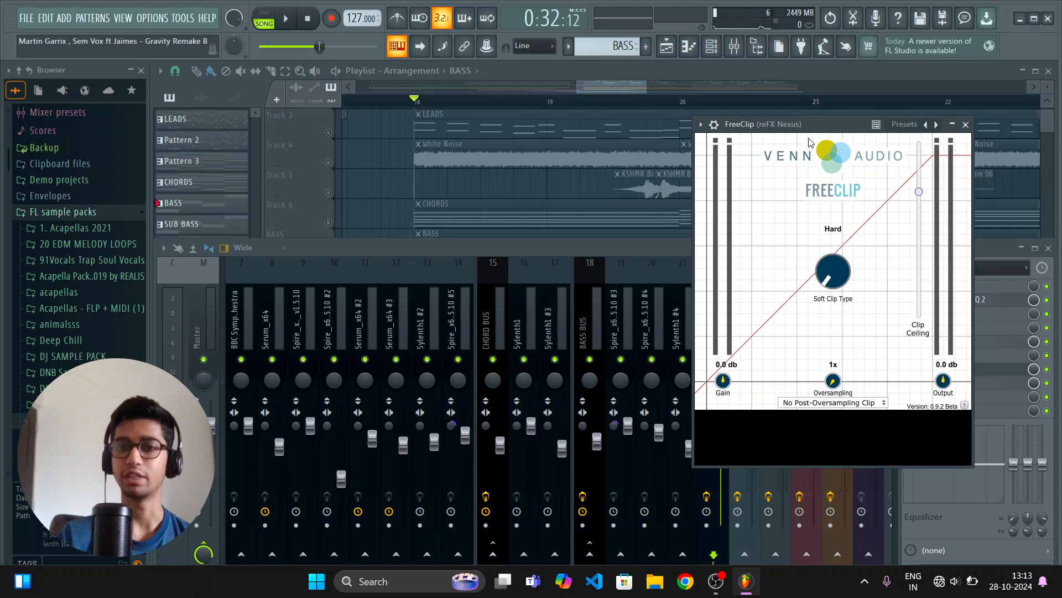
pyautogui.moveTo(800, 126); pyautogui.dragTo(689, 130)
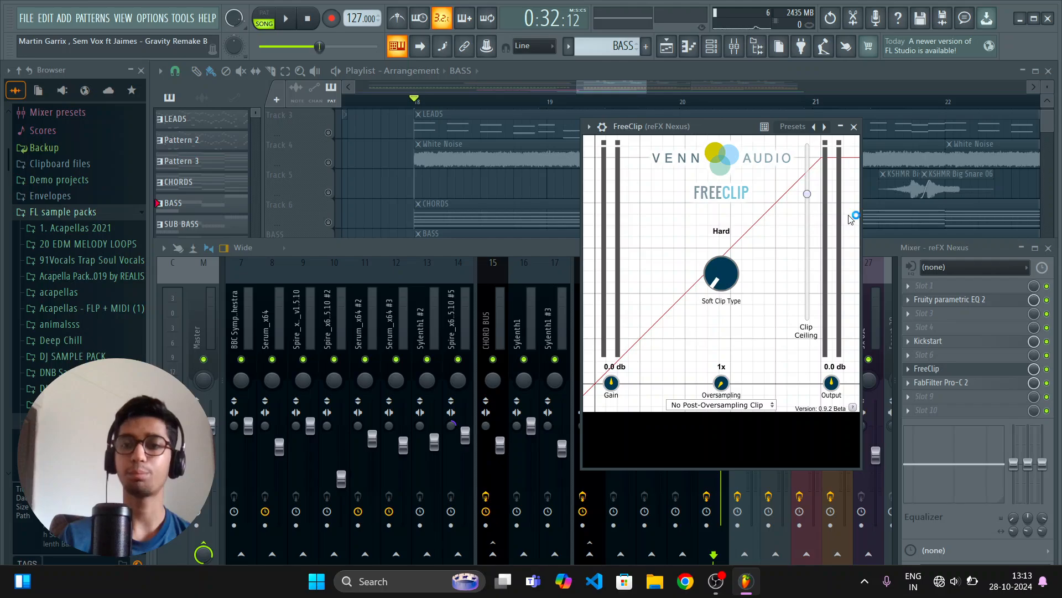
pyautogui.click(855, 127)
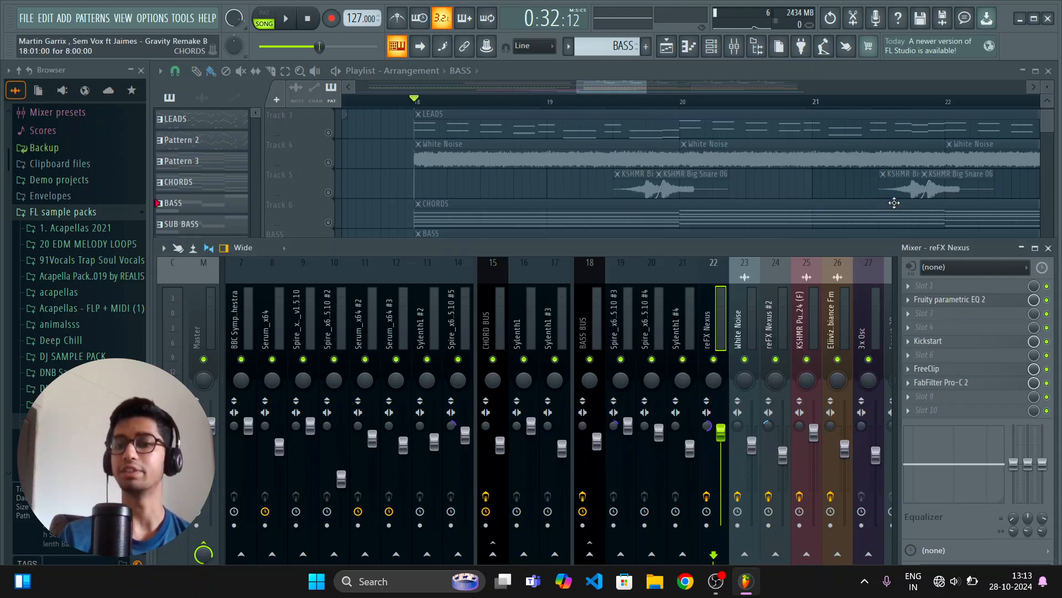
pyautogui.click(951, 383)
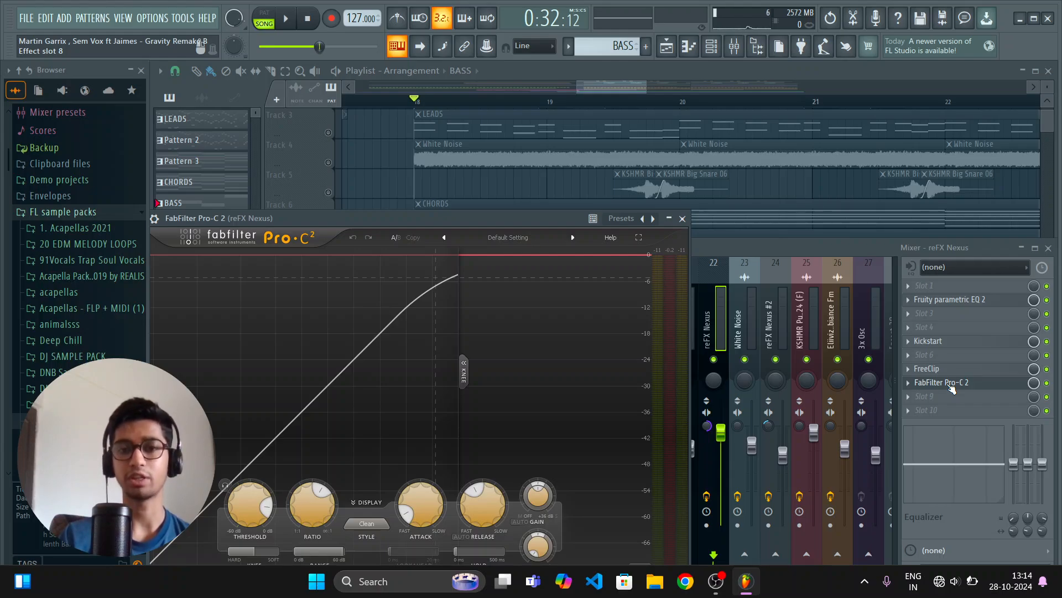
pyautogui.click(950, 384)
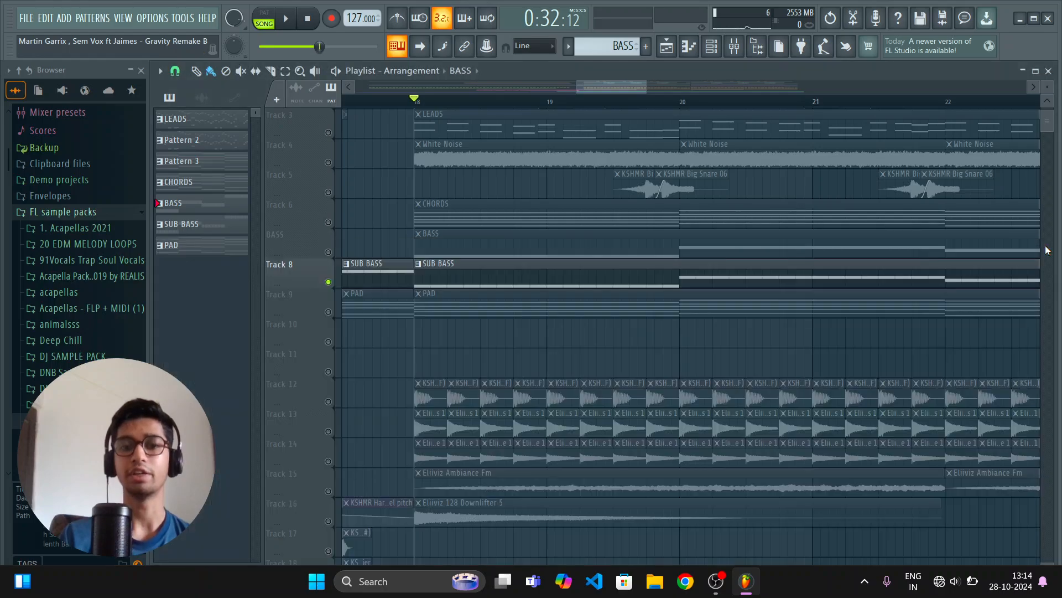
# Step: Close the mixer, solo the PAD clips on Track 9 of the playlist and play them from bar 18
pyautogui.click(1048, 248)
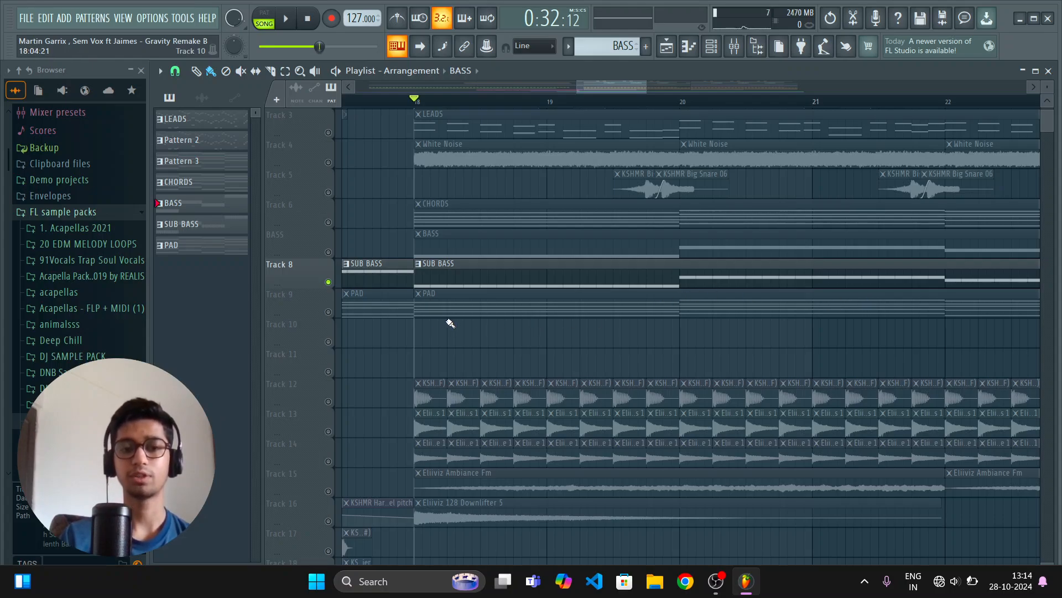
pyautogui.click(472, 300)
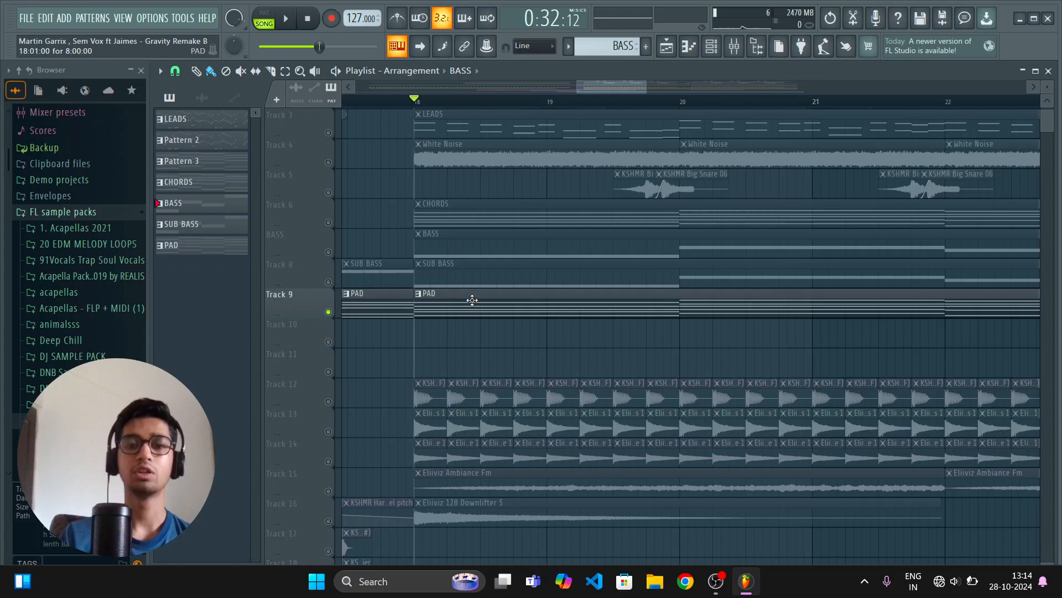
pyautogui.scroll(1, 472, 299)
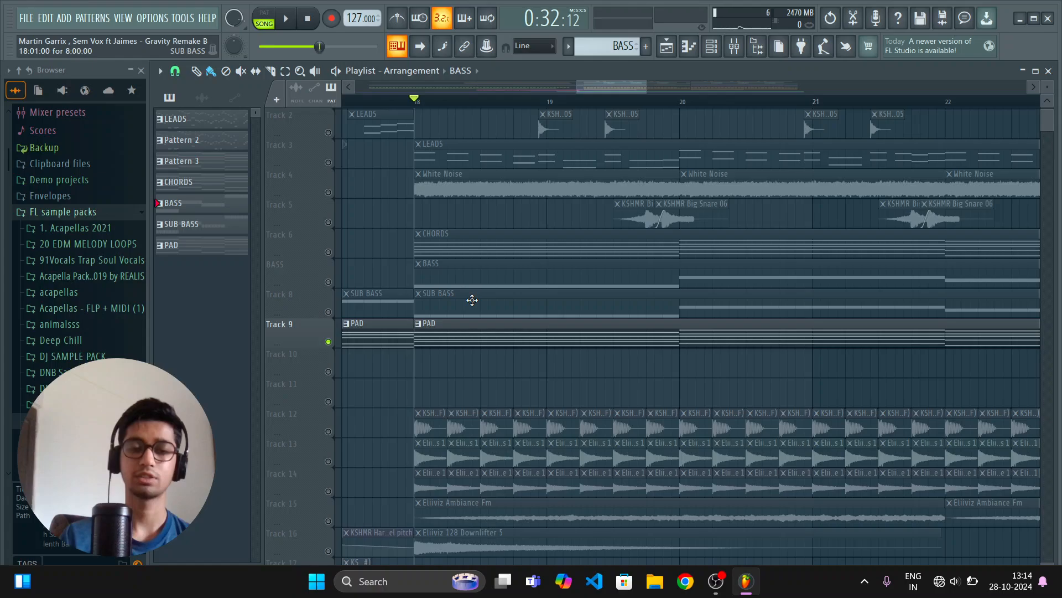
pyautogui.press('space')
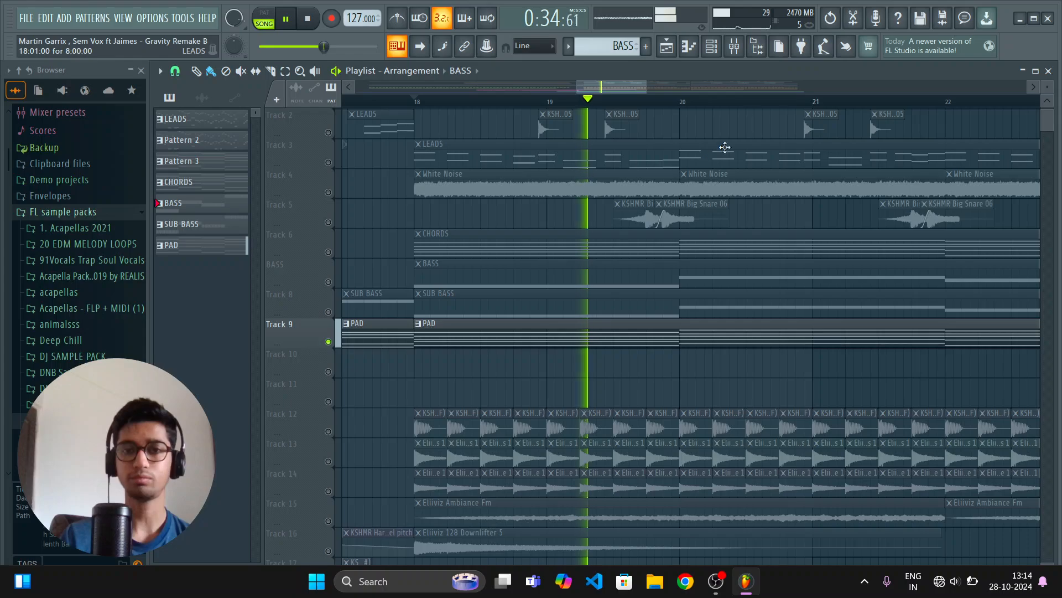
# Step: Show the mixer, select the reFX Nexus #2 track and inspect its Fruity parametric EQ 2 and Kickstart effects
pyautogui.click(734, 47)
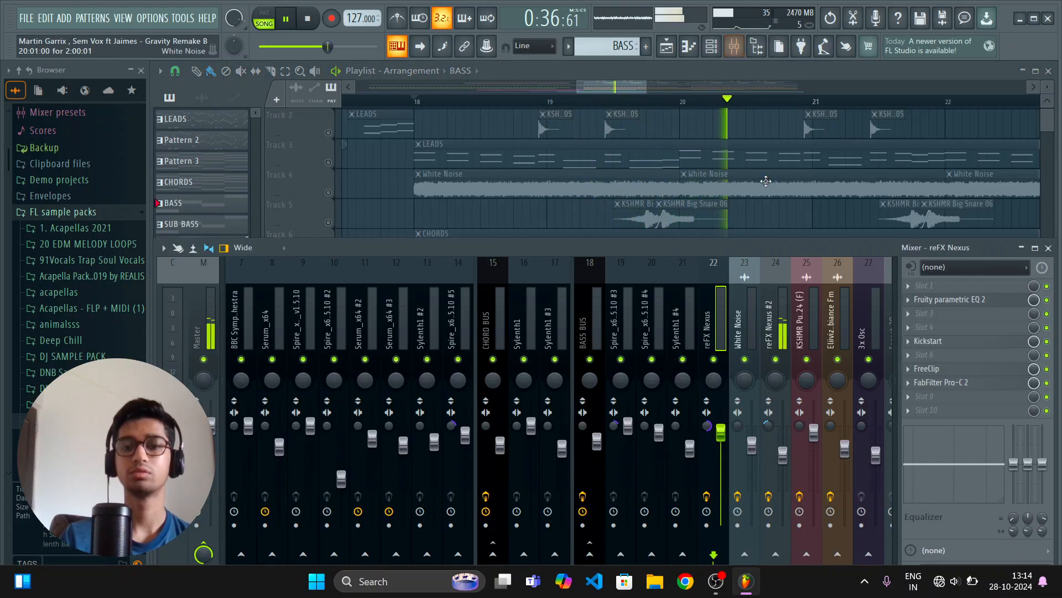
pyautogui.click(782, 308)
pyautogui.press('space')
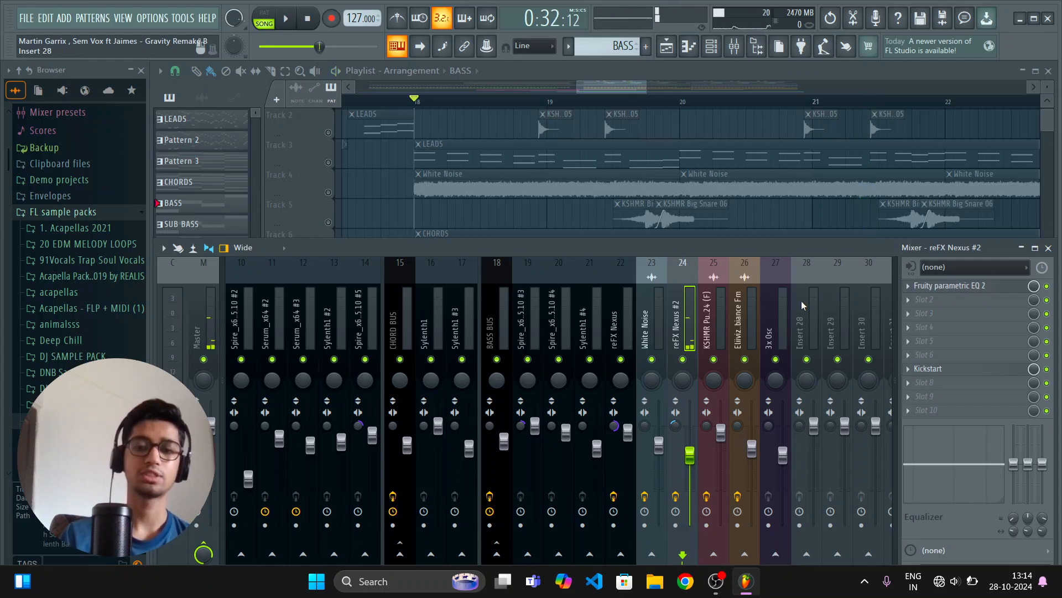
pyautogui.click(964, 288)
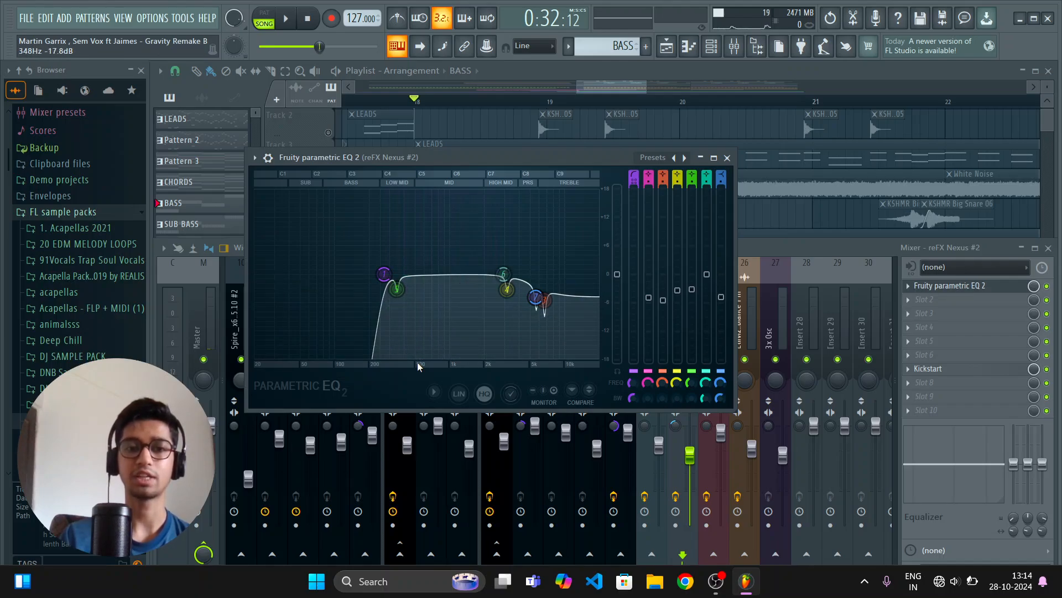
pyautogui.click(727, 157)
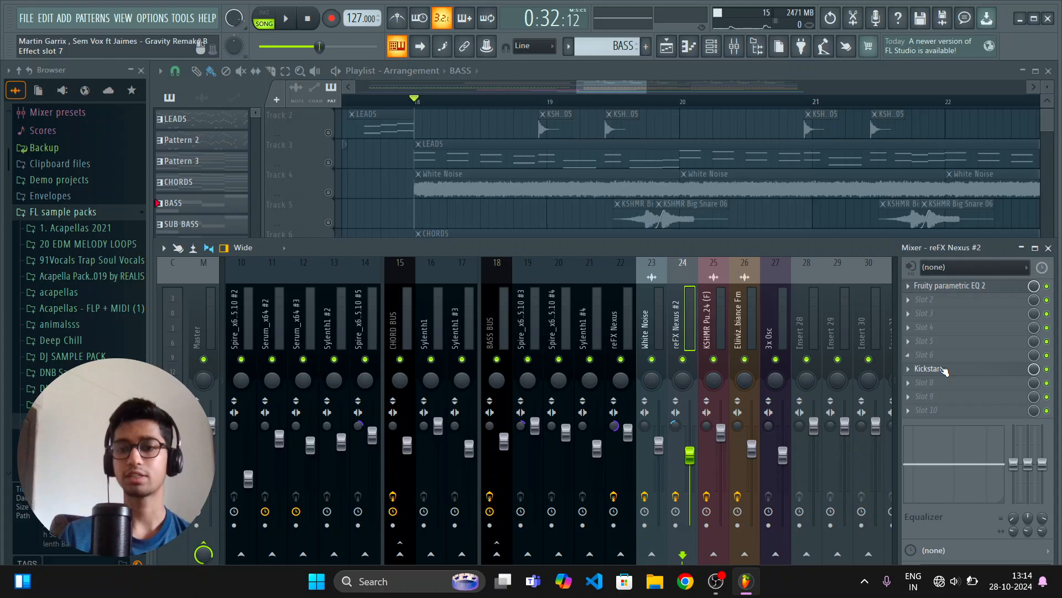
pyautogui.click(943, 369)
pyautogui.click(944, 369)
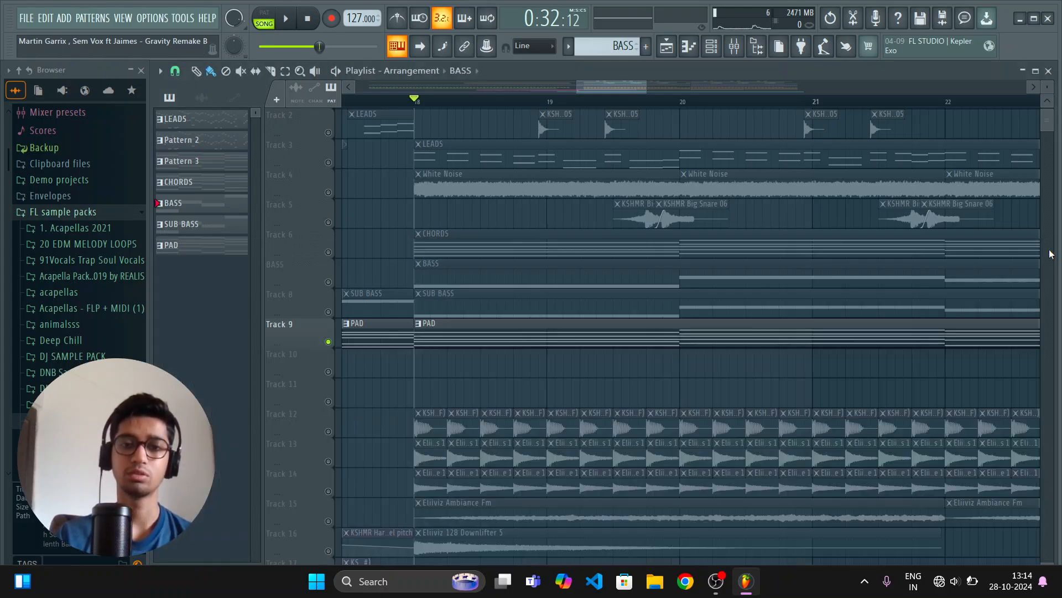
# Step: Close the mixer, solo playlist Track 5 with the KSHMR Big Snare clips, unmute Track 2 as well and audition both
pyautogui.click(1048, 248)
pyautogui.scroll(1, 404, 311)
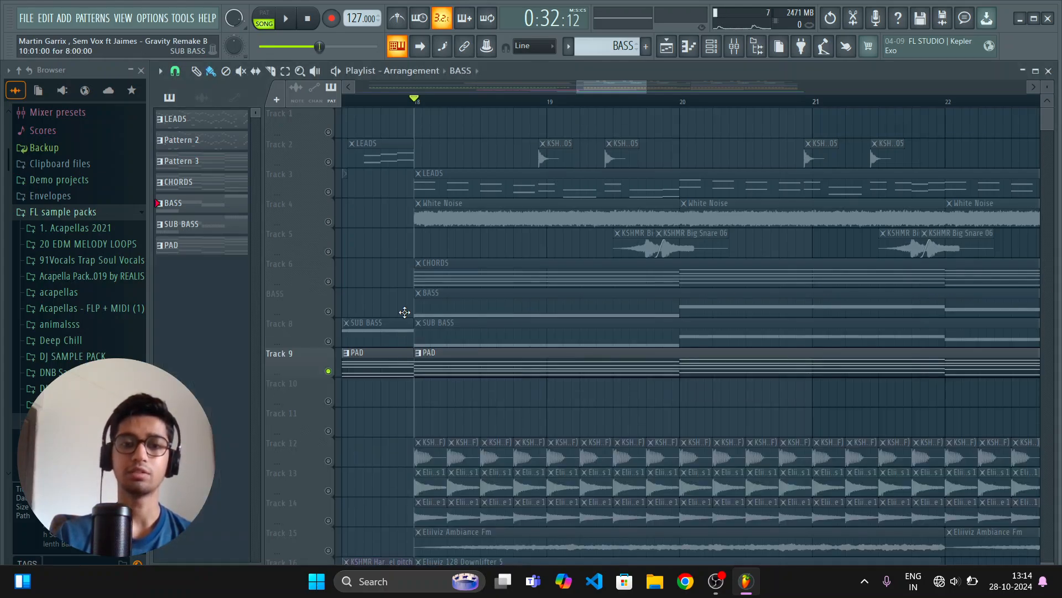
pyautogui.rightClick(323, 248)
pyautogui.click(308, 238)
pyautogui.rightClick(329, 251)
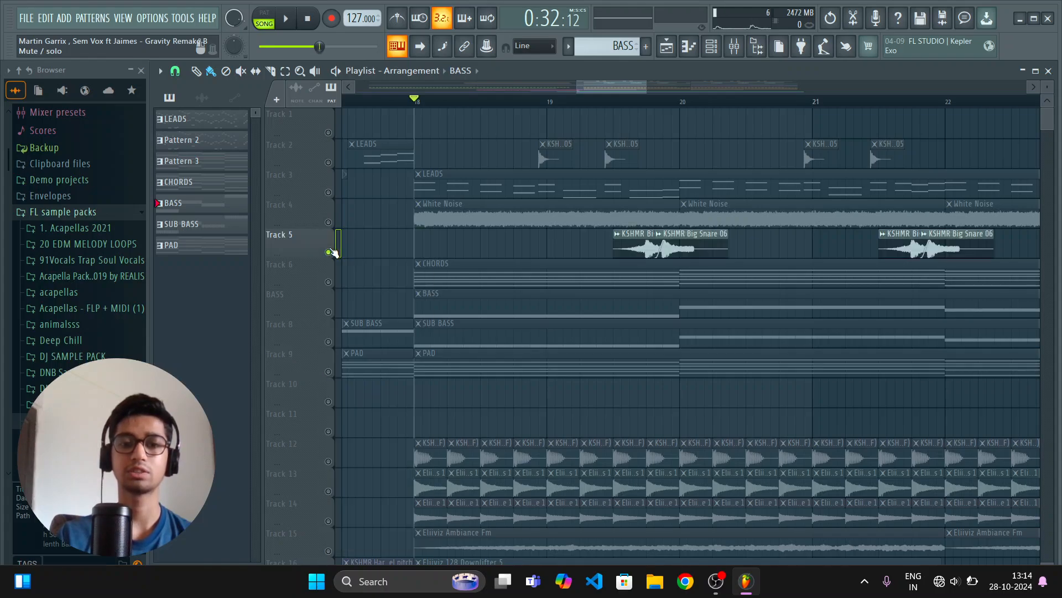
pyautogui.click(329, 192)
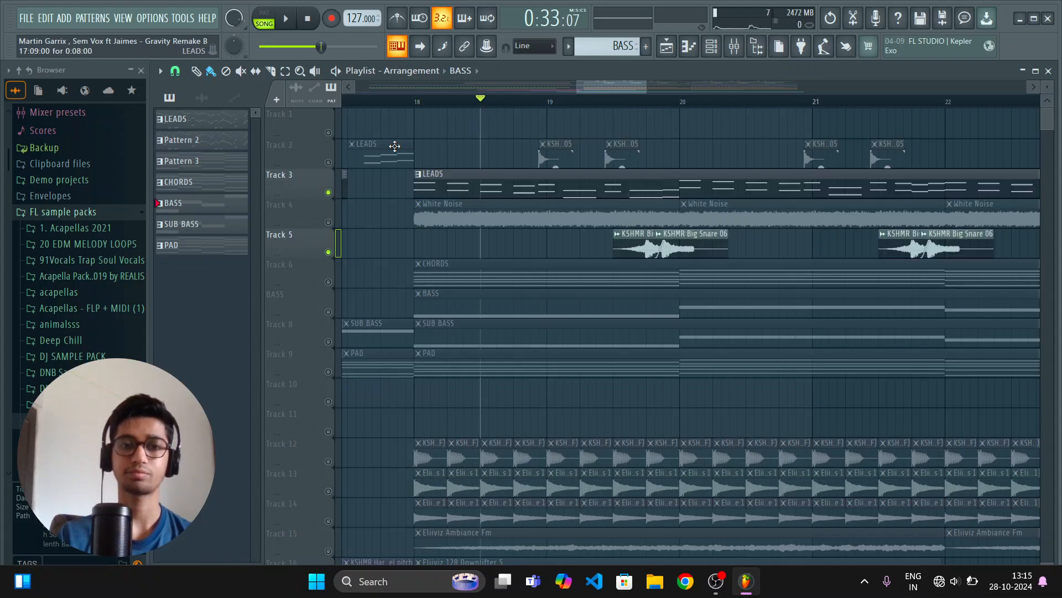
pyautogui.click(328, 162)
pyautogui.click(328, 192)
pyautogui.press('space')
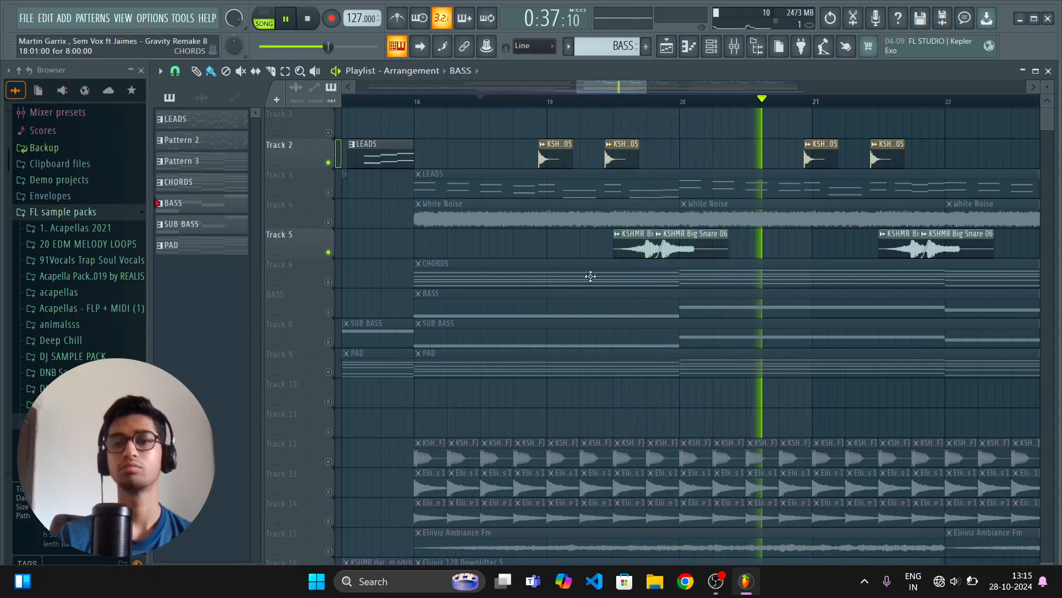
pyautogui.scroll(-3, 616, 256)
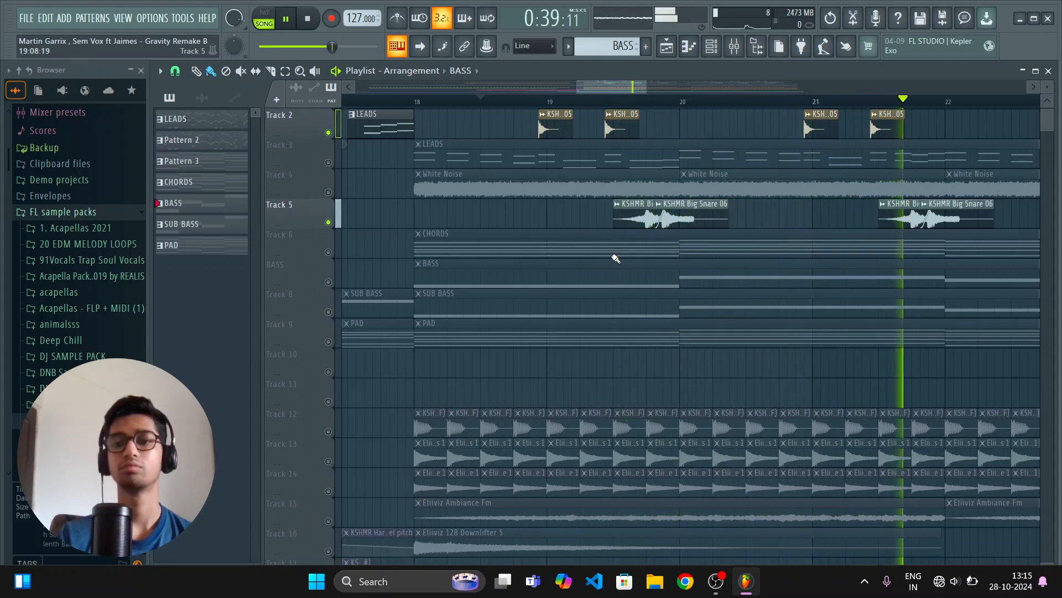
pyautogui.press('space')
# Step: Move the playback start to bar 18 and unmute the drum clips on Tracks 12, 13 and 14, auditioning them as layers
pyautogui.scroll(-5, 616, 257)
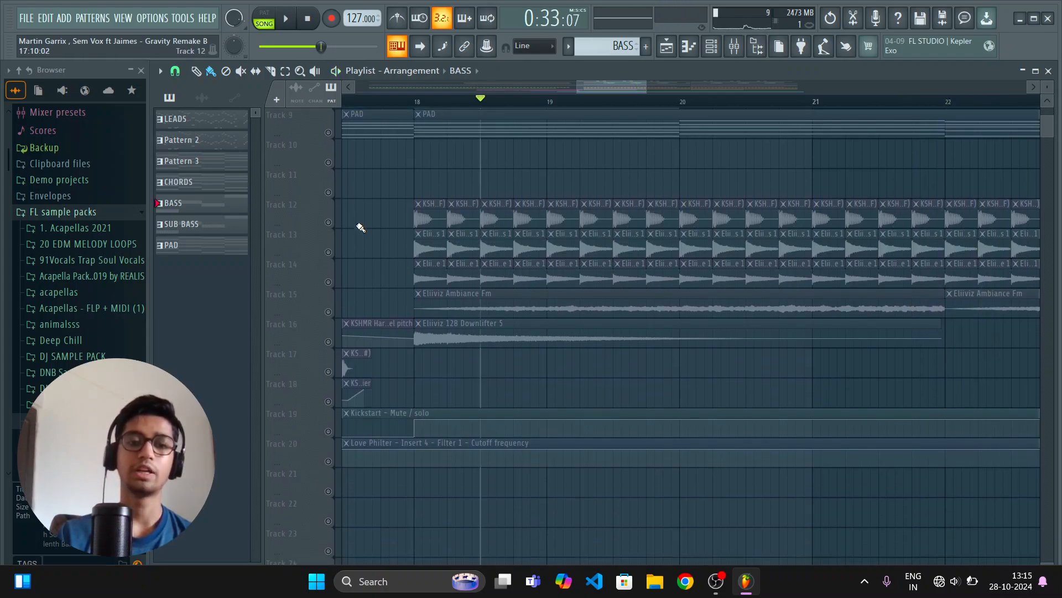
pyautogui.click(415, 101)
pyautogui.click(330, 227)
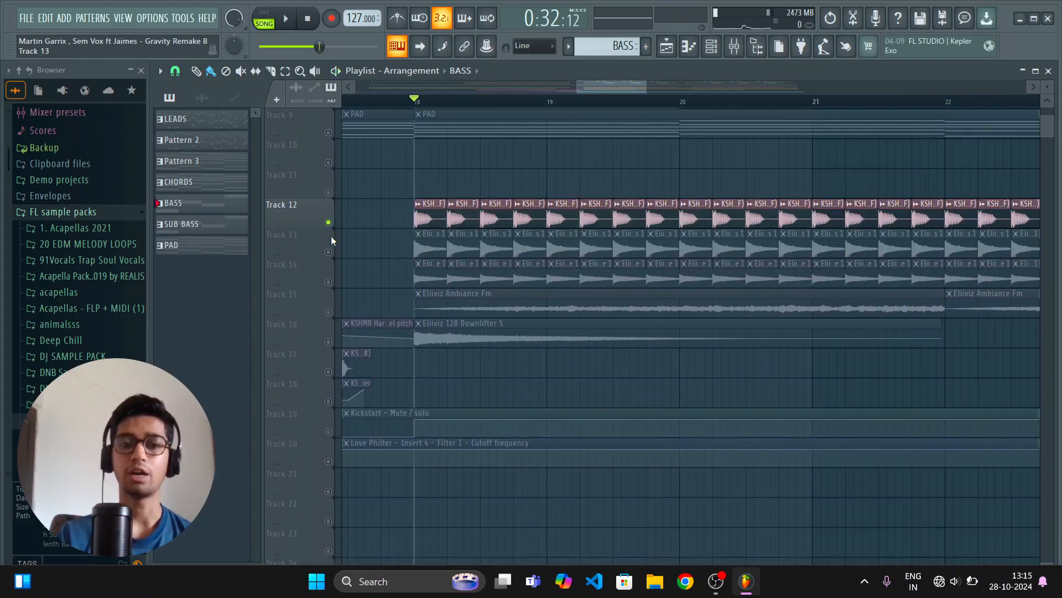
pyautogui.click(329, 253)
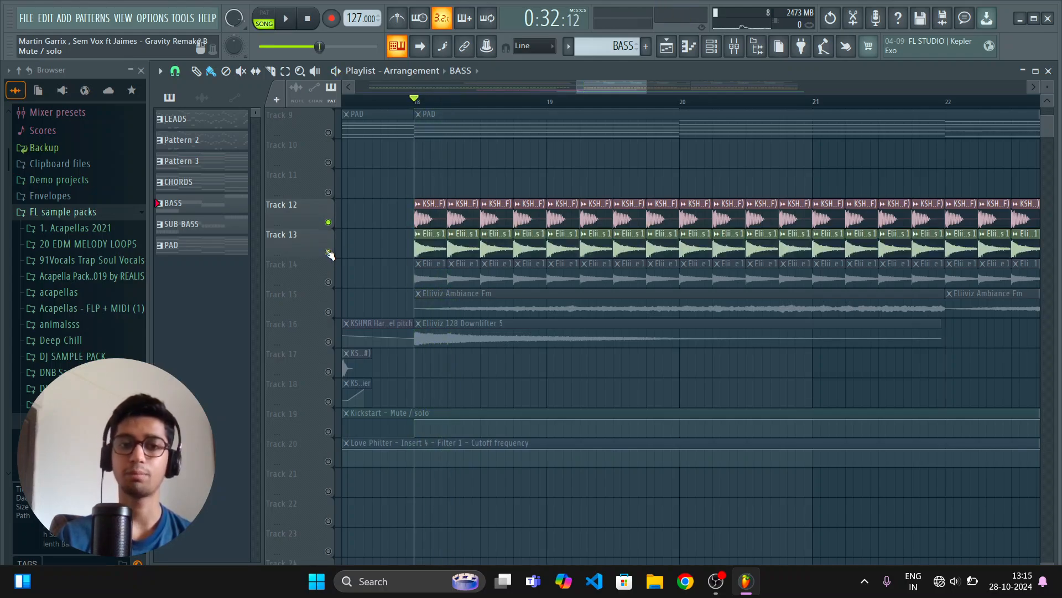
pyautogui.press('space')
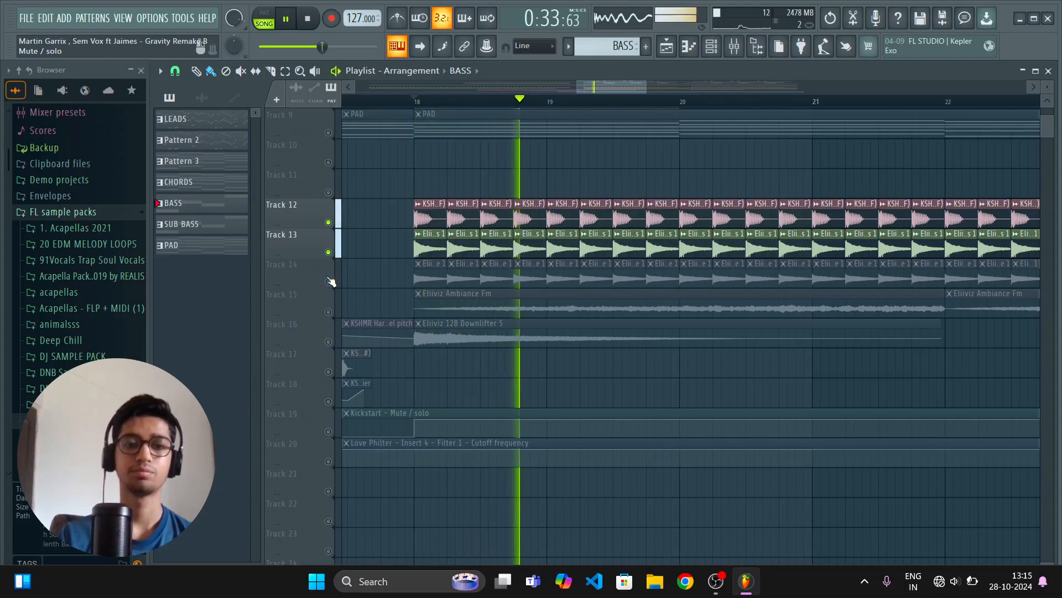
pyautogui.press('space')
pyautogui.click(329, 281)
pyautogui.press('space')
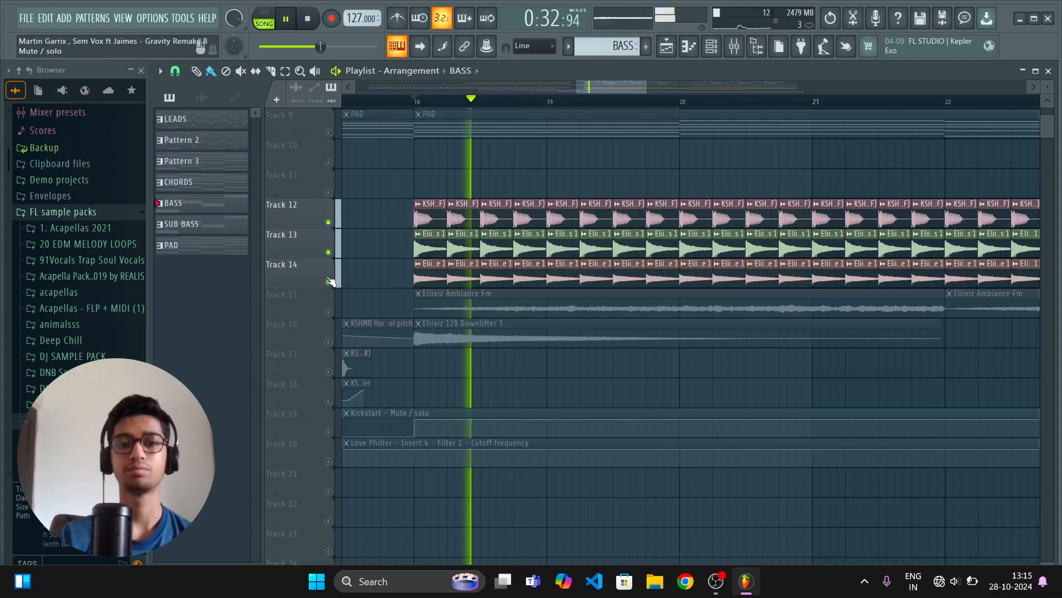
pyautogui.press('space')
# Step: Show the mixer, select the KSHMR Punchy Kick 24 track and inspect The Glue effect on it
pyautogui.click(734, 46)
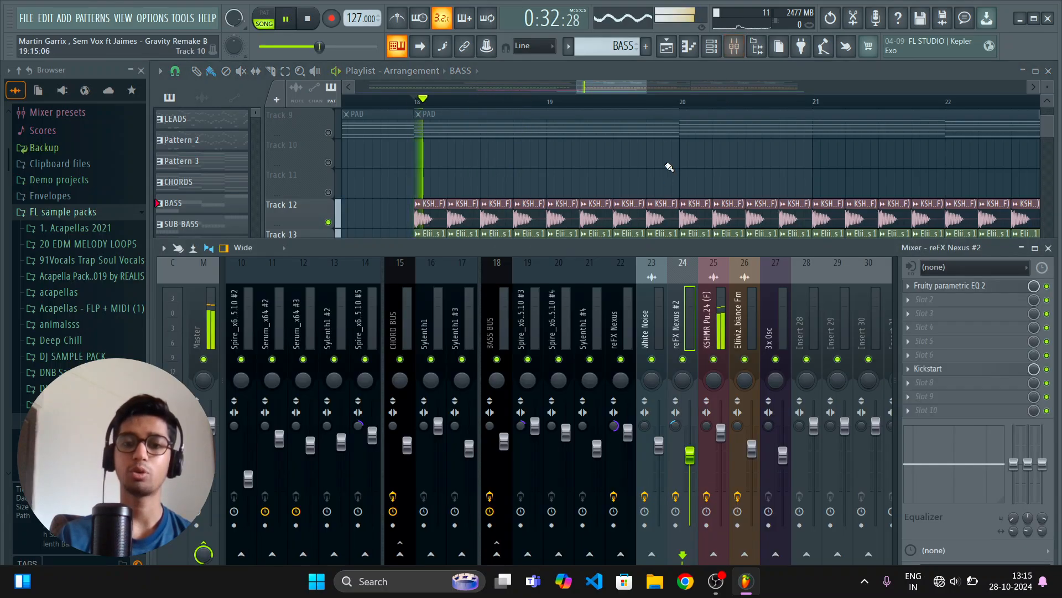
pyautogui.click(712, 307)
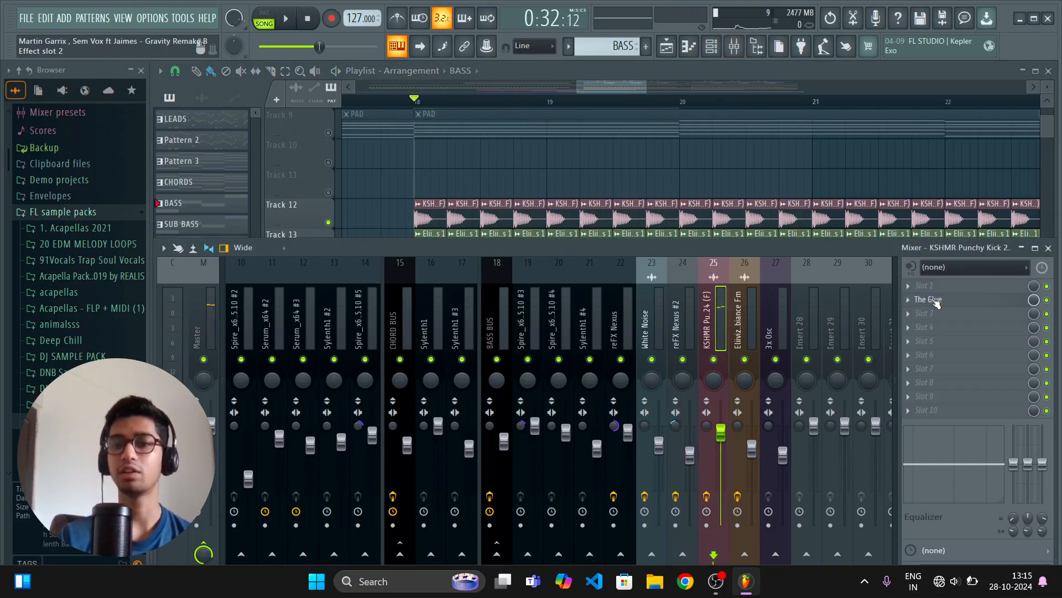
pyautogui.click(938, 301)
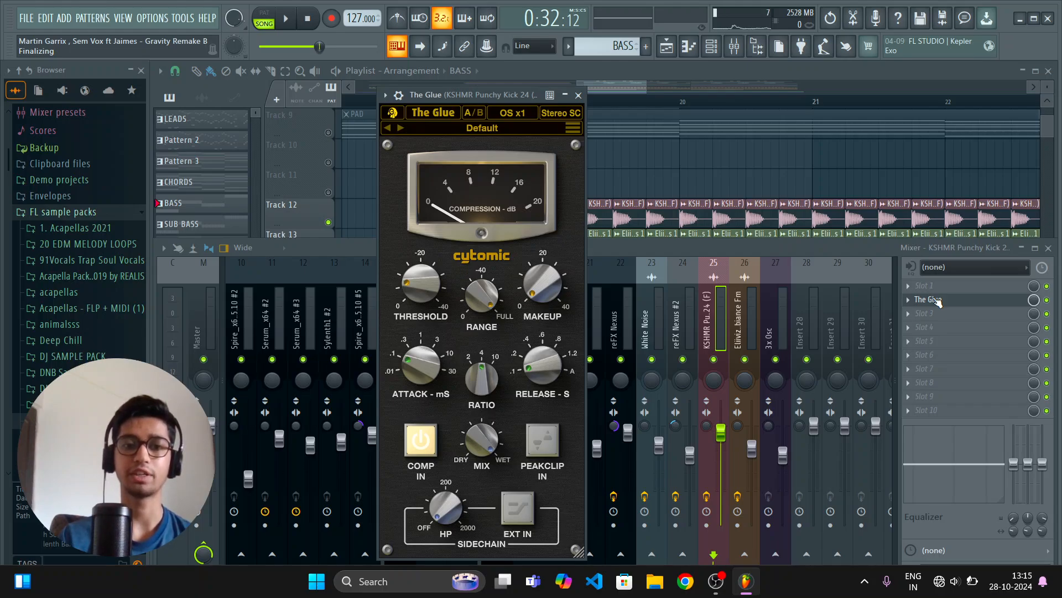
# Step: Audition the punchy kick with The Glue on display, then close the effect window and the mixer
pyautogui.press('space')
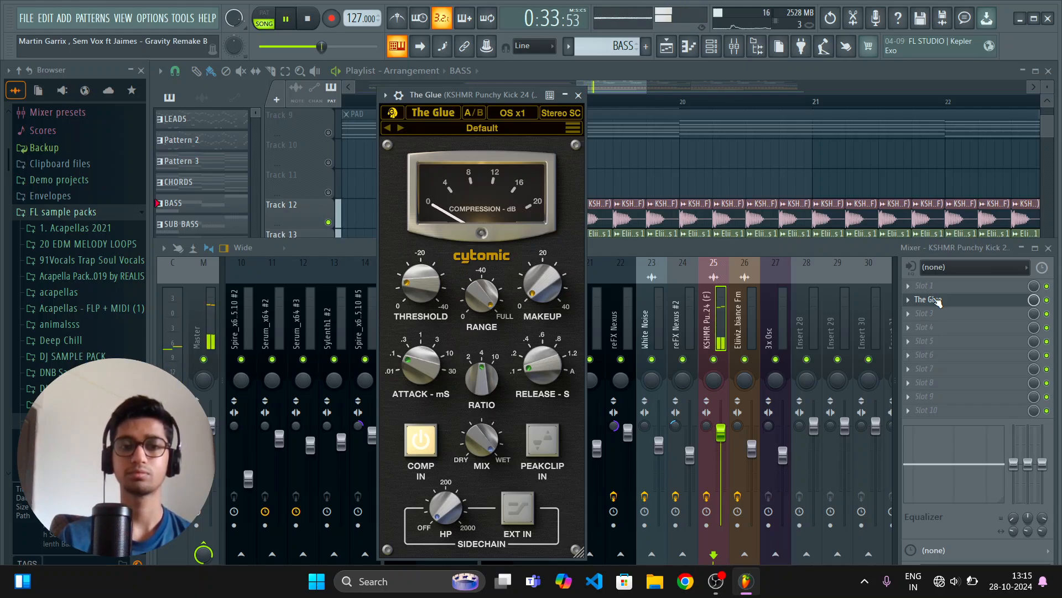
pyautogui.press('space')
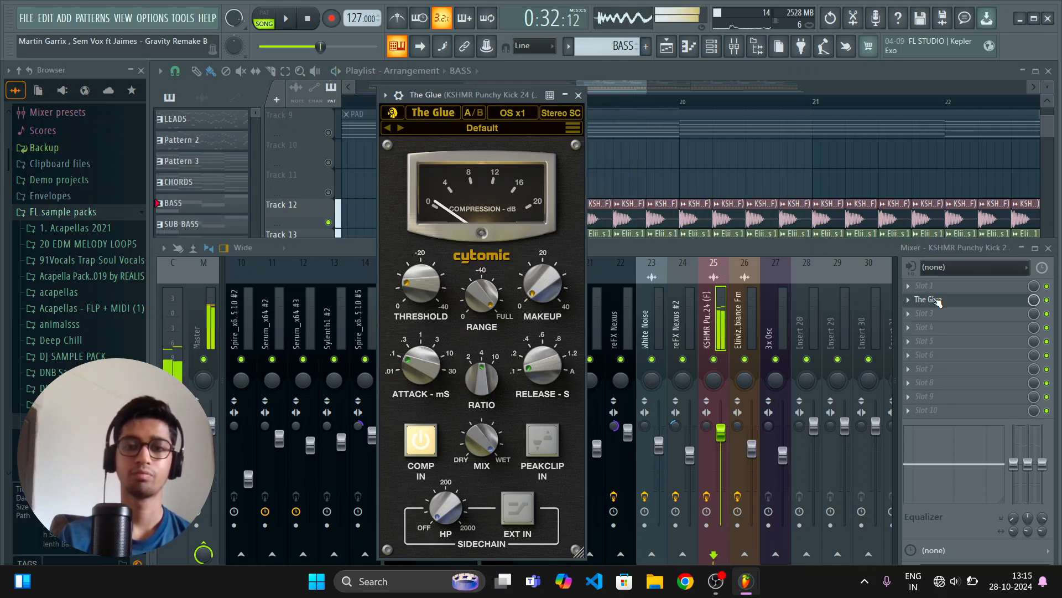
pyautogui.click(936, 300)
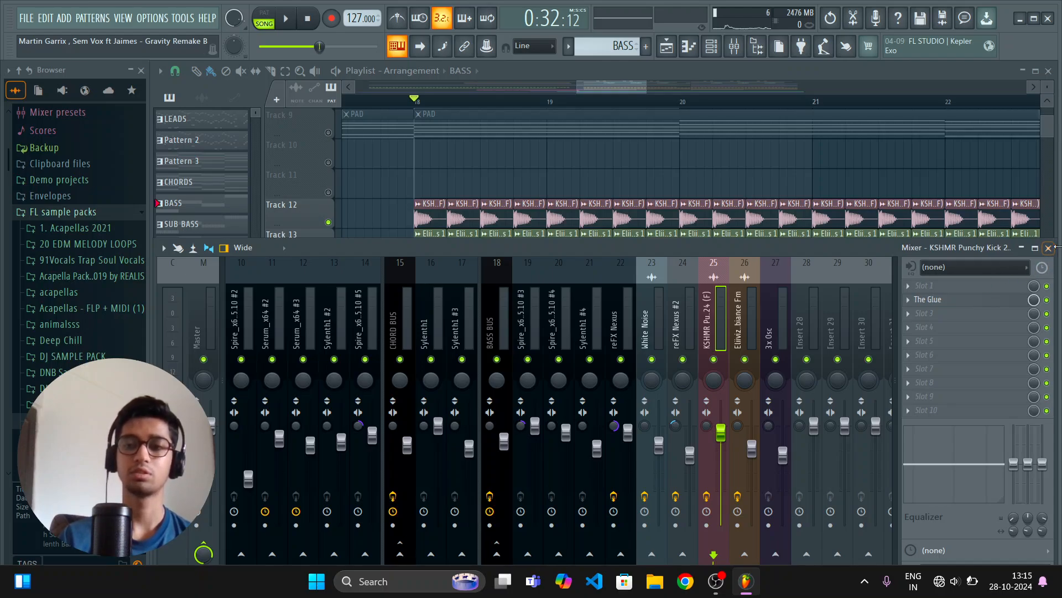
pyautogui.click(1050, 249)
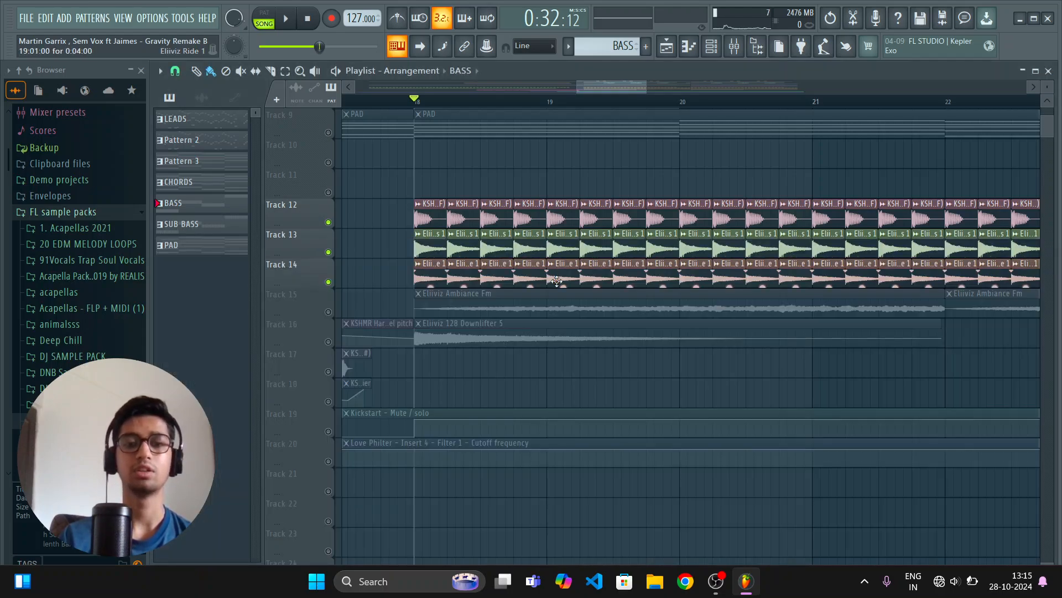
# Step: Solo Track 15 with the Eliiviz Ambiance clips, unmute the downlifter on Track 16 and audition both from bar 18
pyautogui.scroll(-1, 336, 284)
pyautogui.keyDown('ctrl'); pyautogui.click(329, 281); pyautogui.keyUp('ctrl')
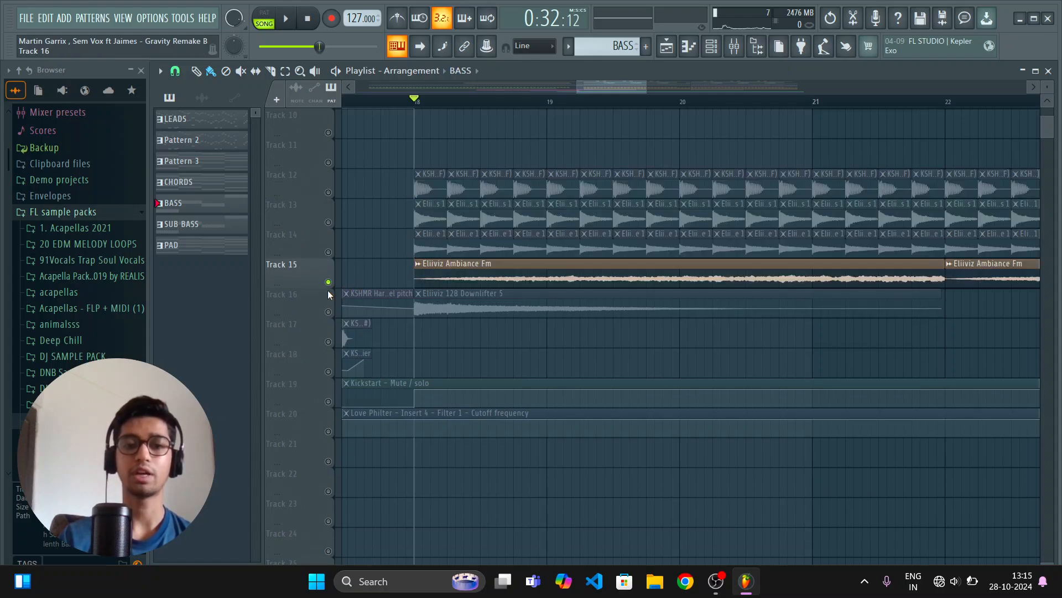
pyautogui.click(328, 311)
pyautogui.press('space')
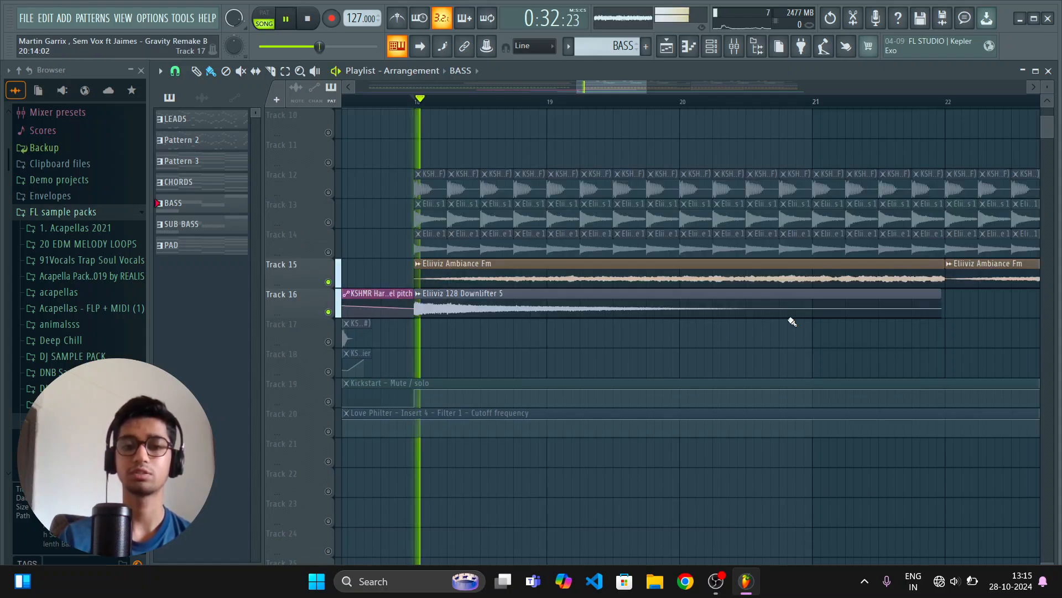
pyautogui.scroll(2, 791, 318)
pyautogui.scroll(2, 797, 305)
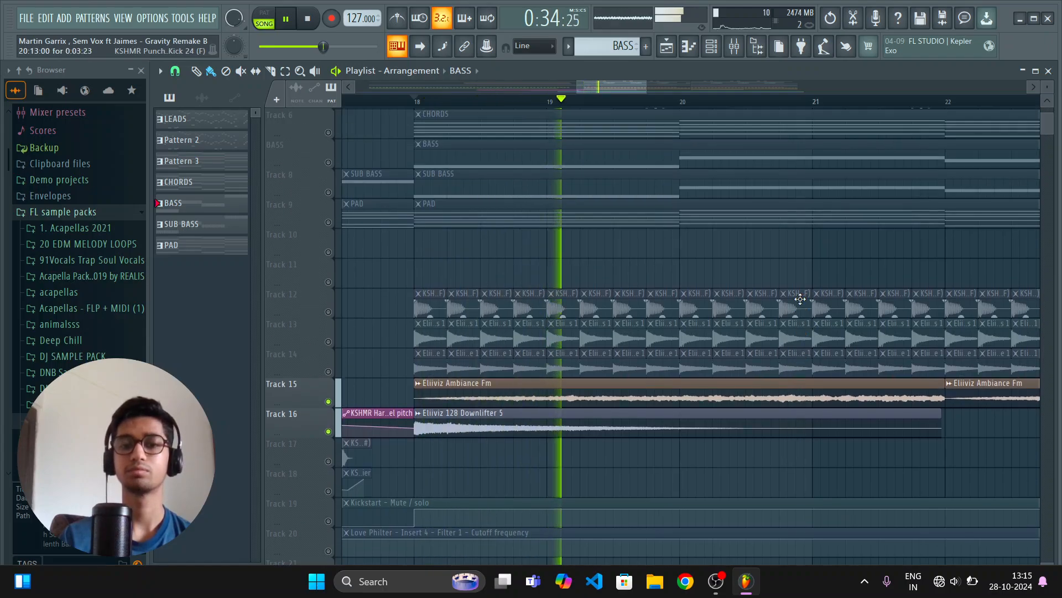
# Step: Go to the second drop, solo the KSHMR shaker loop on Track 10 and audition it from bar 26
pyautogui.scroll(-1, 801, 299)
pyautogui.moveTo(622, 86); pyautogui.dragTo(720, 89)
pyautogui.press('space')
pyautogui.scroll(5, 484, 354)
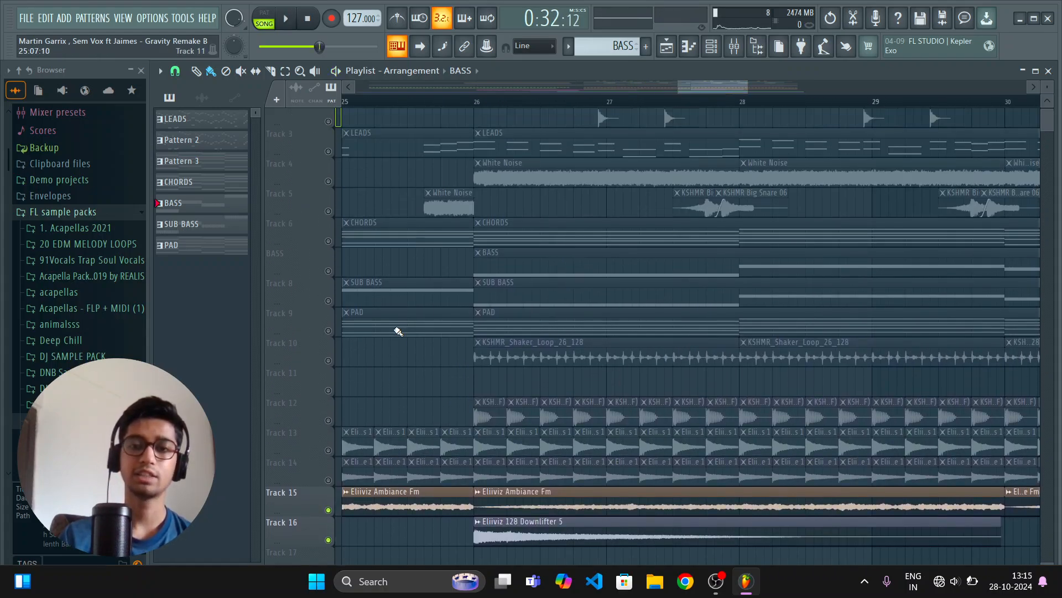
pyautogui.keyDown('ctrl'); pyautogui.click(328, 371); pyautogui.keyUp('ctrl')
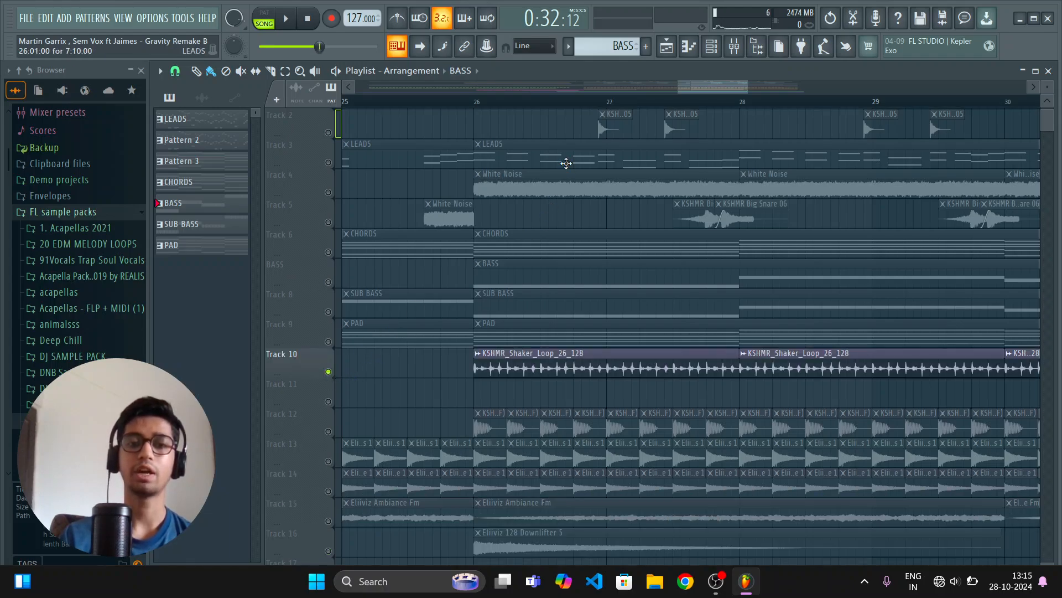
pyautogui.click(483, 105)
pyautogui.press('space')
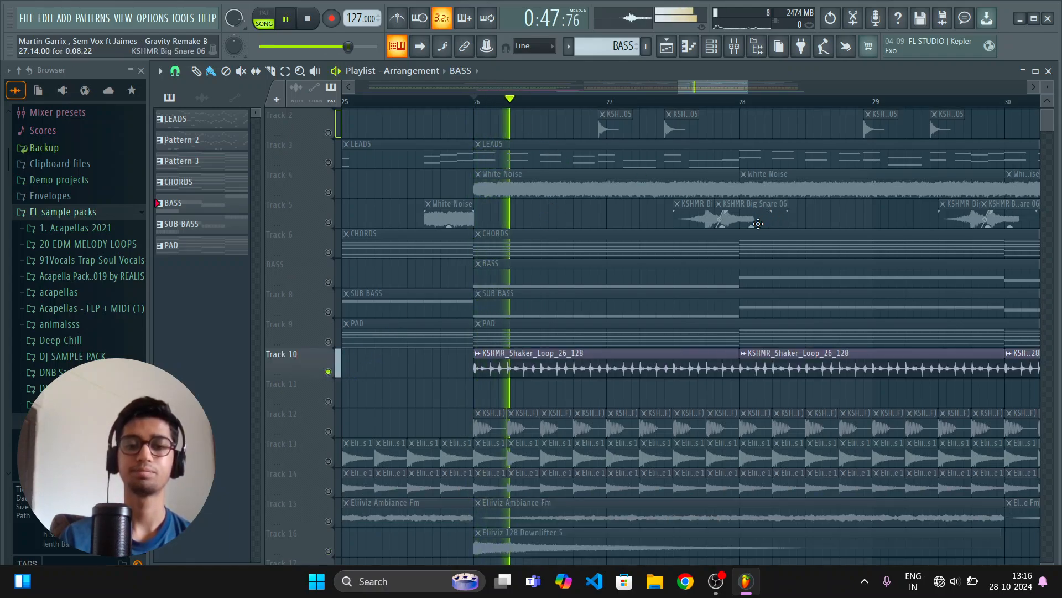
pyautogui.scroll(1, 609, 249)
pyautogui.scroll(-1, 546, 263)
pyautogui.press('space')
# Step: Unmute the drum clips on Tracks 12, 13 and 14, plus the ambiance on Track 15 and downlifter on Track 16
pyautogui.scroll(-3, 423, 307)
pyautogui.click(329, 341)
pyautogui.click(328, 371)
pyautogui.click(330, 401)
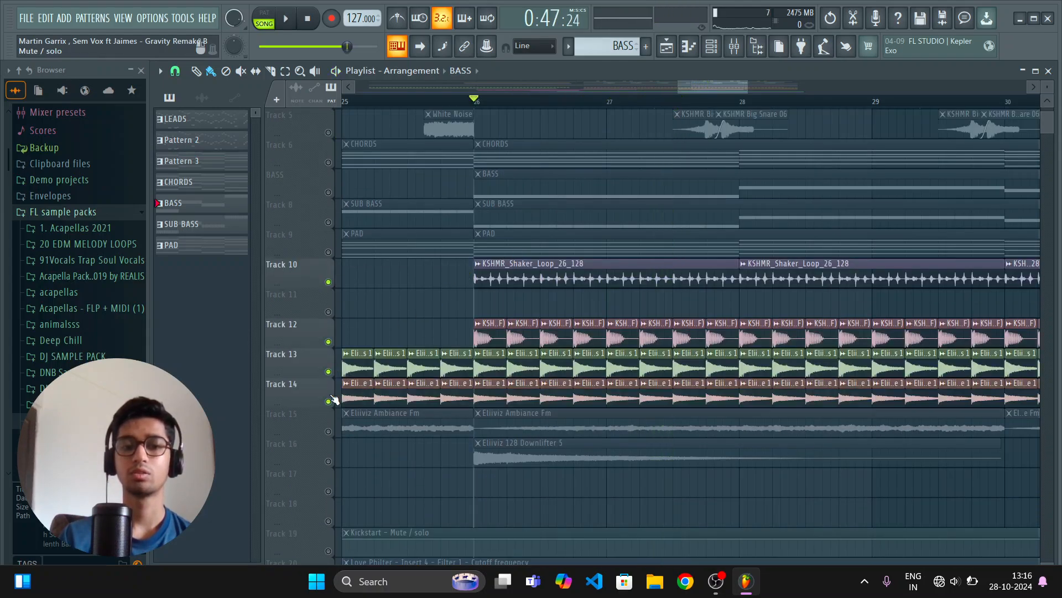
pyautogui.click(328, 431)
pyautogui.click(329, 461)
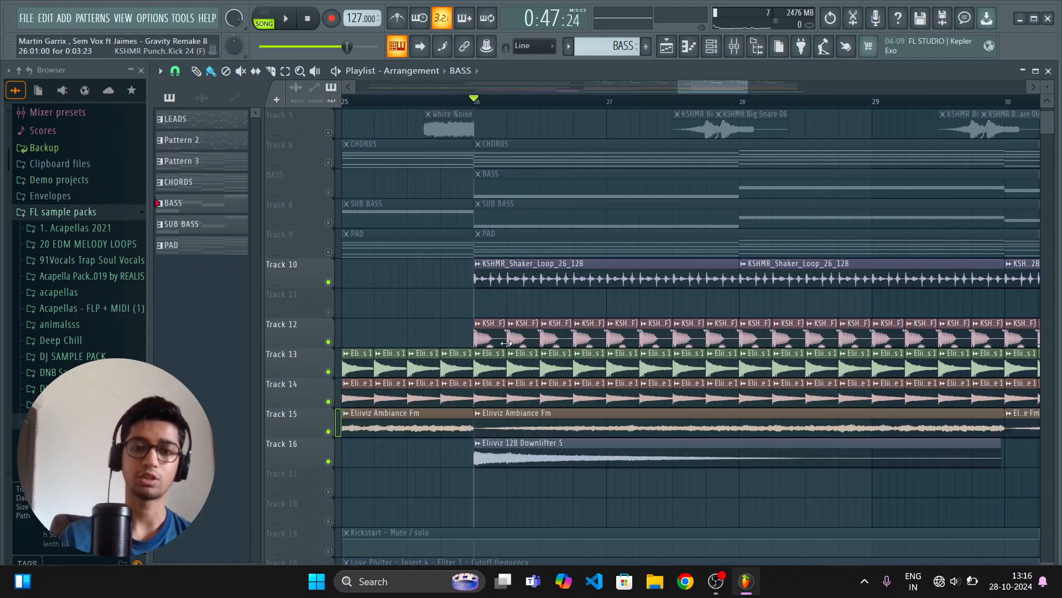
# Step: Unmute Tracks 5 and 2 as well and audition the second drop's combined drums and effects from bar 26
pyautogui.scroll(3, 401, 230)
pyautogui.click(328, 222)
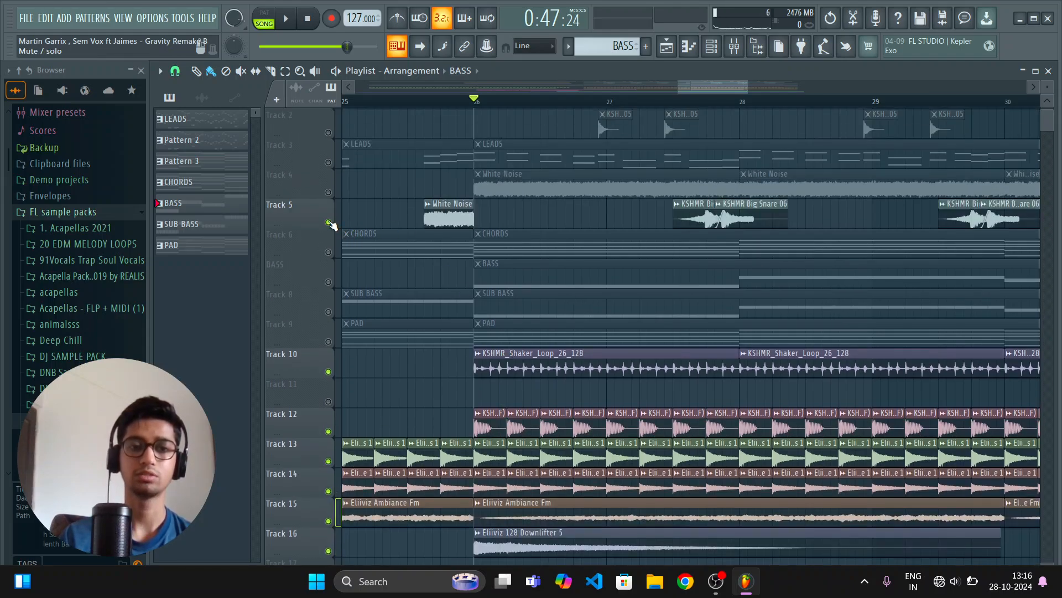
pyautogui.click(328, 132)
pyautogui.press('space')
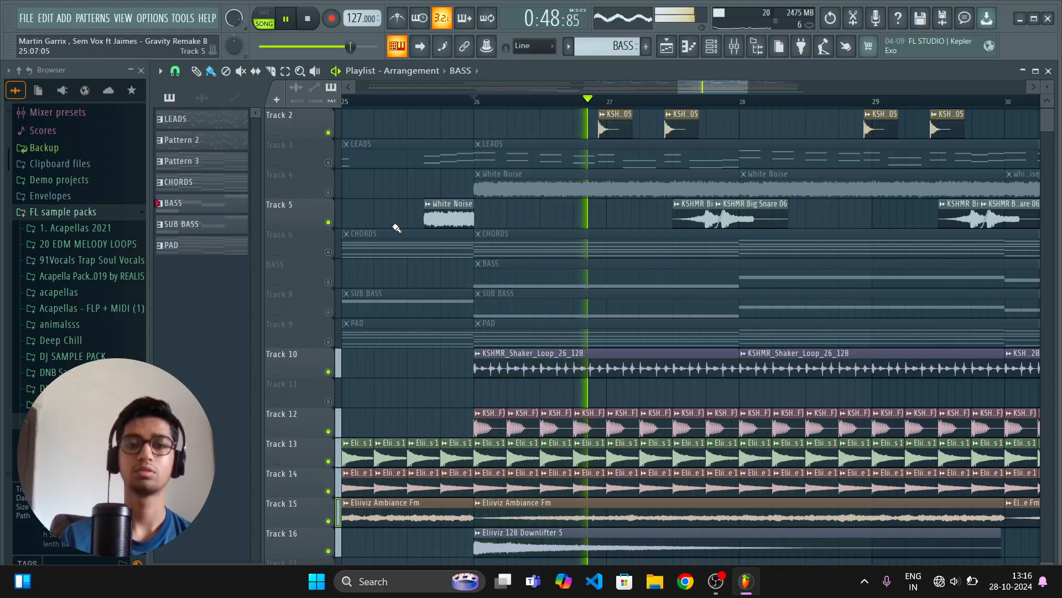
pyautogui.scroll(-1, 585, 273)
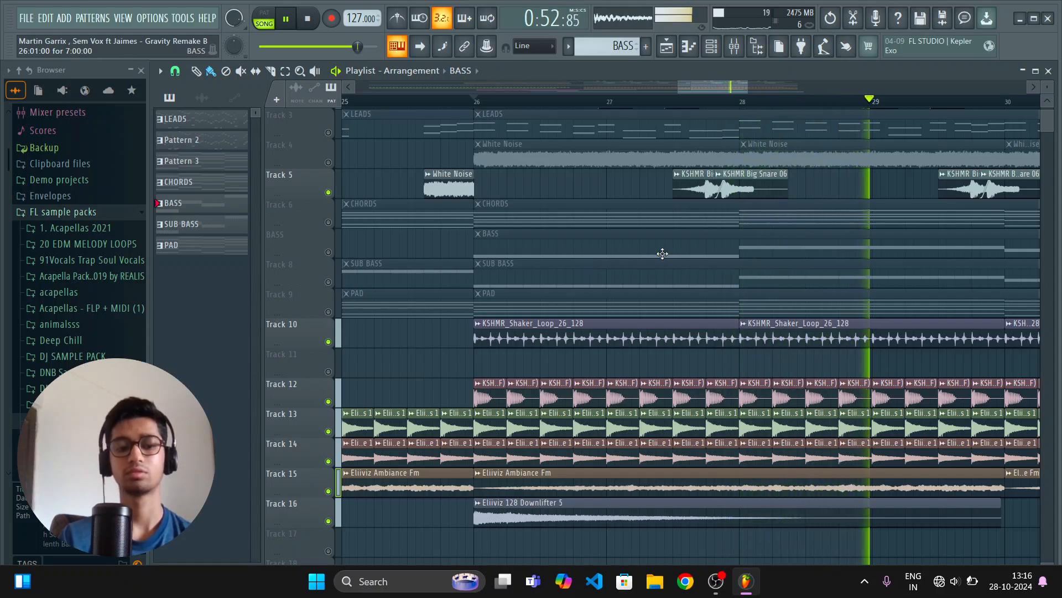
pyautogui.scroll(1, 662, 254)
pyautogui.scroll(-2, 671, 245)
pyautogui.scroll(1, 678, 241)
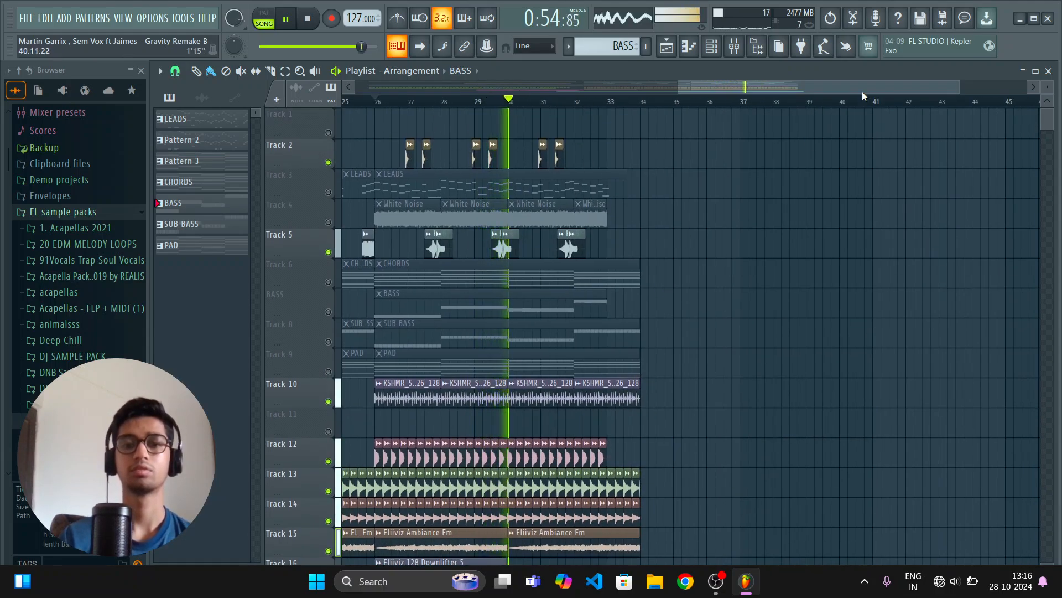
pyautogui.moveTo(847, 85); pyautogui.dragTo(705, 81)
pyautogui.press('space')
# Step: Go to the build-up, solo the riser on Track 6 with the KSHMR Long Sweep on Track 5, and audition them from bar 15
pyautogui.scroll(-6, 694, 307)
pyautogui.scroll(4, 686, 286)
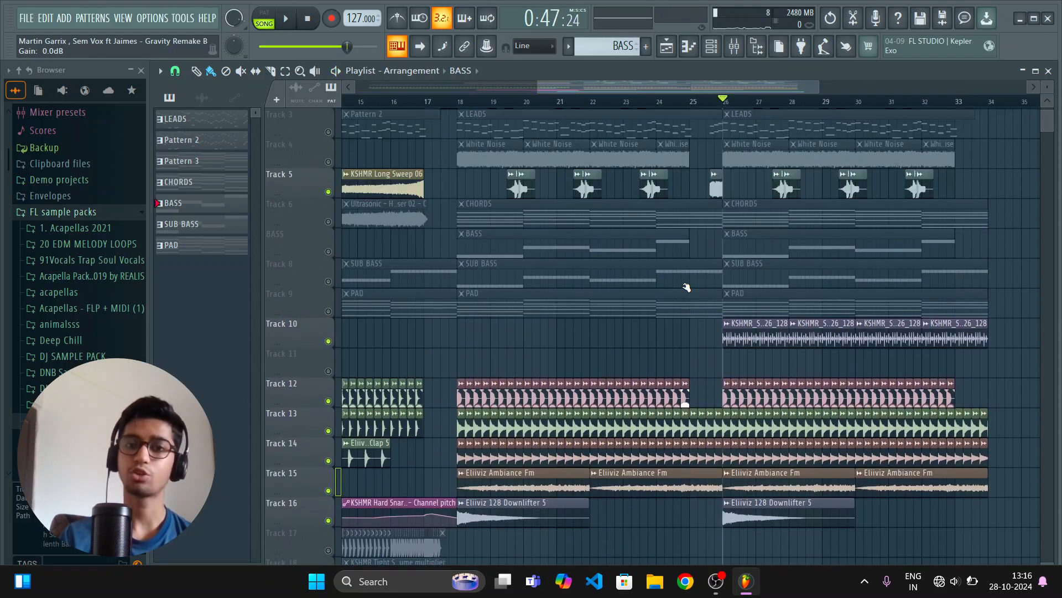
pyautogui.scroll(2, 687, 279)
pyautogui.moveTo(636, 88); pyautogui.dragTo(528, 87)
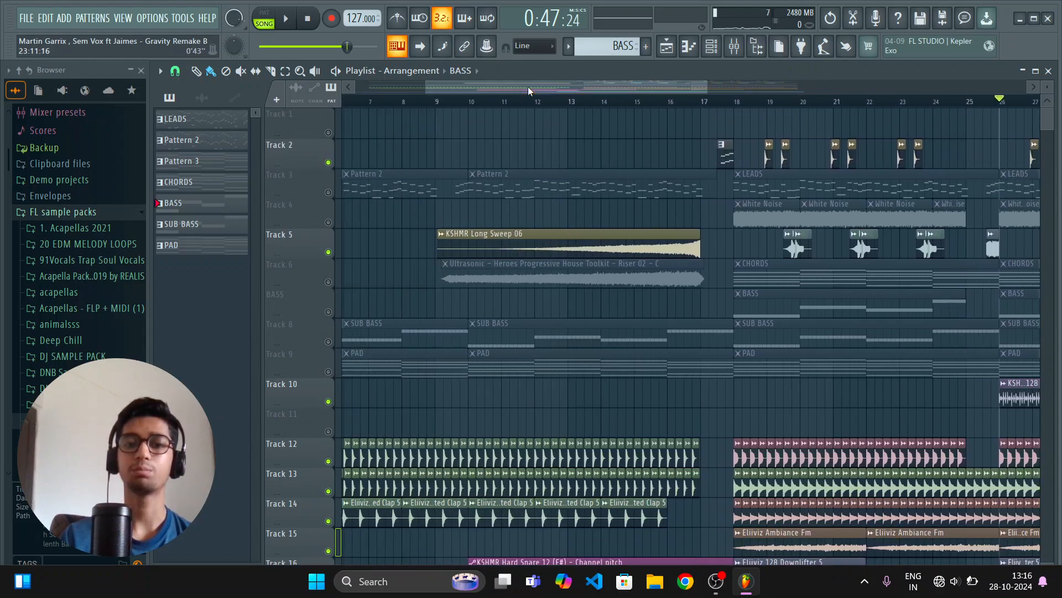
pyautogui.click(465, 102)
pyautogui.rightClick(328, 281)
pyautogui.click(328, 252)
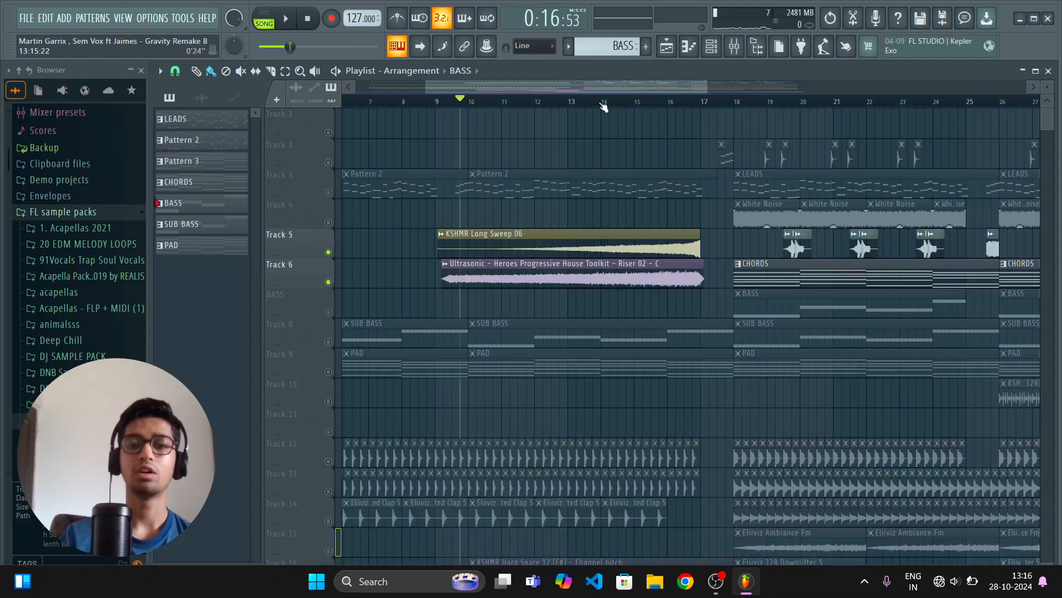
pyautogui.click(634, 102)
pyautogui.press('space')
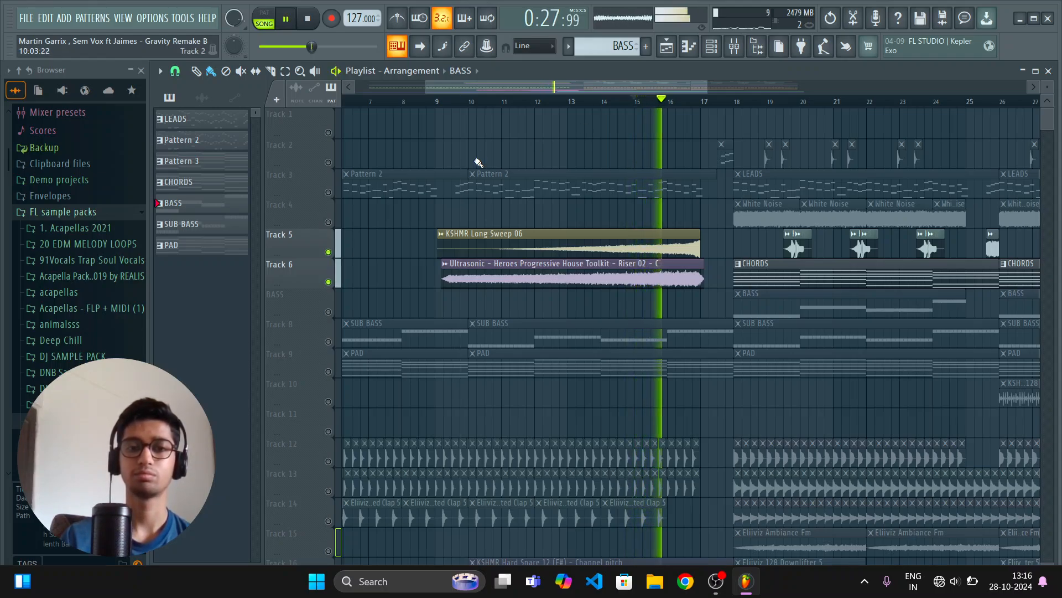
pyautogui.press('space')
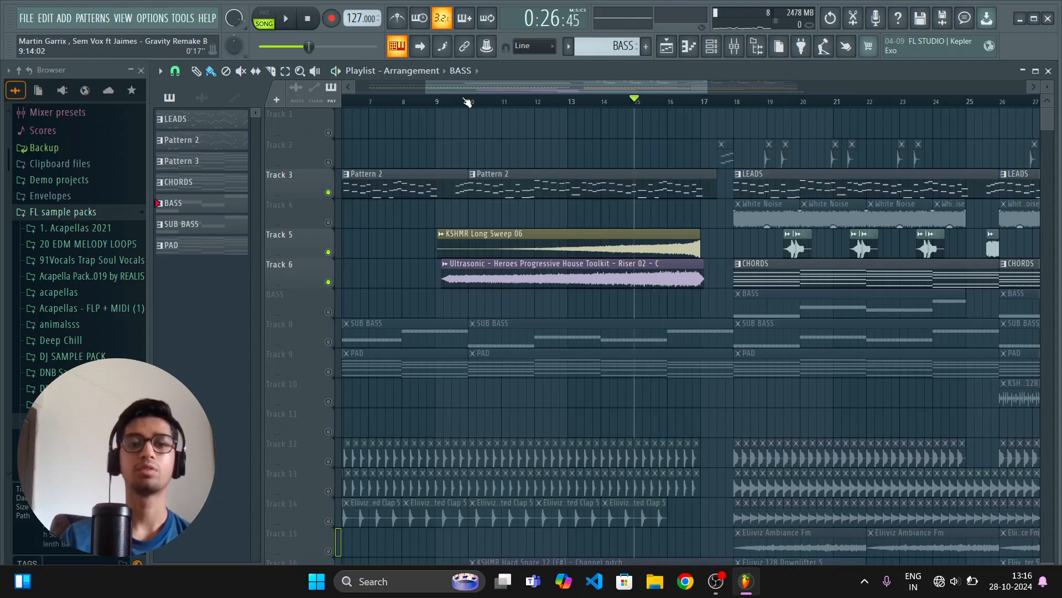
# Step: Move the playback start to bar 10, unmute the Love Philter cutoff automation on Track 20 and audition it with Pattern 2
pyautogui.click(468, 102)
pyautogui.scroll(-5, 489, 335)
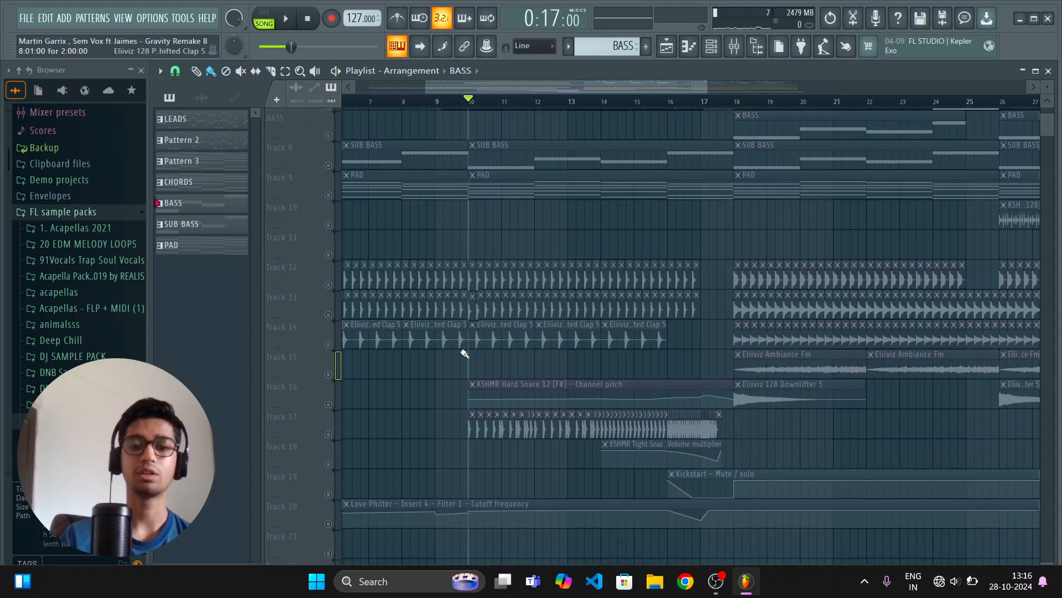
pyautogui.click(328, 401)
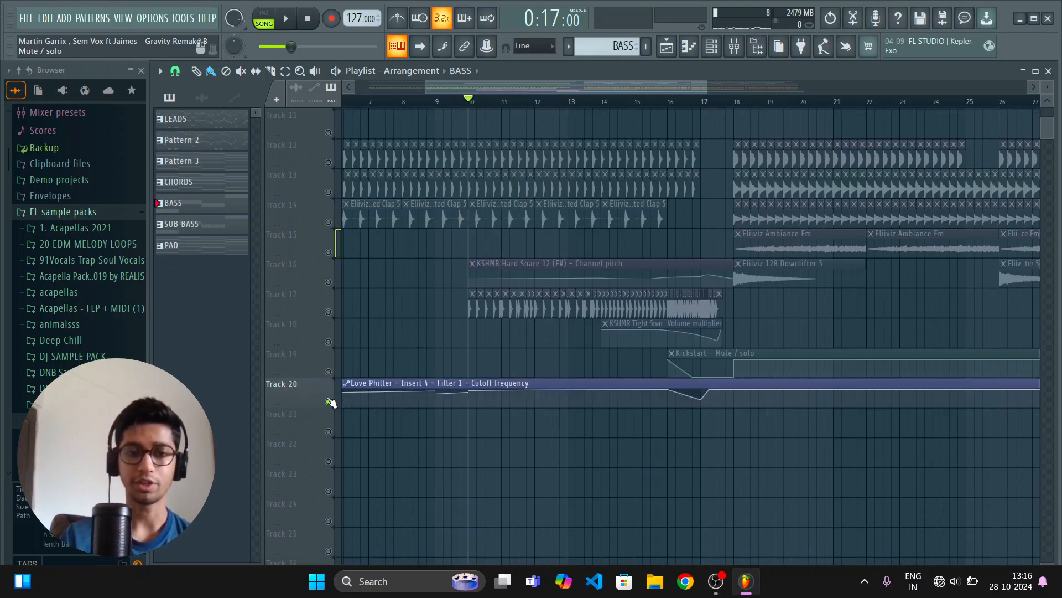
pyautogui.press('space')
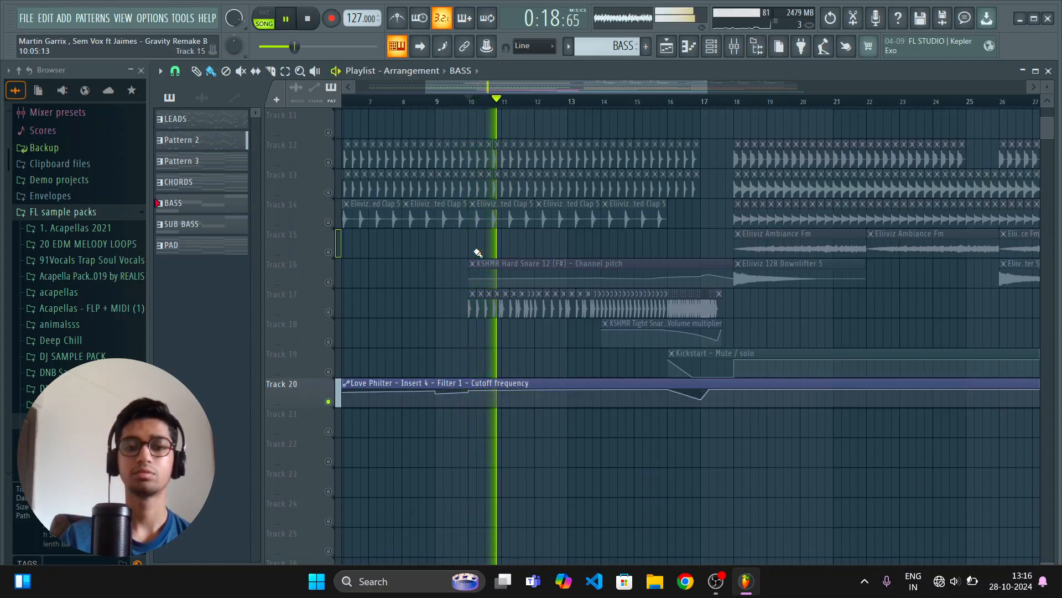
pyautogui.scroll(2, 435, 311)
pyautogui.press('space')
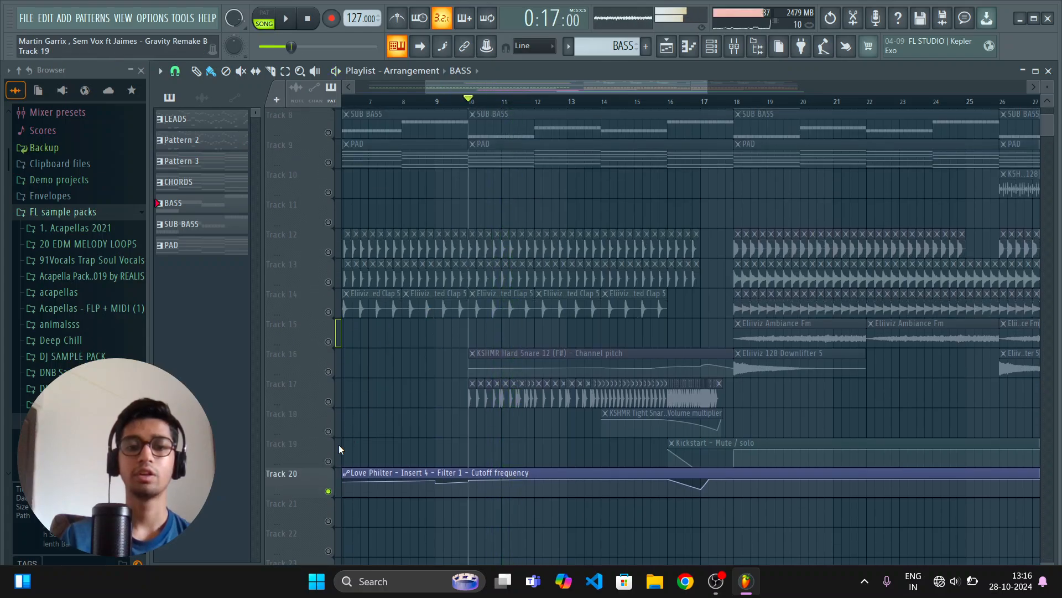
# Step: Solo the snare roll on Track 17 and audition it from bar 10
pyautogui.click(328, 401)
pyautogui.press('space')
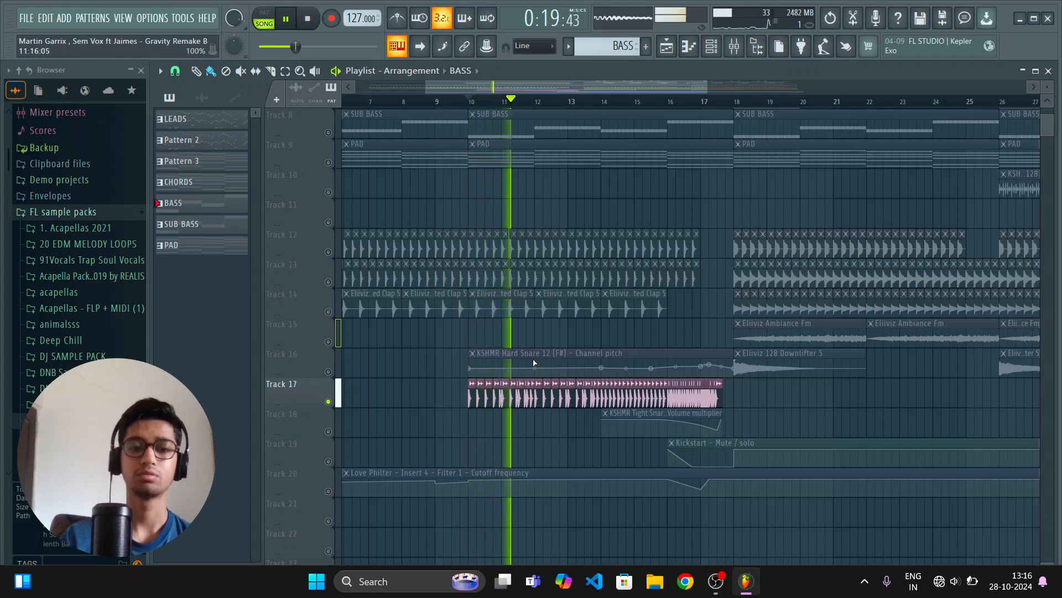
pyautogui.press('space')
# Step: Solo the clap clips on Track 14, unmute Tracks 13 and 12 as well and audition the build-up drums
pyautogui.rightClick(328, 311)
pyautogui.click(329, 281)
pyautogui.click(328, 252)
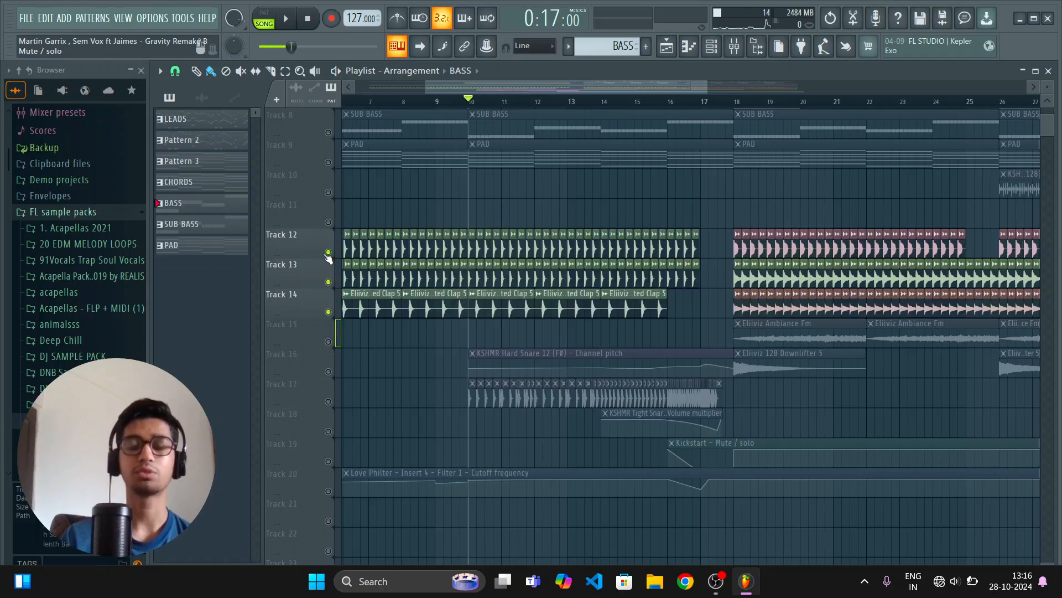
pyautogui.press('space')
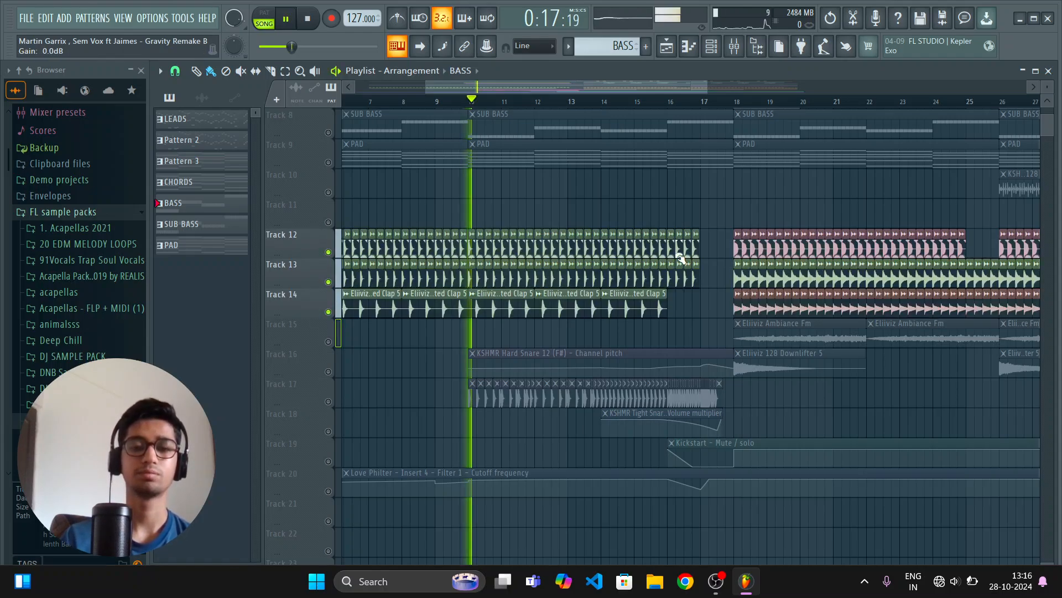
pyautogui.scroll(3, 605, 272)
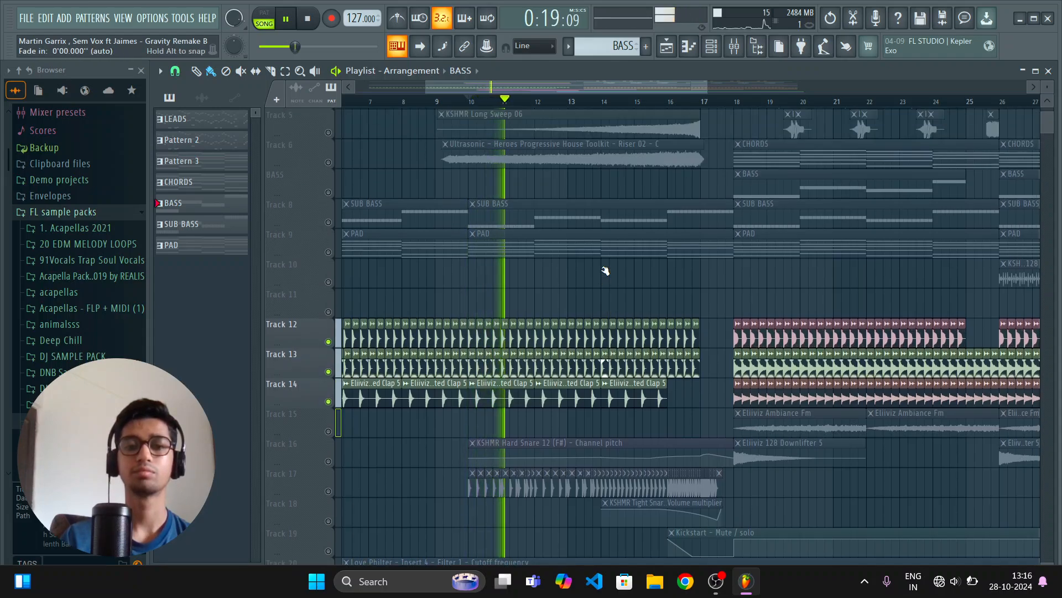
pyautogui.scroll(1, 603, 269)
pyautogui.press('space')
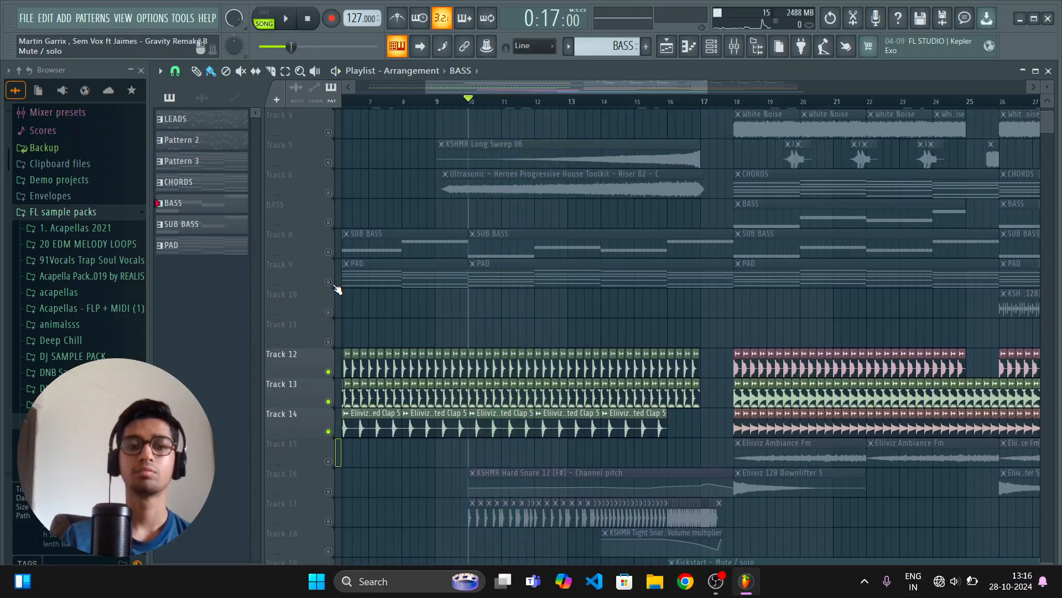
# Step: Solo the PAD on Track 9, unmute the SUB BASS on Track 8 and audition both from bar 10
pyautogui.keyDown('ctrl'); pyautogui.click(328, 281); pyautogui.keyUp('ctrl')
pyautogui.click(328, 252)
pyautogui.press('space')
pyautogui.scroll(3, 460, 271)
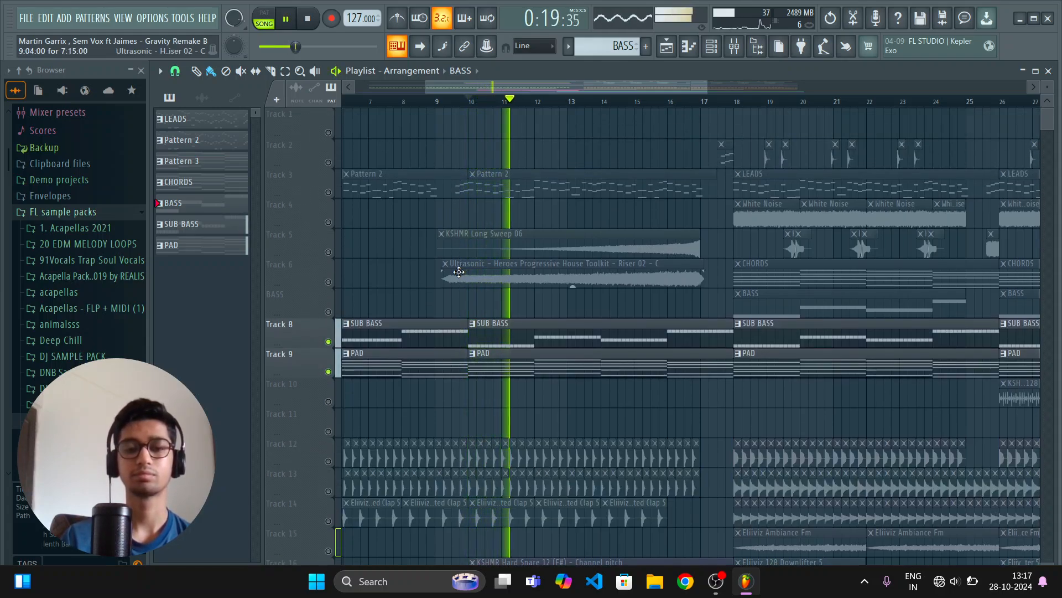
pyautogui.press('space')
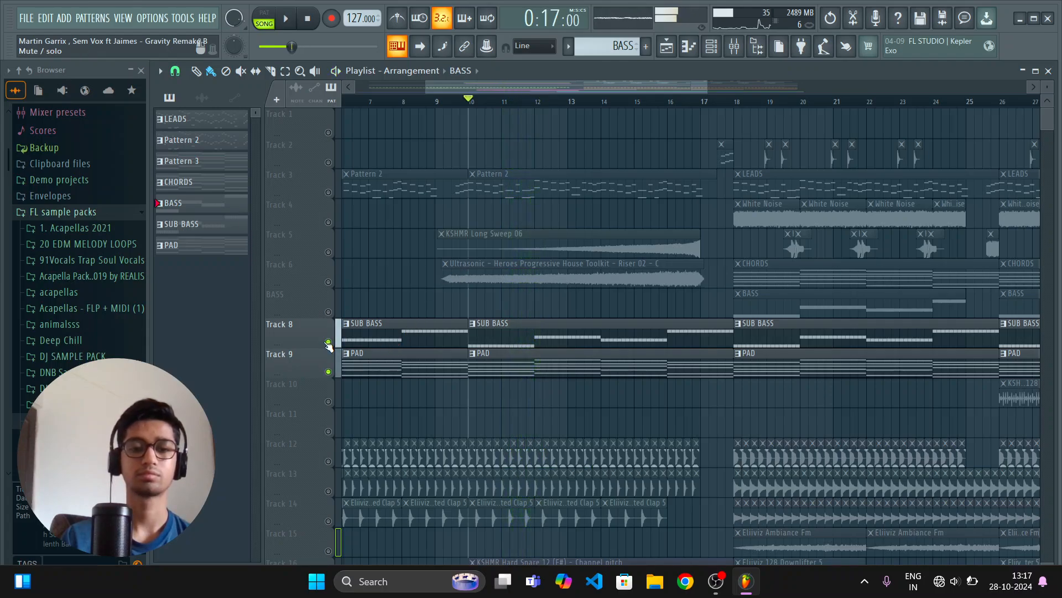
# Step: Unmute all playlist tracks again and audition the complete build-up from bar 10
pyautogui.rightClick(328, 342)
pyautogui.rightClick(328, 342)
pyautogui.scroll(-4, 658, 356)
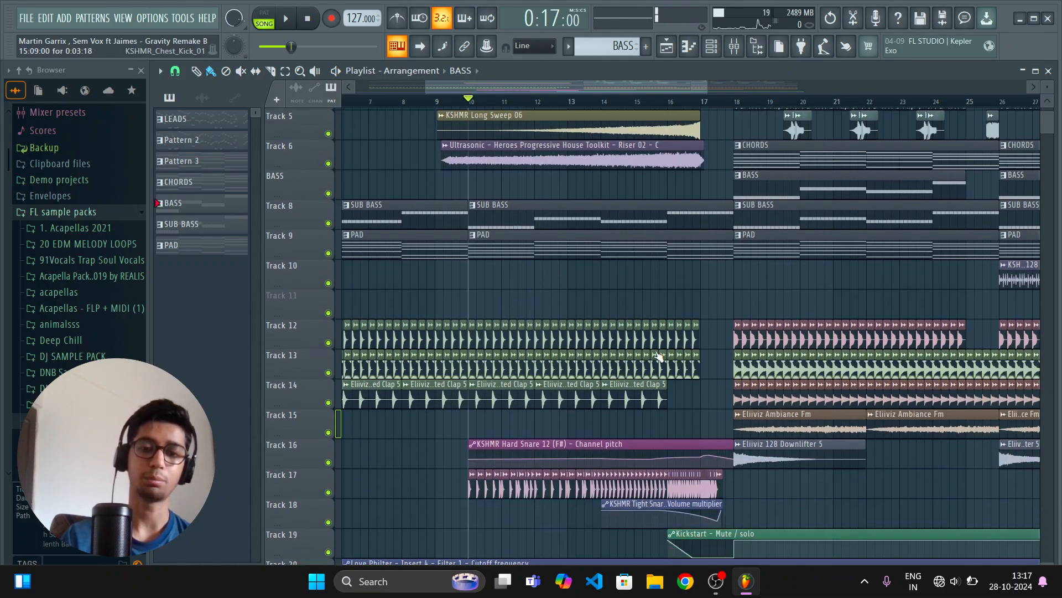
pyautogui.press('space')
pyautogui.scroll(-3, 648, 351)
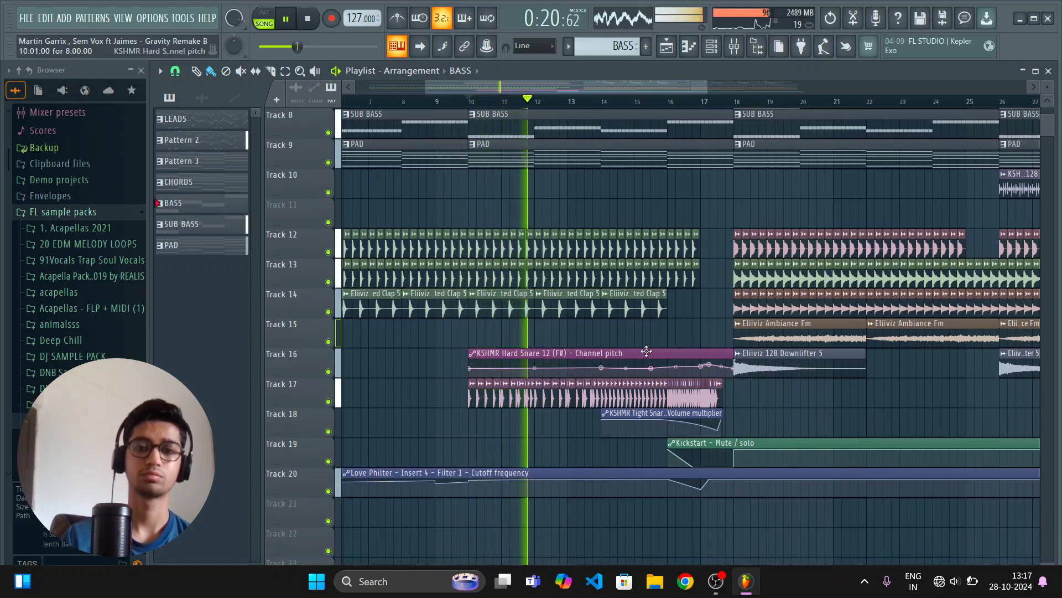
pyautogui.scroll(3, 646, 351)
pyautogui.scroll(3, 647, 351)
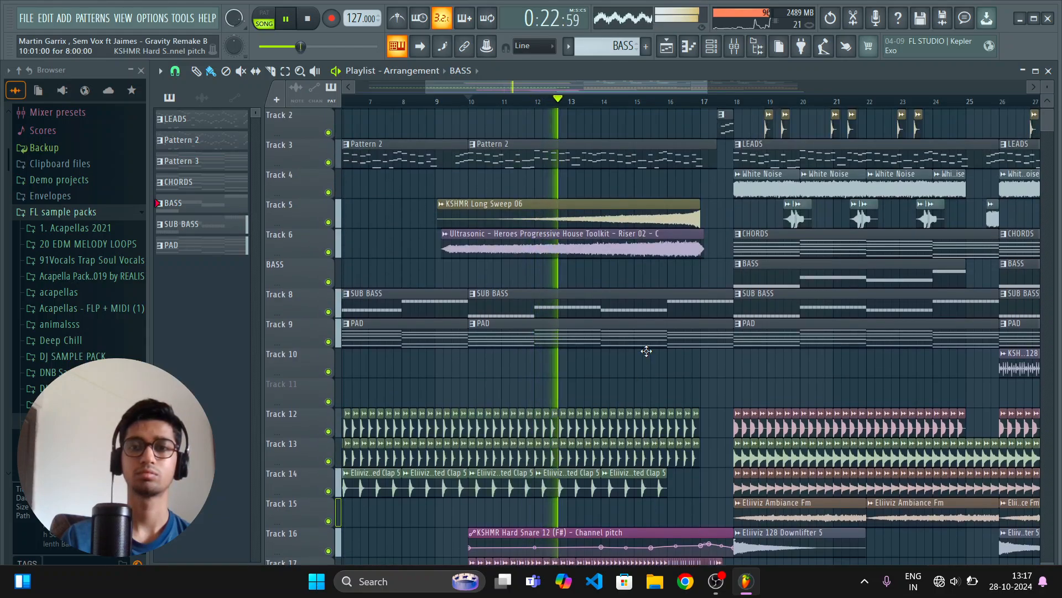
pyautogui.press('space')
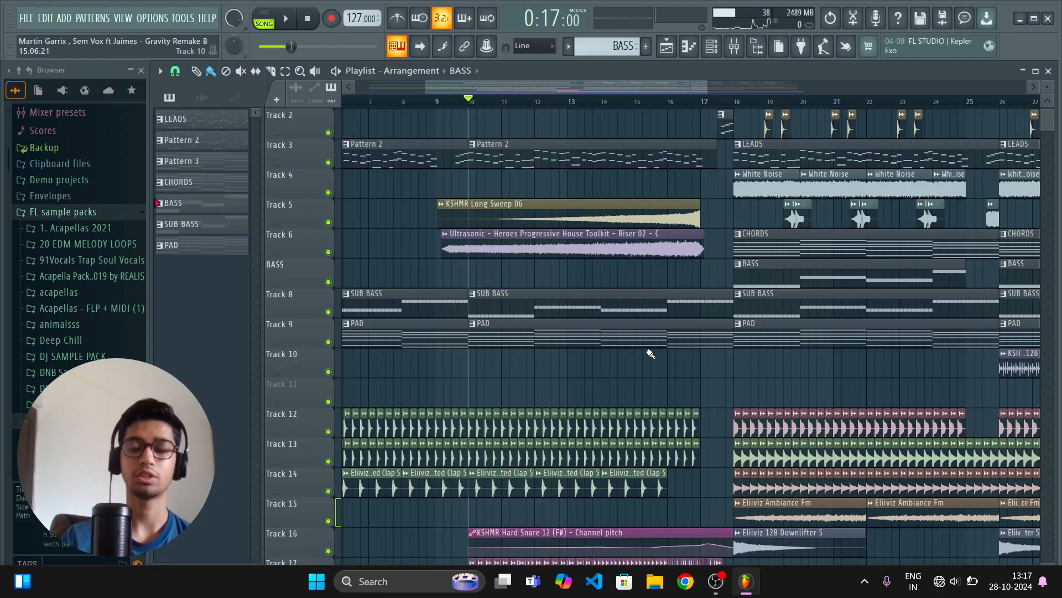
# Step: Go back to the two drop sections and look over the full arrangement across all tracks
pyautogui.scroll(1, 678, 243)
pyautogui.moveTo(612, 87); pyautogui.dragTo(725, 70)
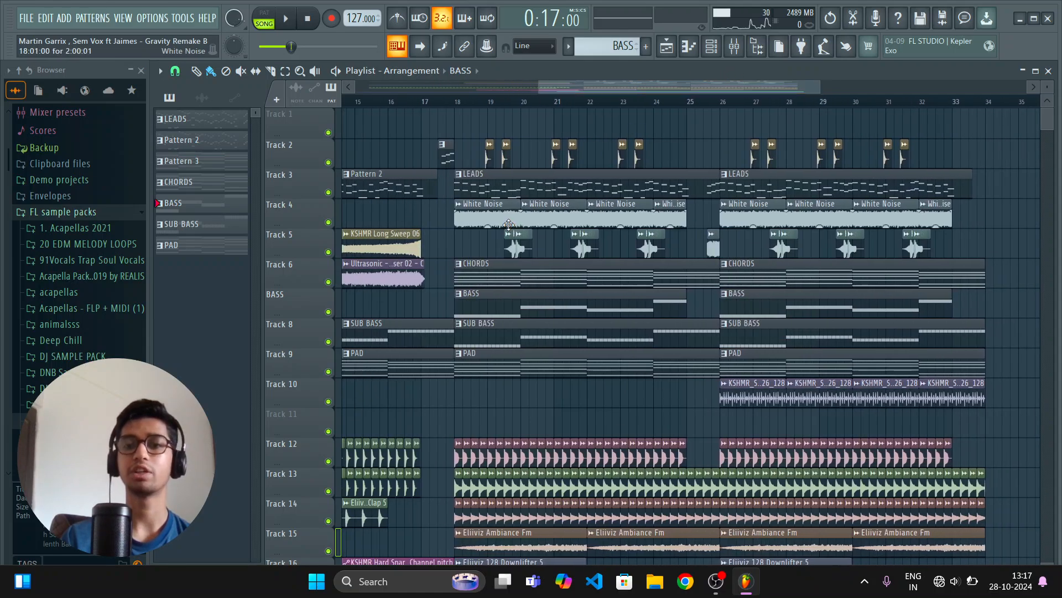
pyautogui.scroll(-8, 509, 224)
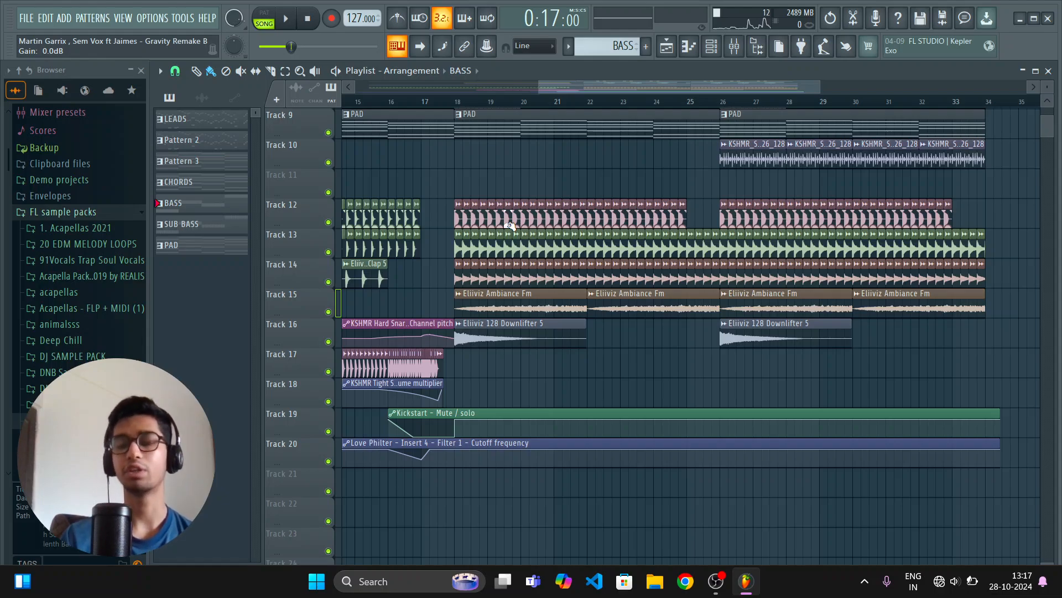
pyautogui.scroll(8, 565, 261)
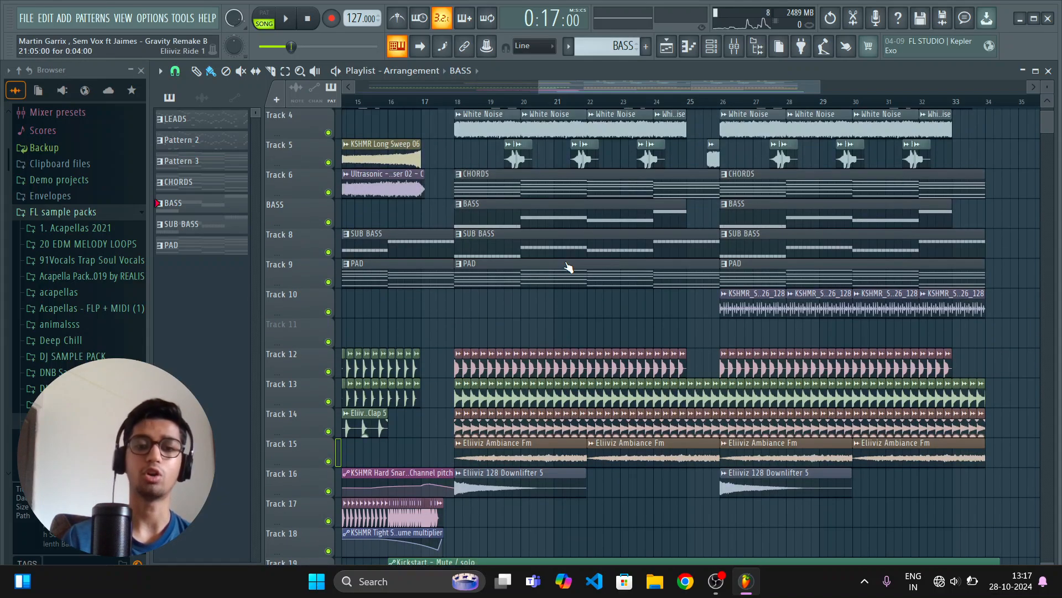